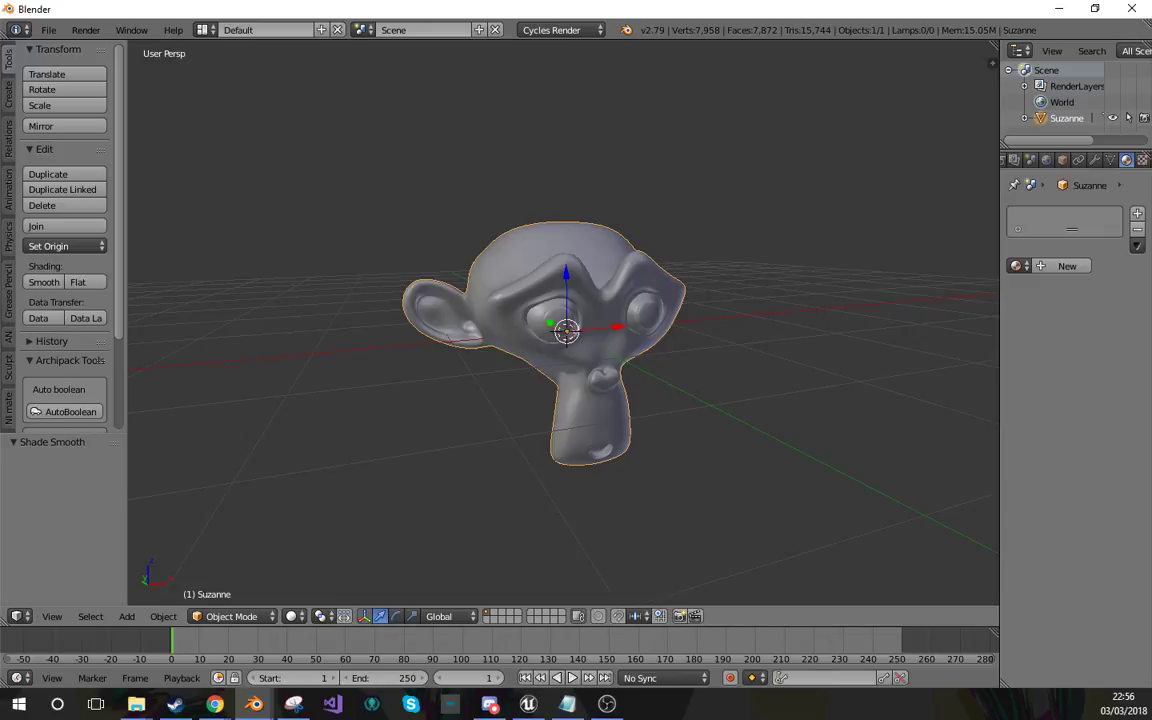
Create a new material on the monkey head.
middle_click_drag(540, 300, 604, 363)
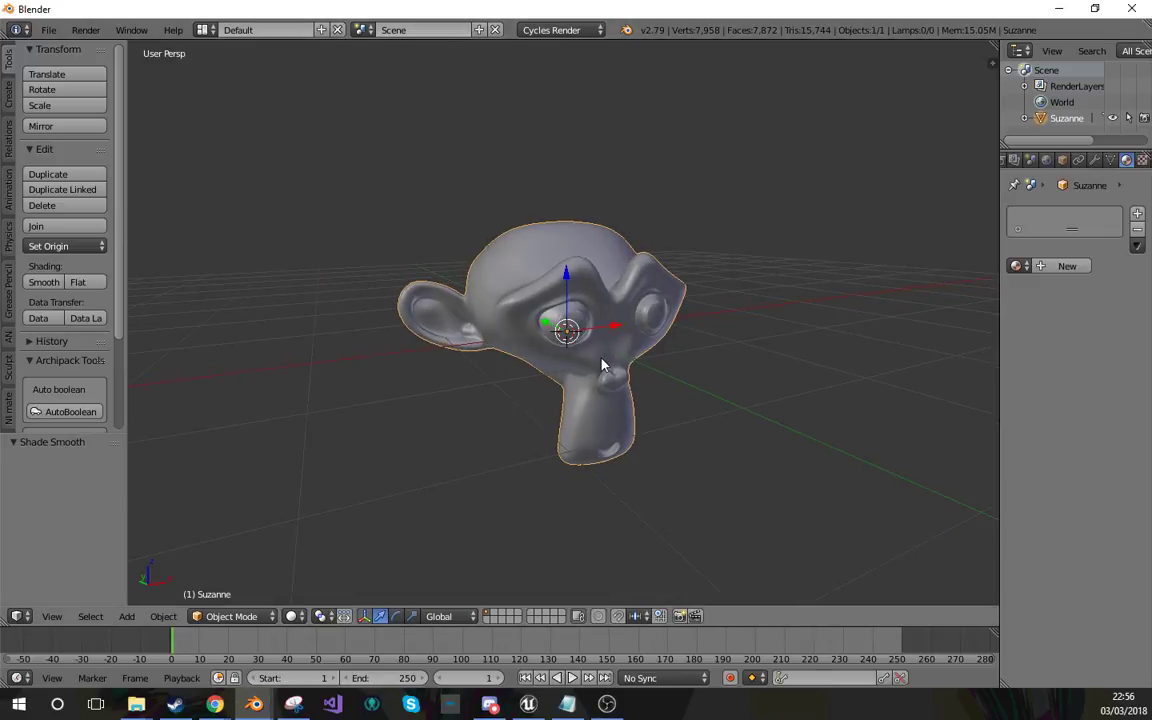
left_click(1067, 266)
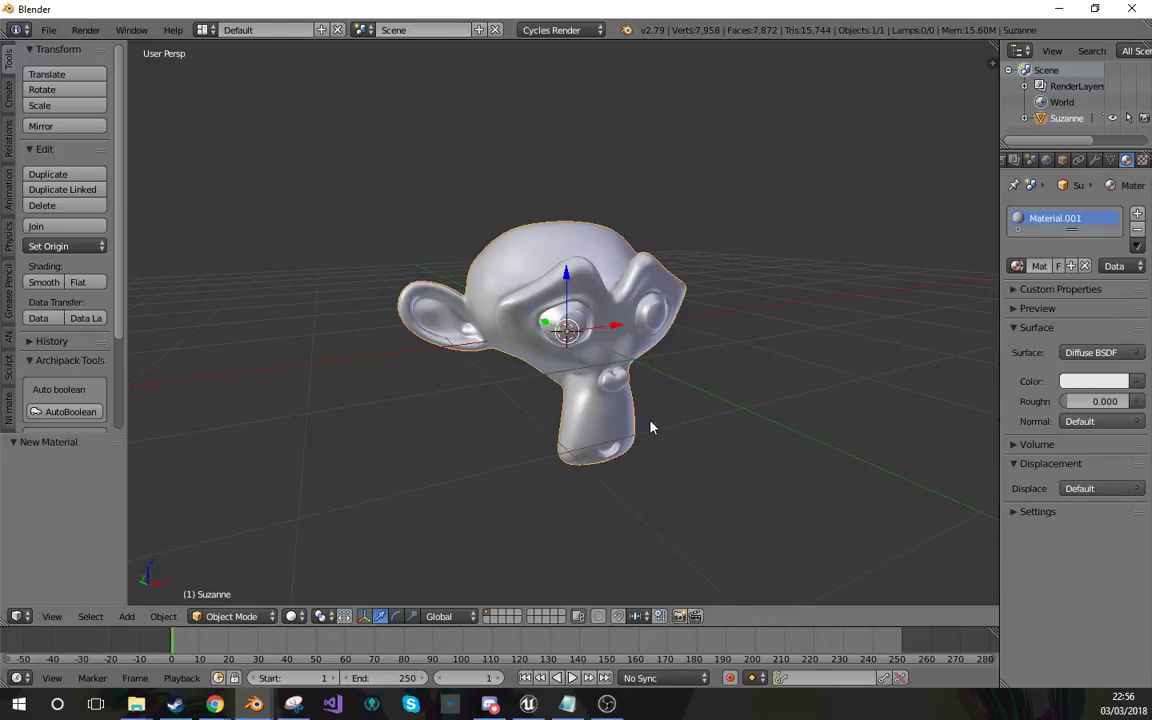
middle_click_drag(651, 424, 665, 448)
Add a Sun lamp to the scene.
key("shift+a")
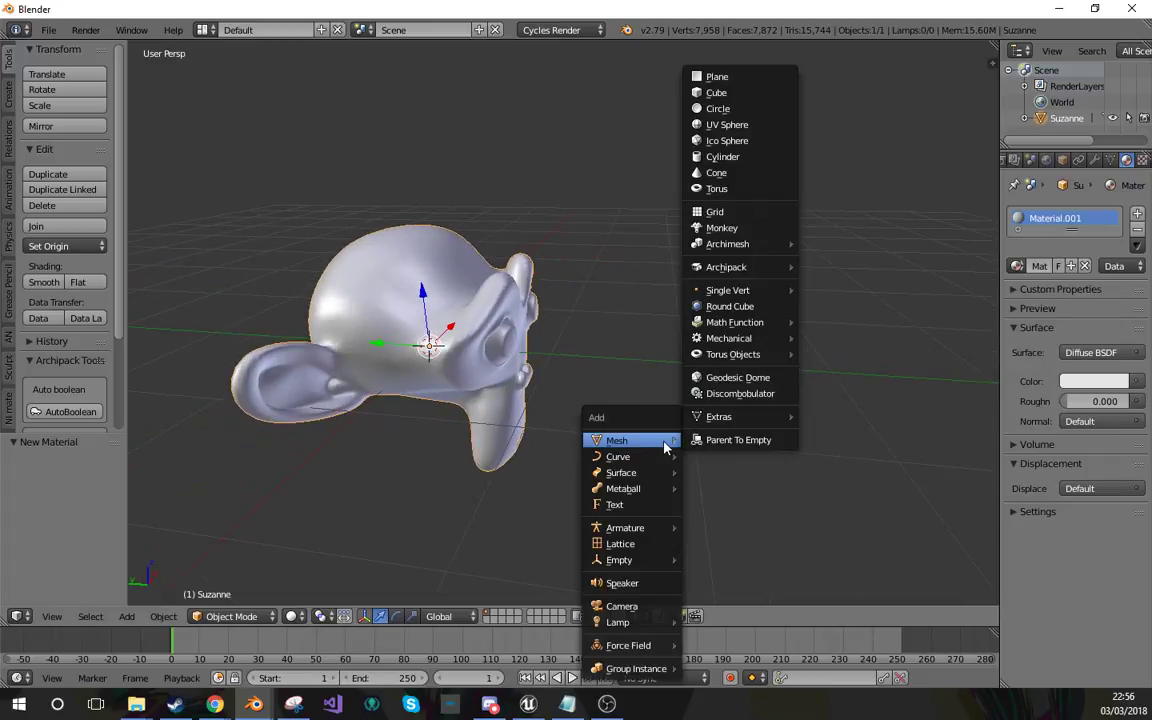
mouse_move(640, 622)
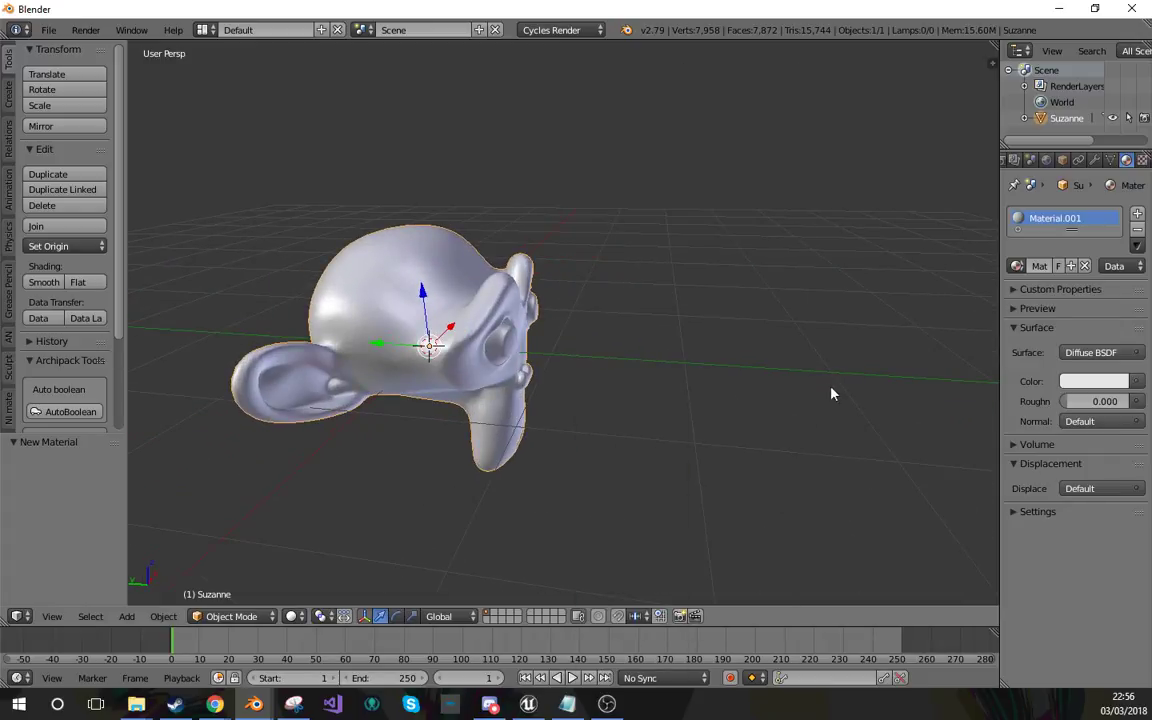
middle_click_drag(563, 403, 594, 428)
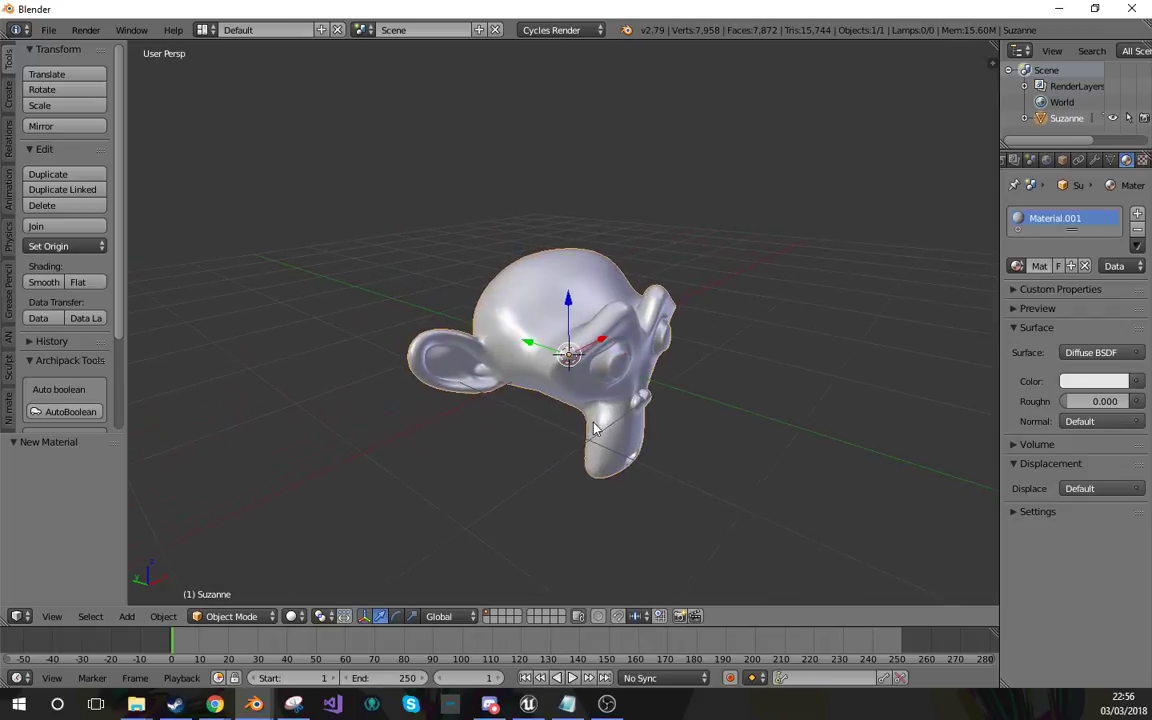
key("shift+a")
mouse_move(560, 611)
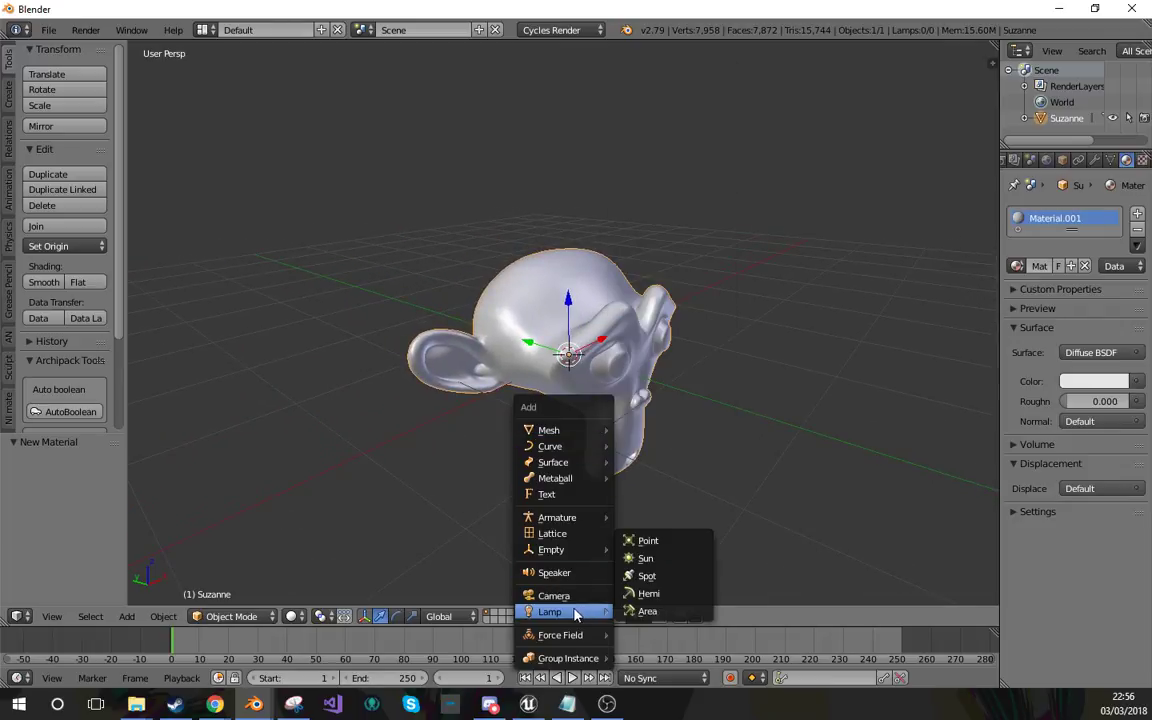
left_click(657, 558)
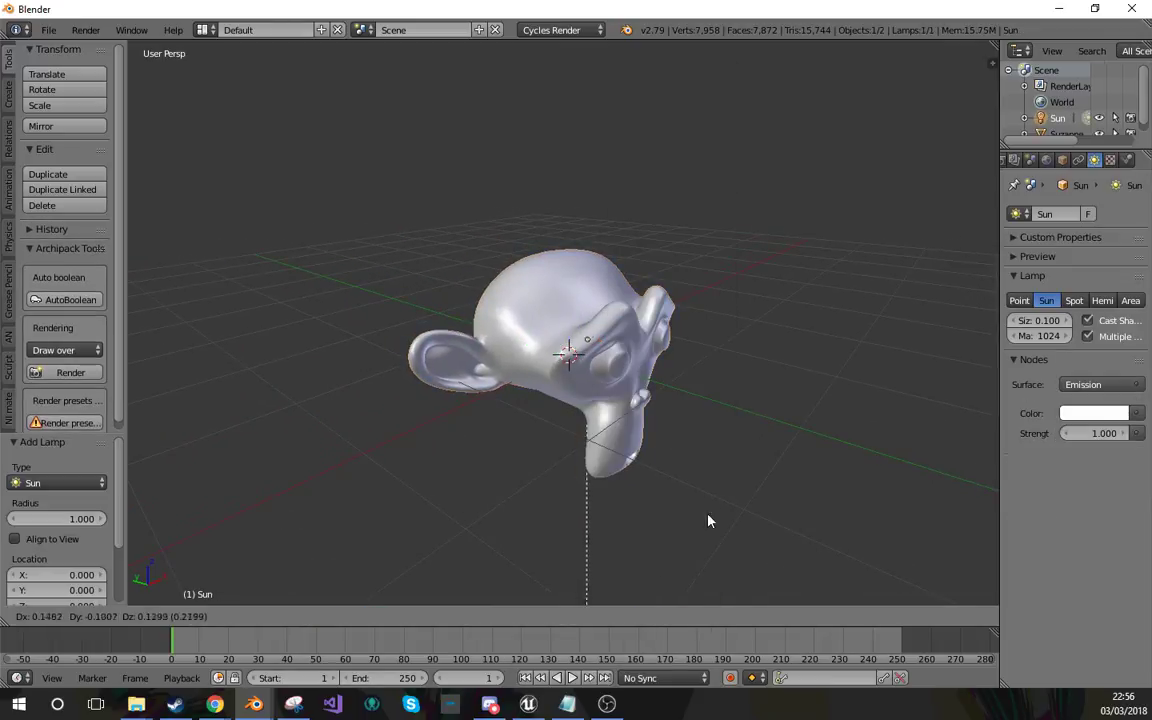
Move the Sun lamp up beside the monkey head and rotate it about 33°.
key("g")
left_click(856, 478)
key("r")
left_click(677, 494)
middle_click_drag(677, 494, 622, 473)
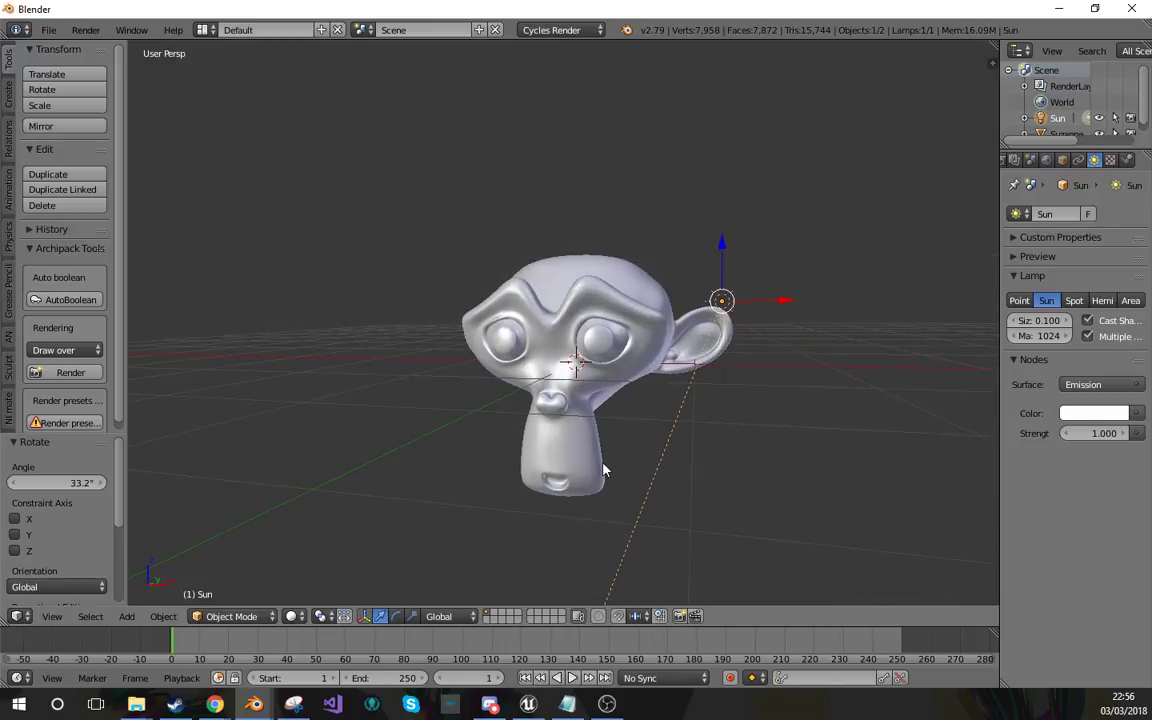
Widen the properties area and set the Sun lamp's size to 0.
middle_click_drag(702, 476, 793, 462)
left_click_drag(998, 375, 963, 374)
middle_click_drag(602, 455, 565, 405)
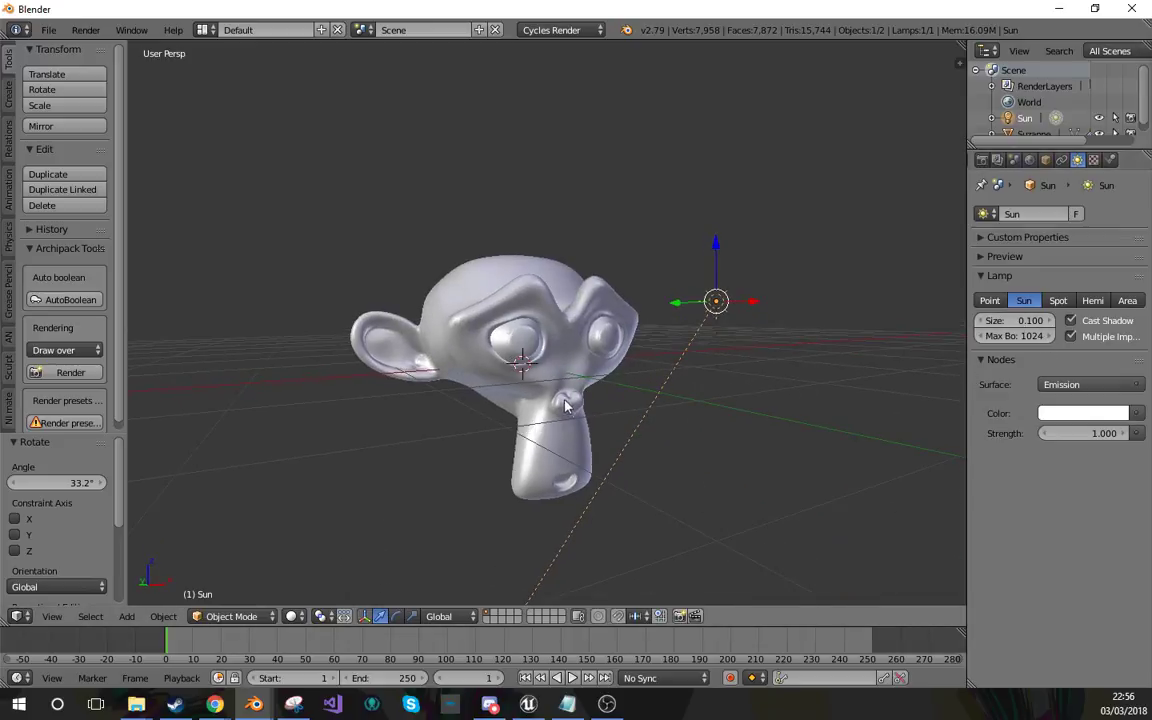
left_click(1012, 323)
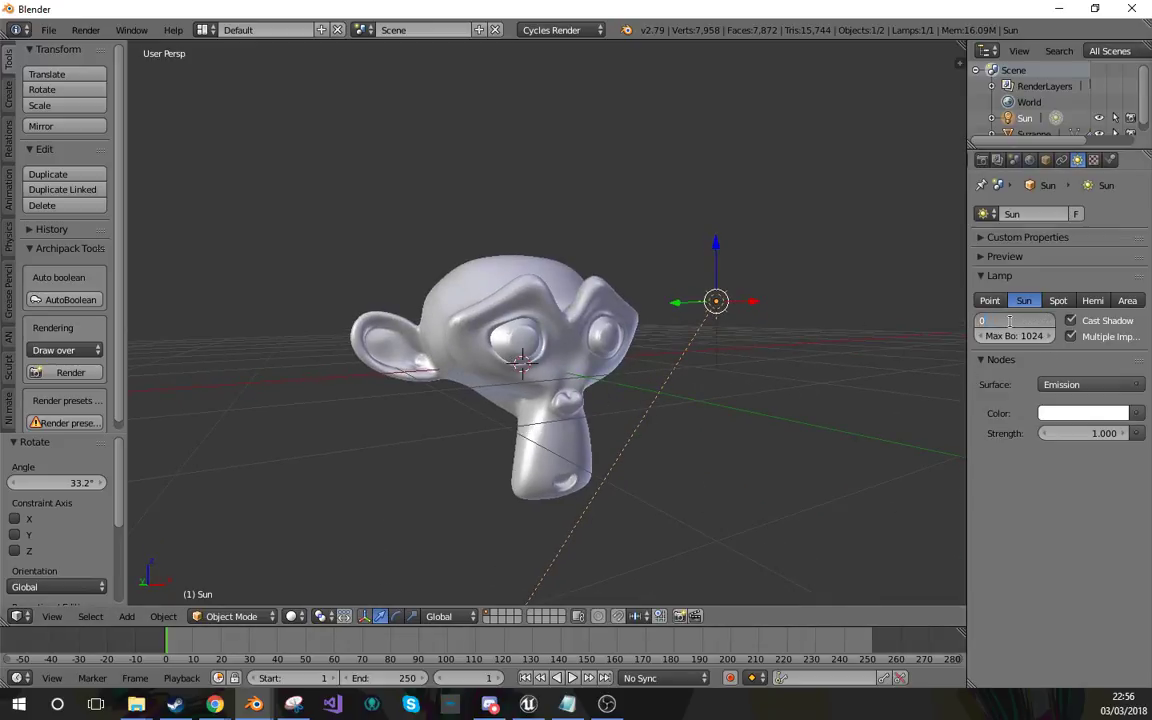
key("Return")
Try a free trackball rotation of the Sun lamp.
middle_click_drag(676, 352, 638, 391)
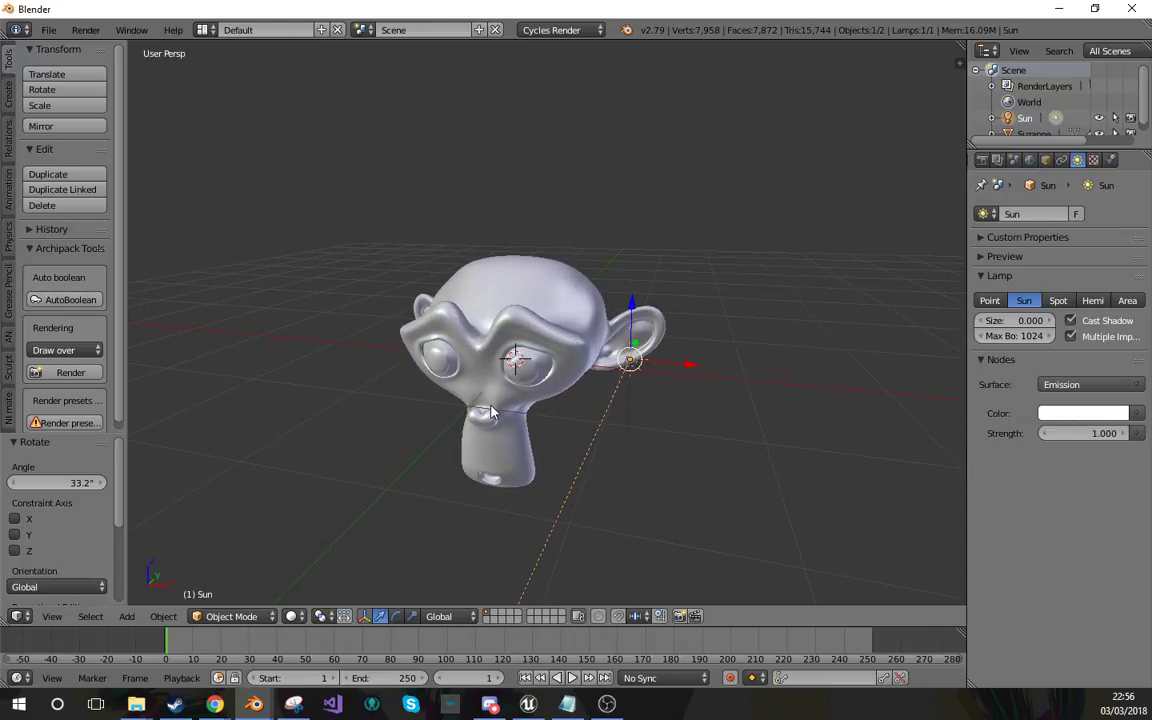
middle_click_drag(490, 410, 670, 438)
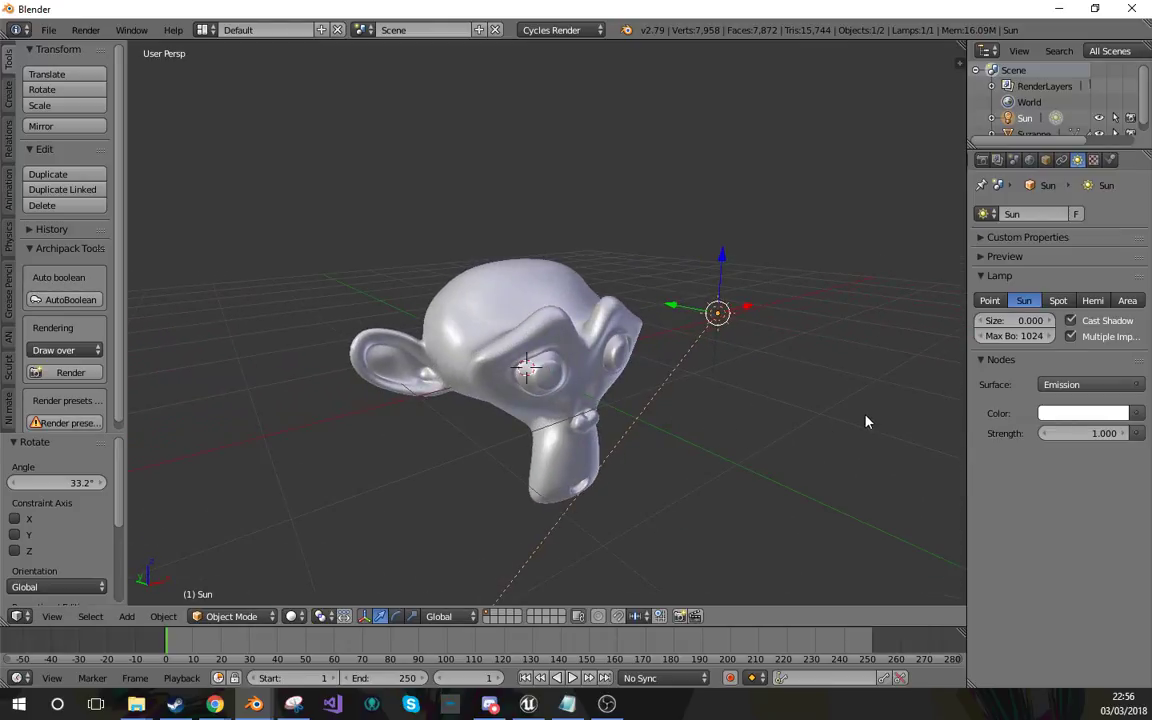
key("r")
key("r")
left_click(815, 441)
middle_click_drag(815, 442, 713, 418)
middle_click_drag(507, 325, 538, 430)
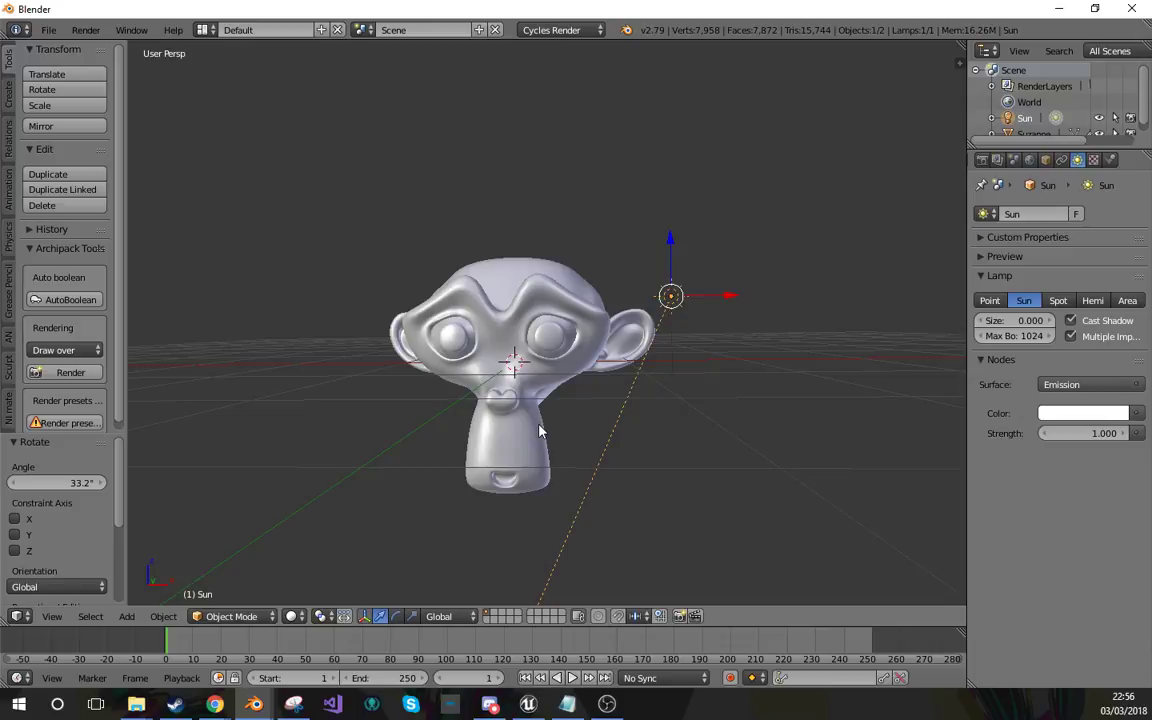
Switch to the Compositing screen layout and display the monkey head's material nodes.
key("ctrl+Left")
right_click(713, 539)
scroll(712, 542, "up", 4)
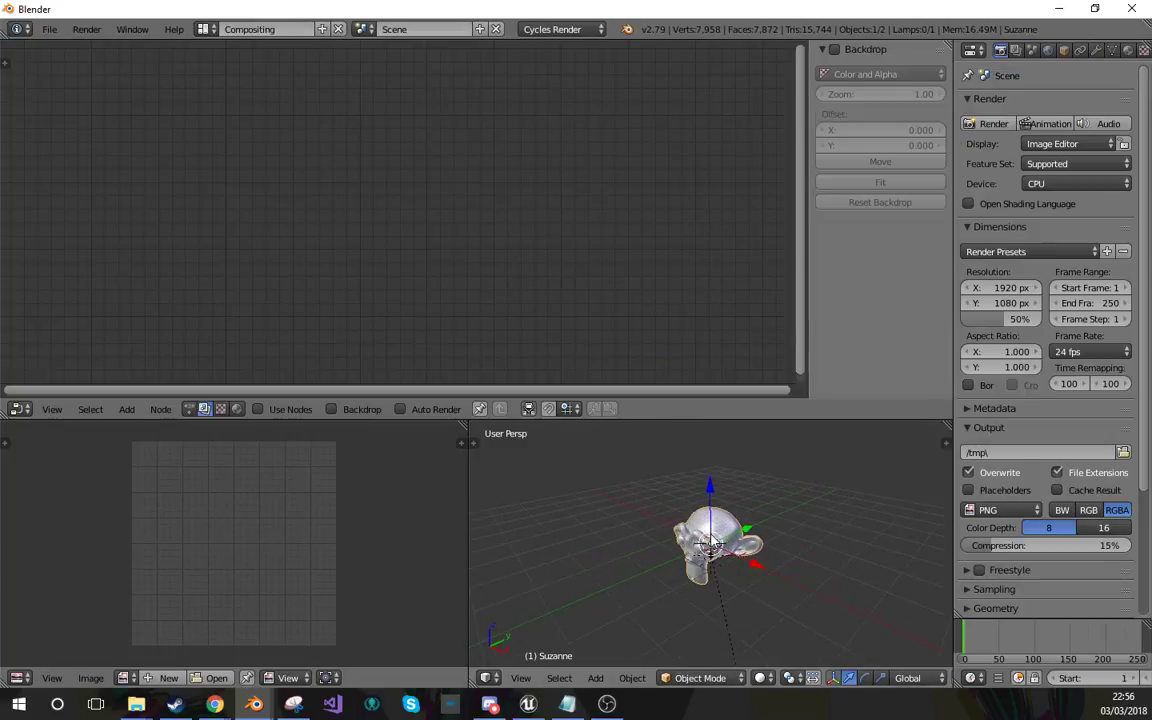
left_click(237, 409)
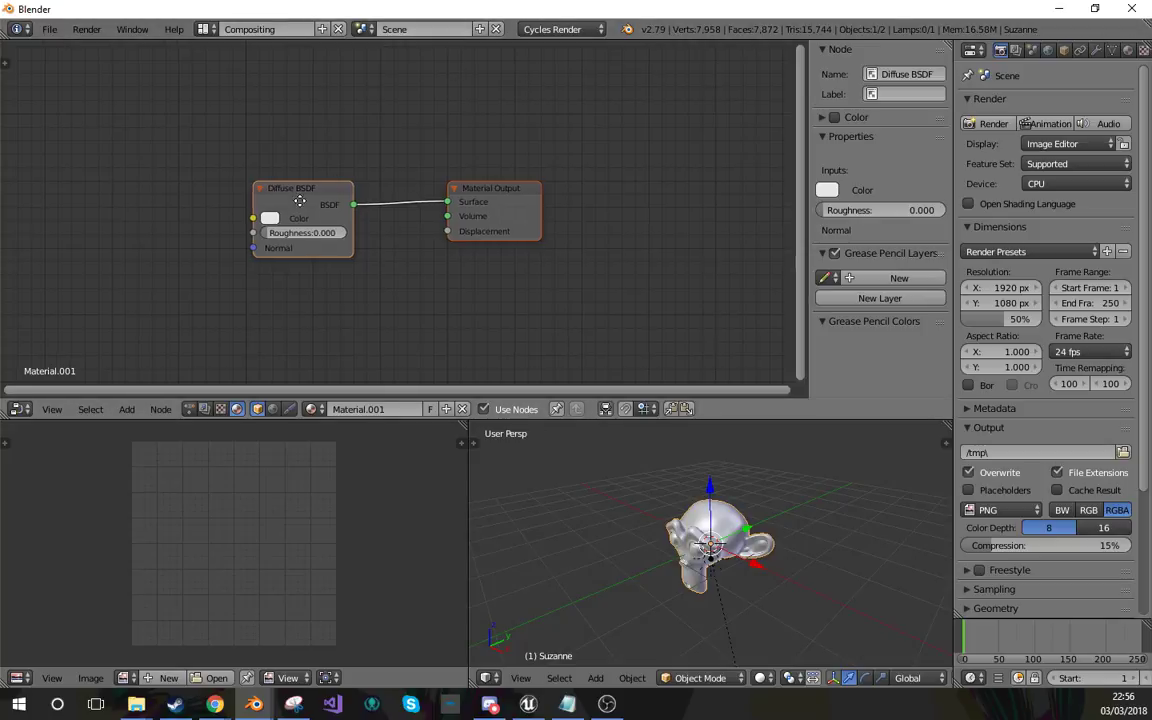
Delete the Diffuse BSDF node and add a Toon BSDF node in its place.
left_click_drag(301, 198, 447, 204)
key("x")
key("shift+a")
left_click(445, 198)
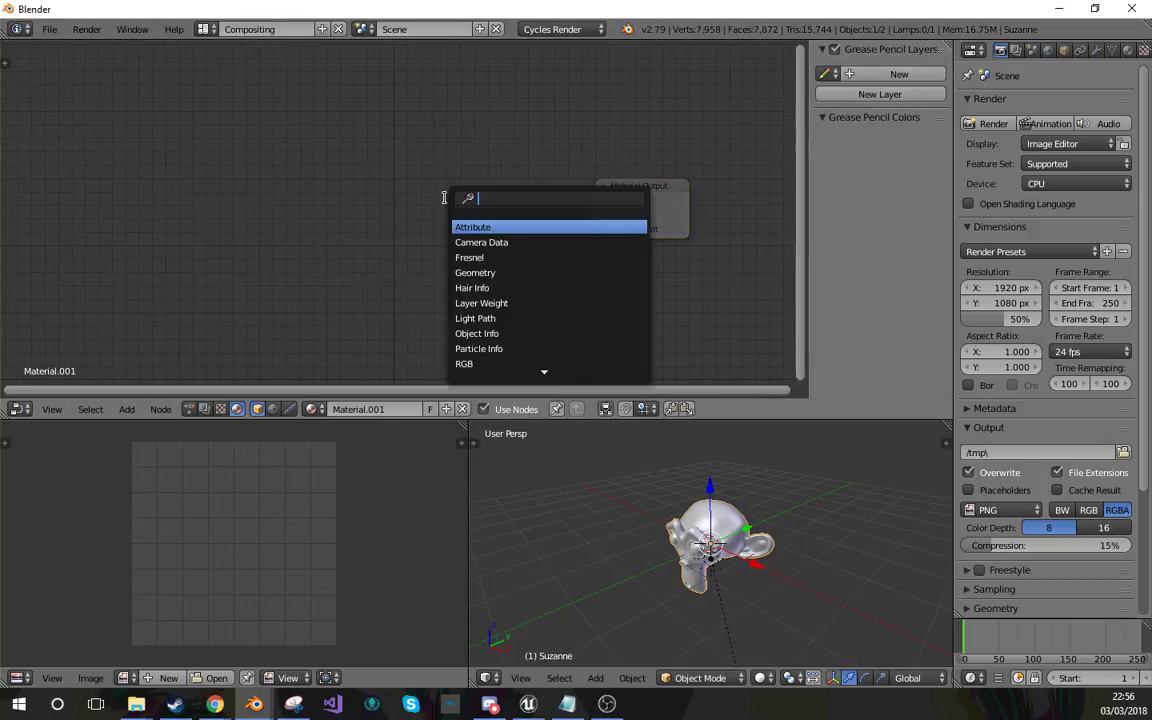
type("toon")
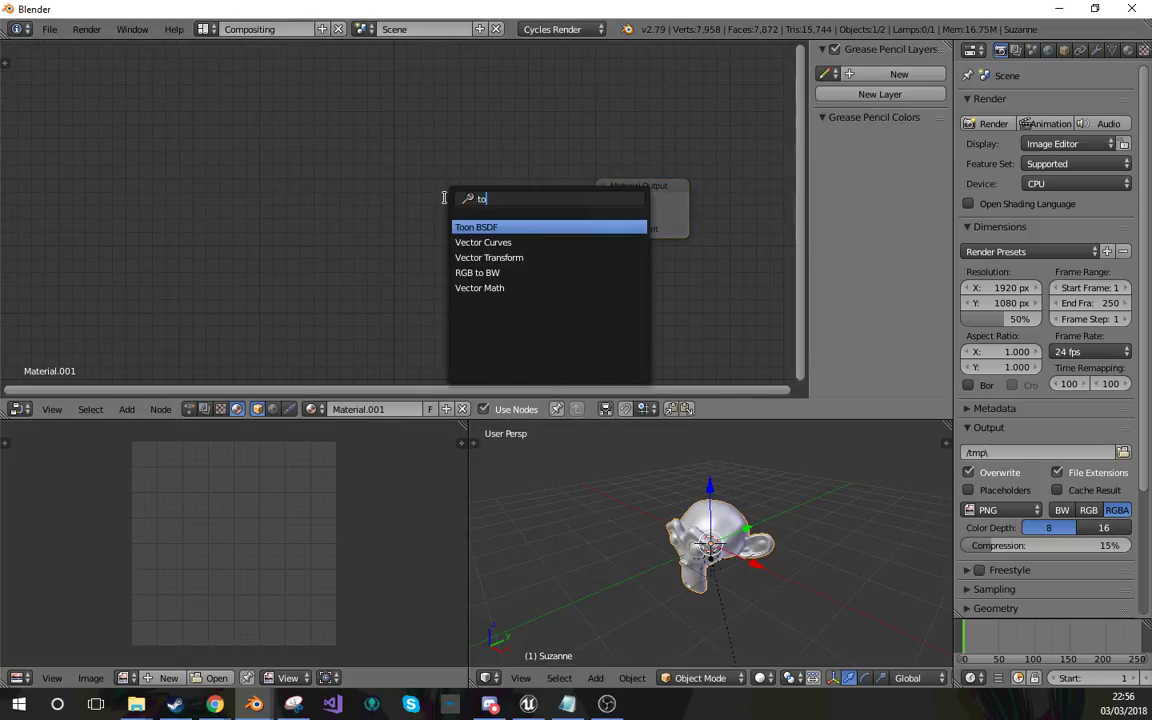
key("Return")
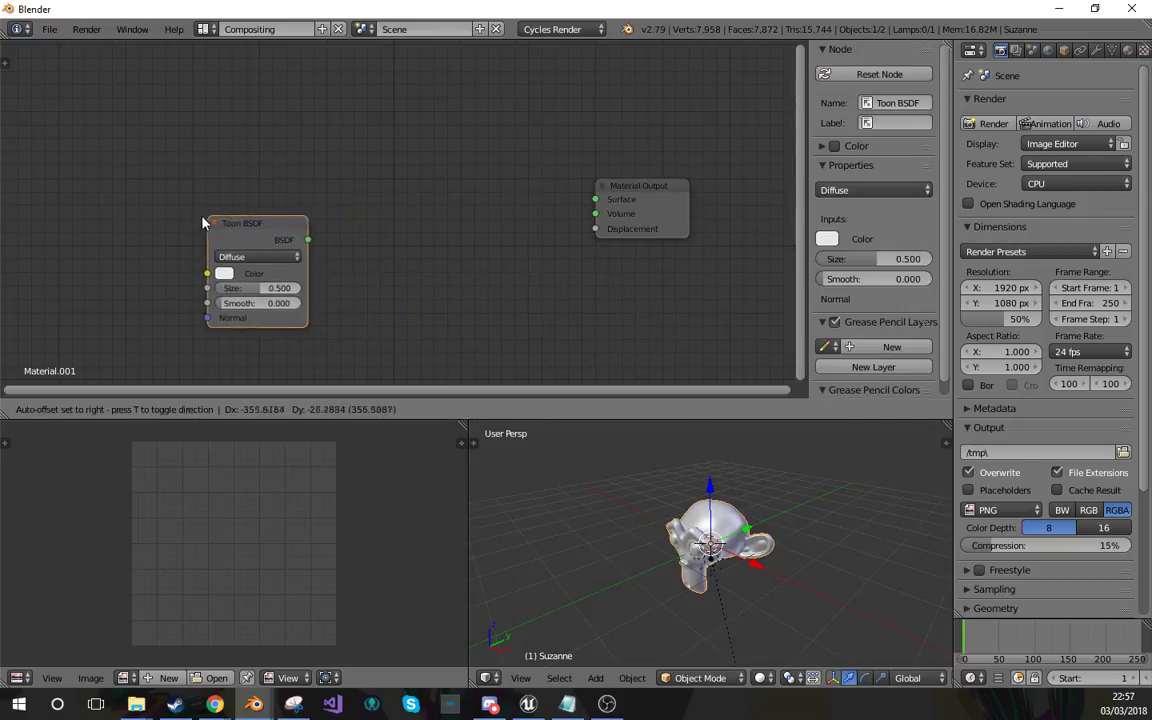
left_click(203, 223)
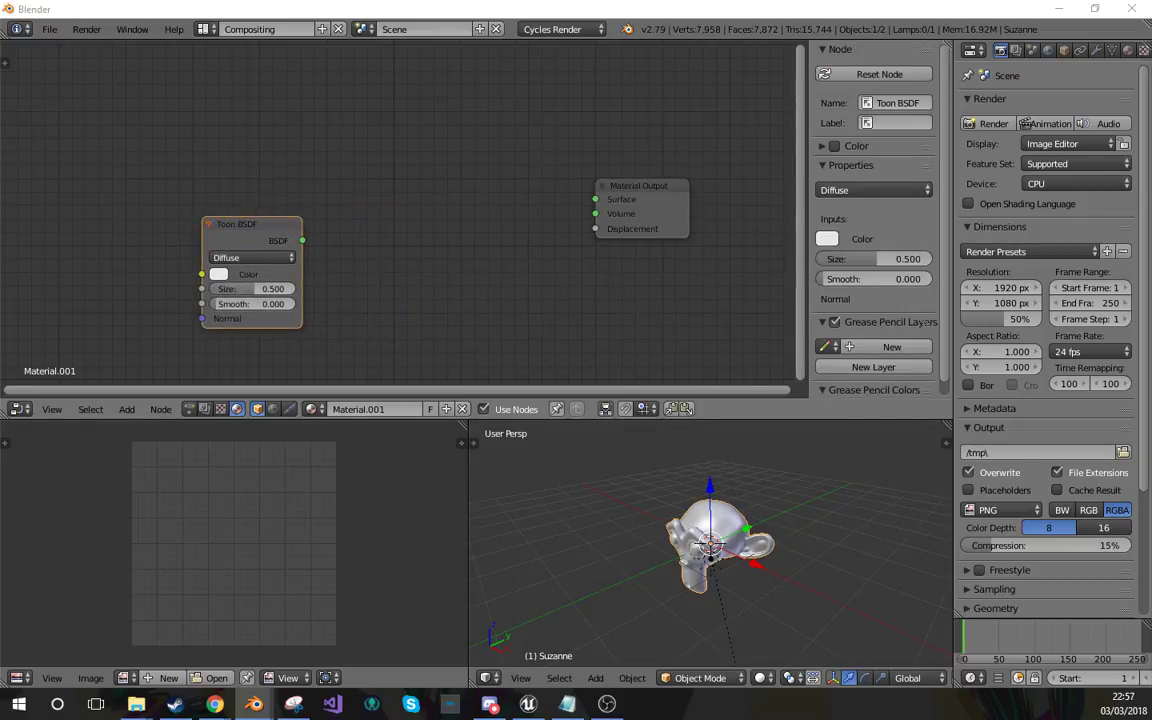
Connect the Toon BSDF to the Material Output's Surface input and switch the 3D view to rendered shading.
scroll(409, 208, "up", 1)
middle_click_drag(458, 275, 587, 220)
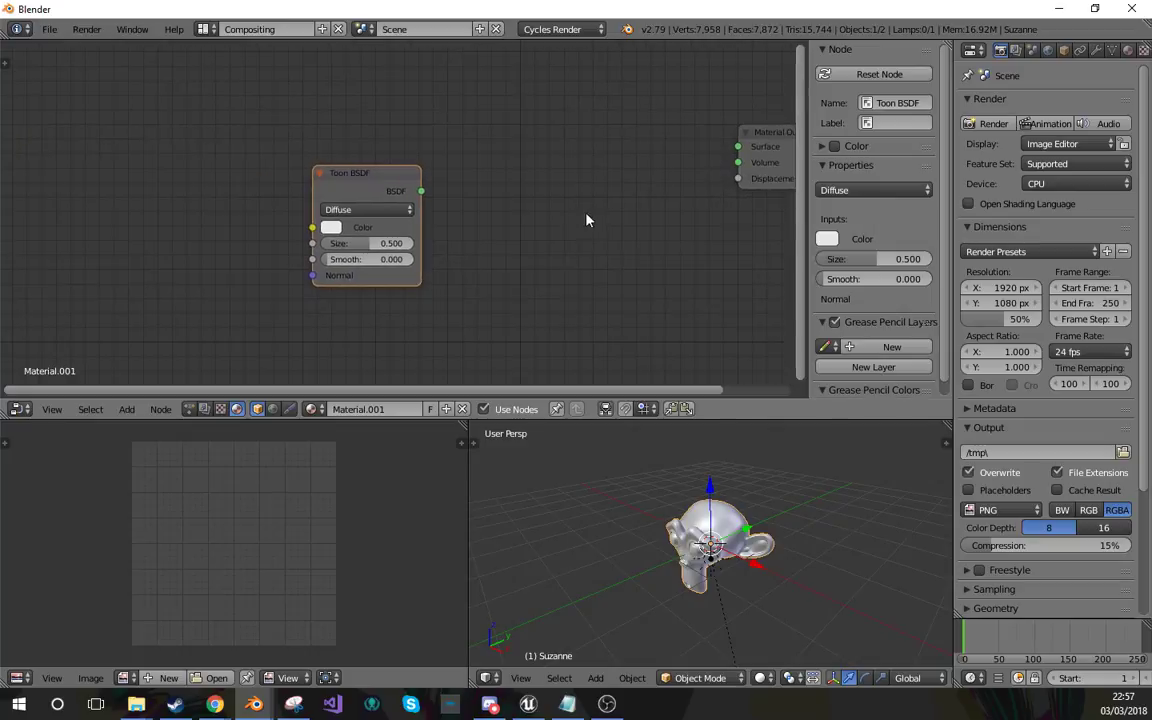
left_click(360, 190, "ctrl+shift")
key("shift+z")
scroll(728, 527, "up", 2)
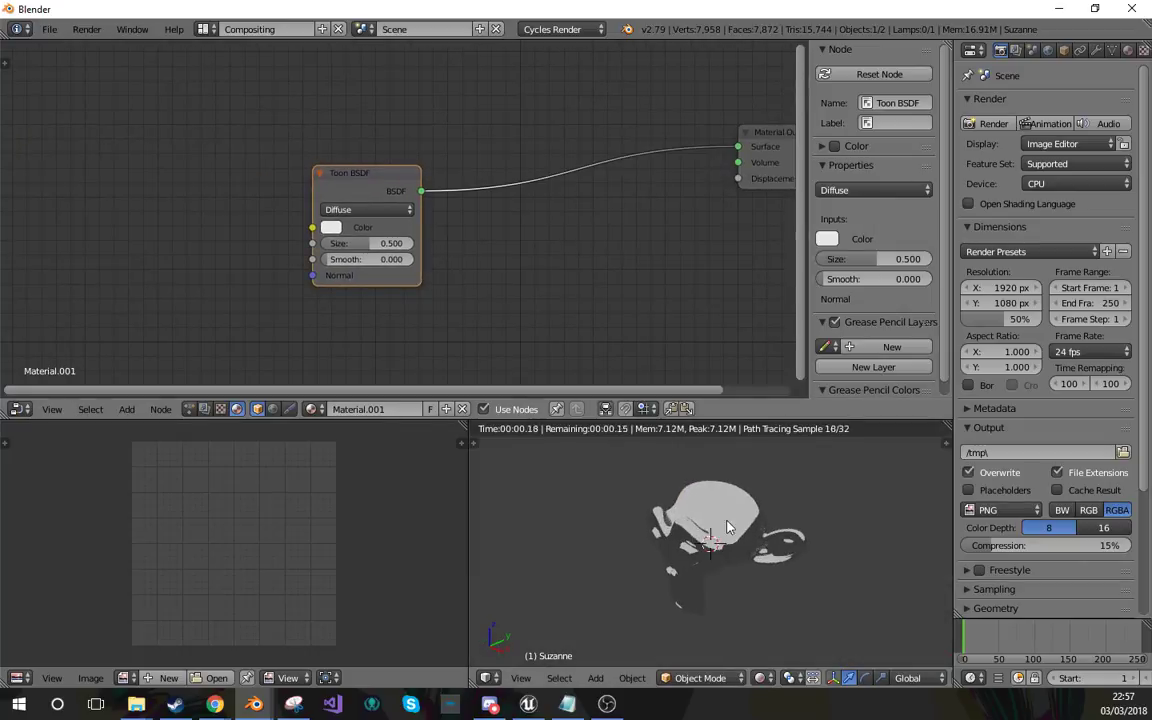
Set the Toon BSDF's Size to 1.000 in the monkey head's material, with the 3D view in rendered shading.
key("shift+z")
right_click(798, 499)
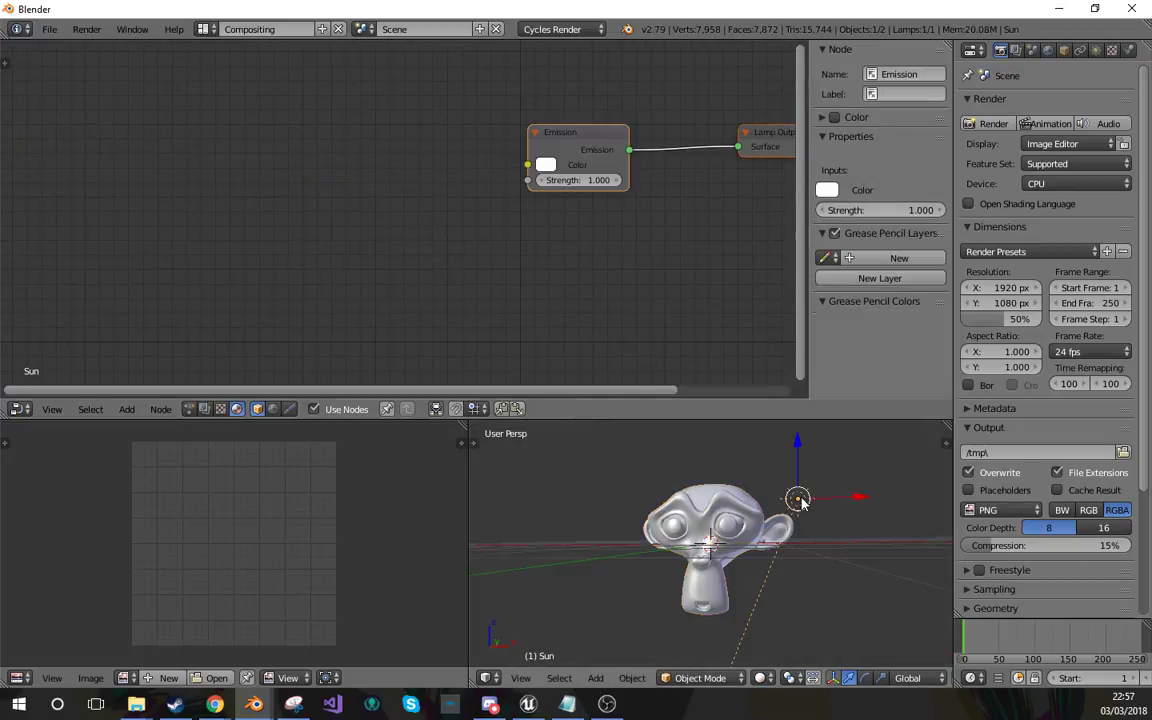
right_click(707, 518)
key("shift+z")
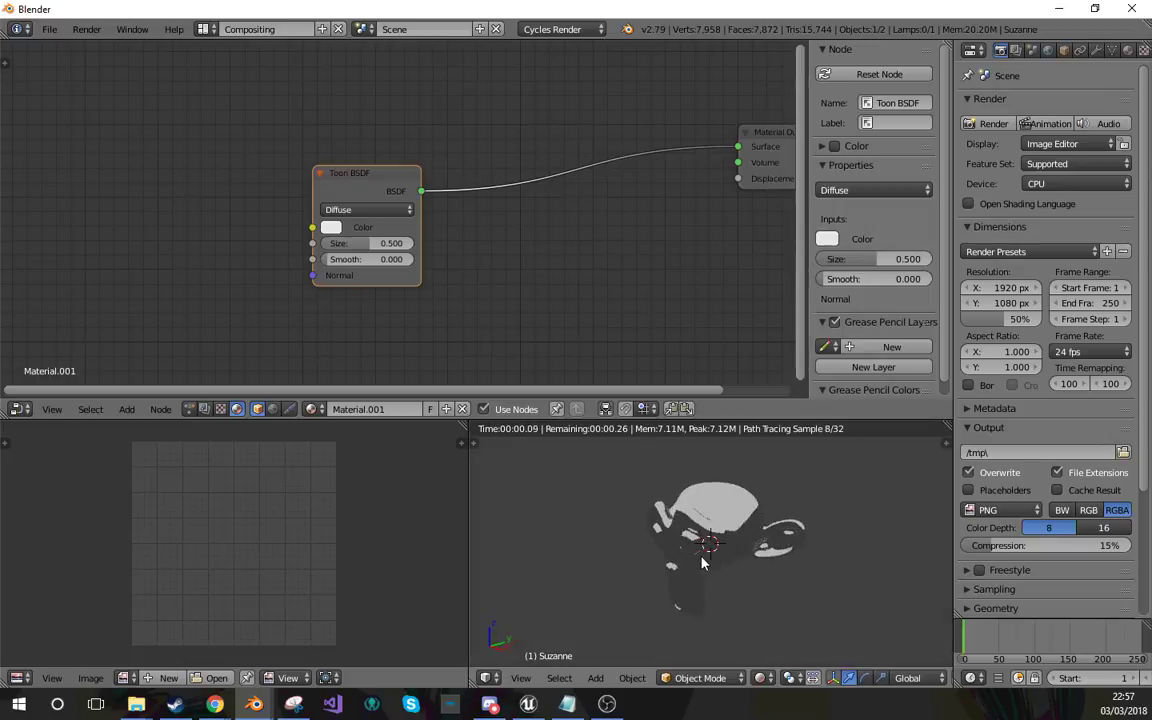
left_click_drag(362, 244, 408, 243)
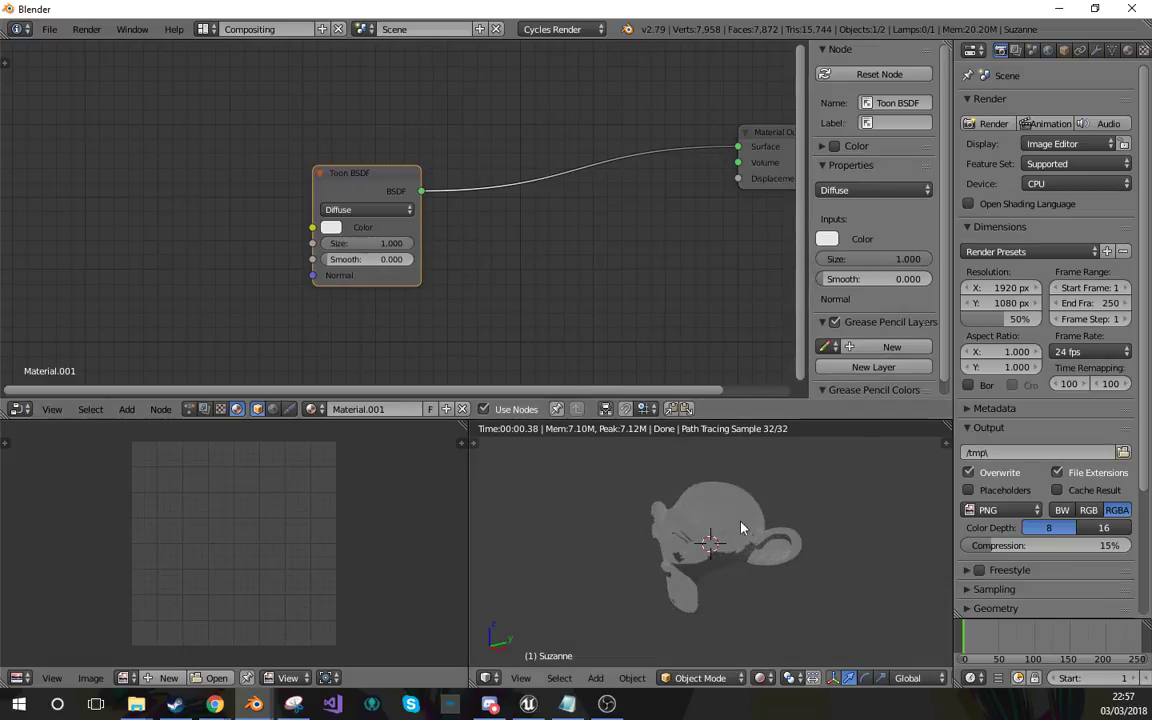
Rotate the Sun lamp freely with a trackball rotation in the rendered view.
key("z")
right_click(803, 503)
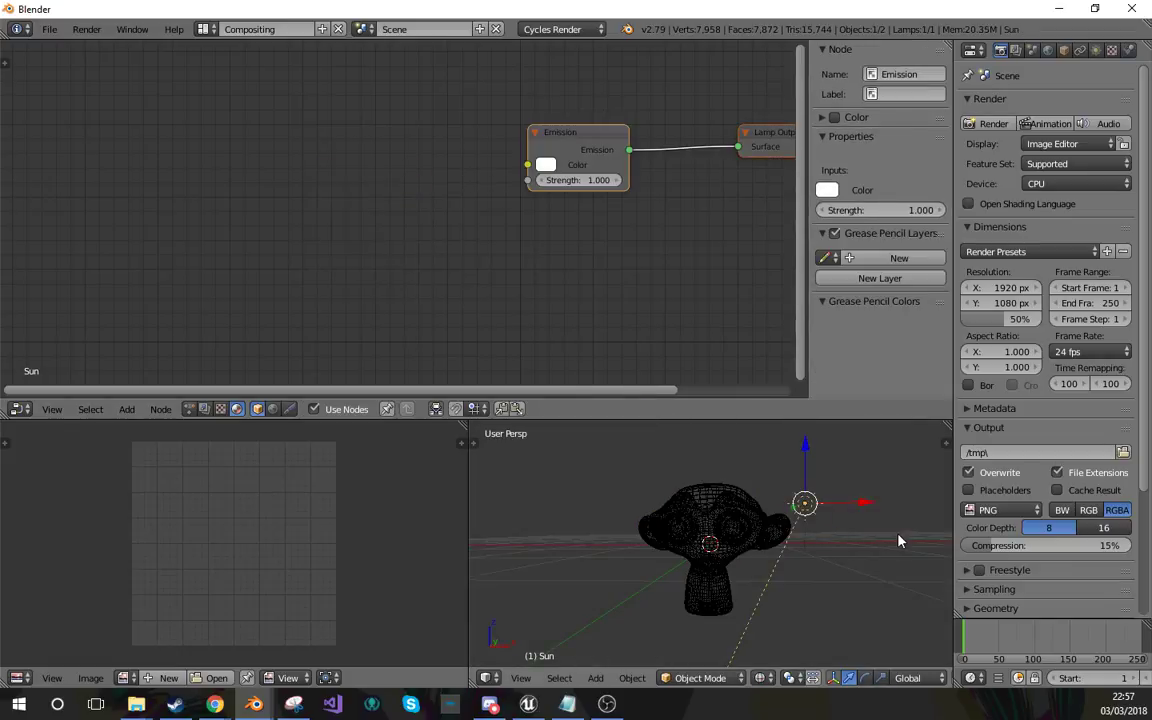
key("shift+z")
key("r")
key("r")
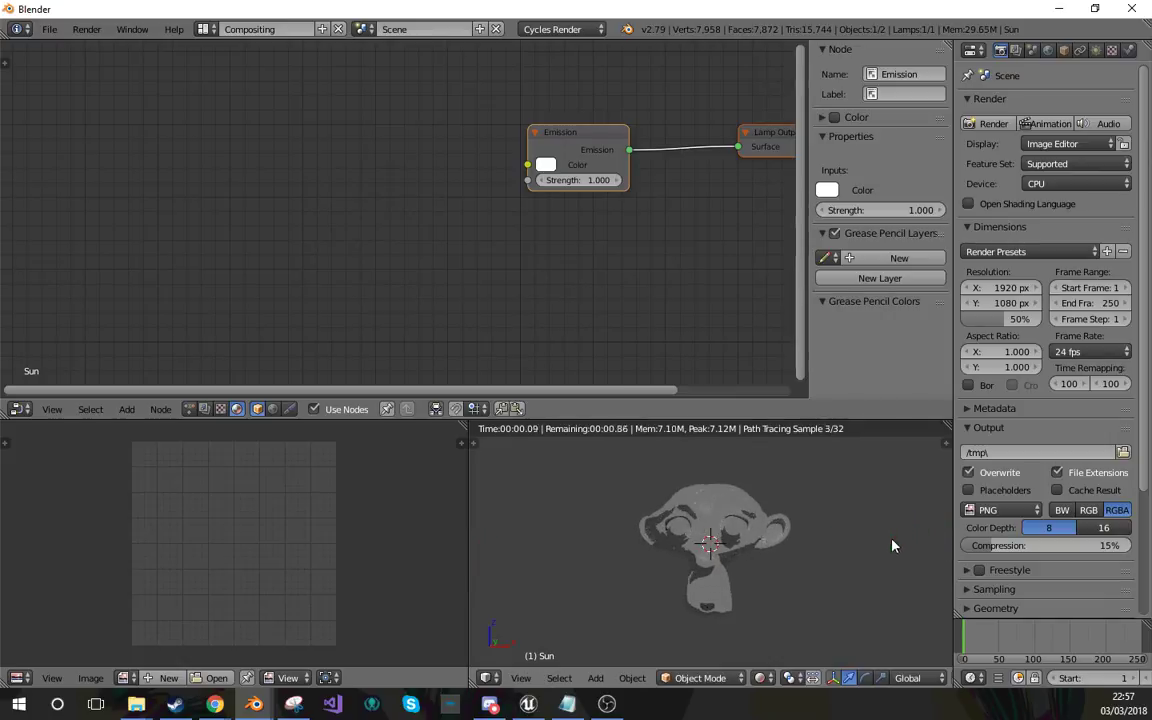
left_click(714, 566)
Duplicate the monkey head and place the copy in front of and below the original in the rendered view.
key("shift+z")
key("z")
middle_click_drag(714, 566, 797, 563)
right_click(797, 562)
middle_click_drag(687, 545, 735, 552, "shift")
scroll(735, 553, "down", 3)
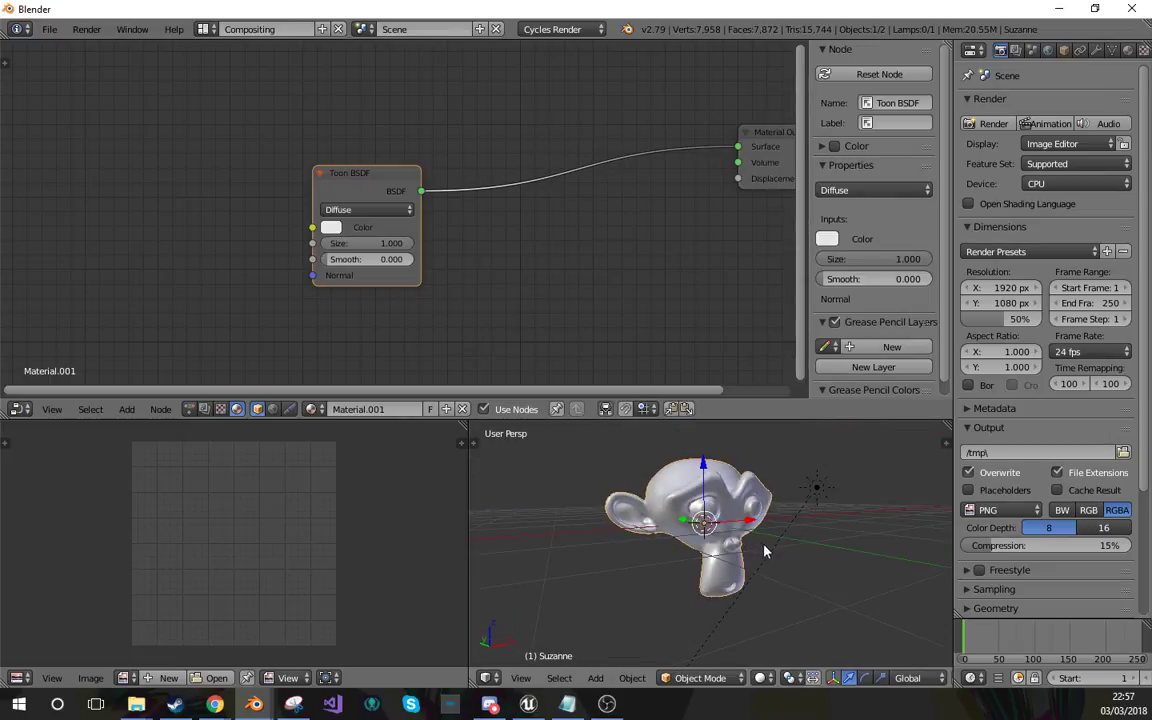
key("shift+d")
left_click(694, 622)
key("shift+z")
key("g")
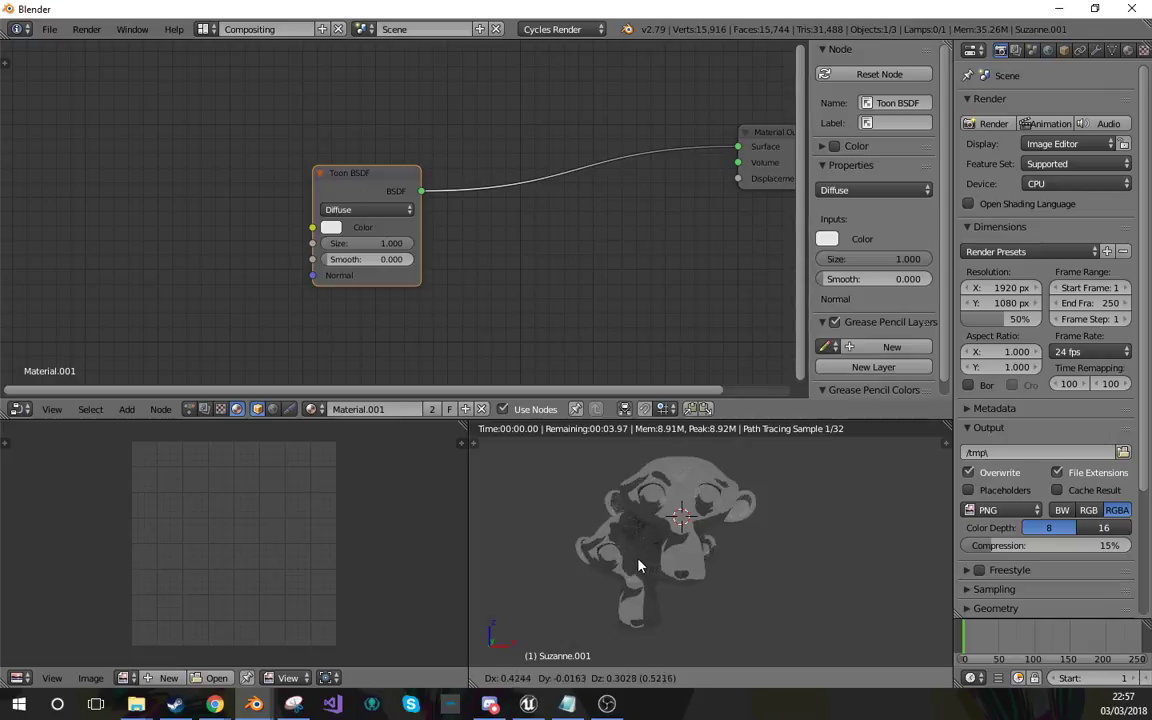
left_click(650, 578)
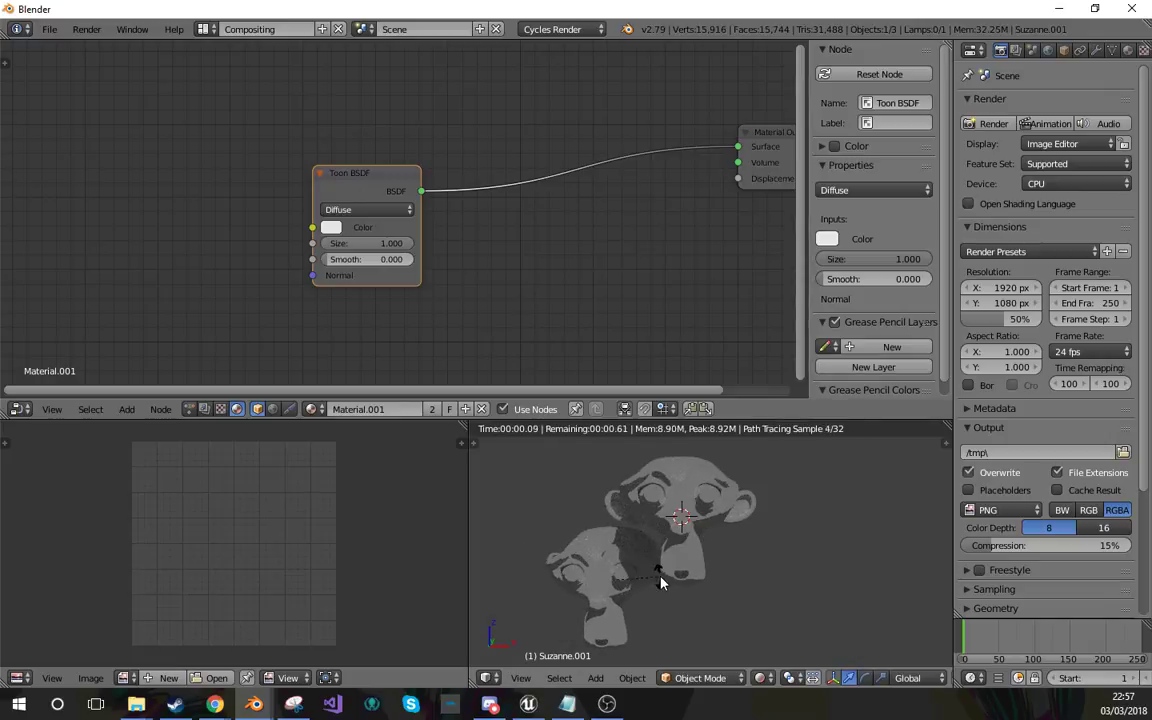
Trackball-rotate the duplicated monkey head in the rendered view and delete it.
key("r")
key("r")
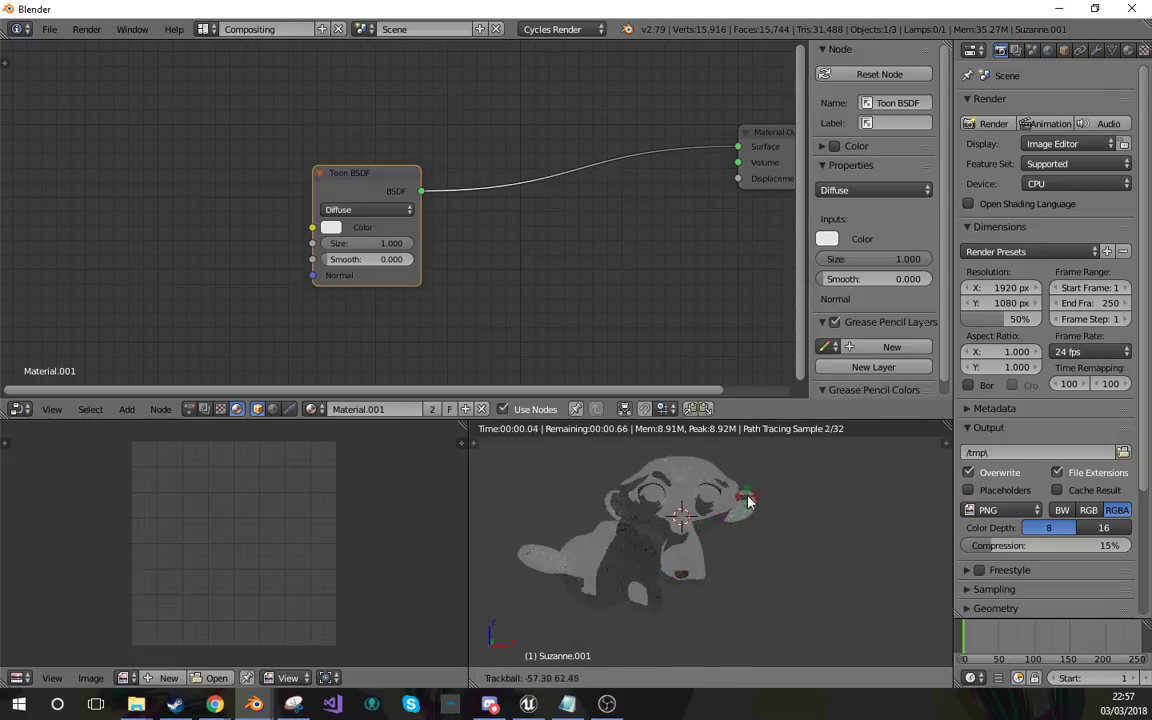
left_click(681, 555)
key("shift+z")
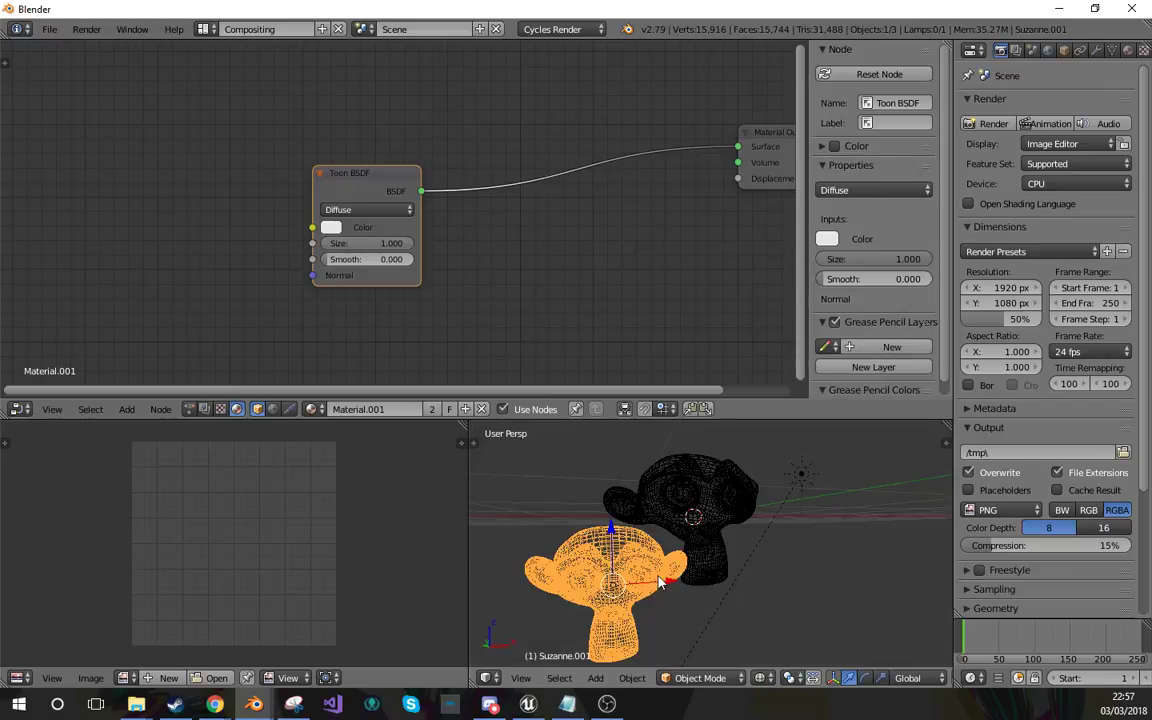
key("Delete")
Insert a Mix Shader node between the Toon BSDF and the Material Output in the monkey head's material.
right_click(655, 560)
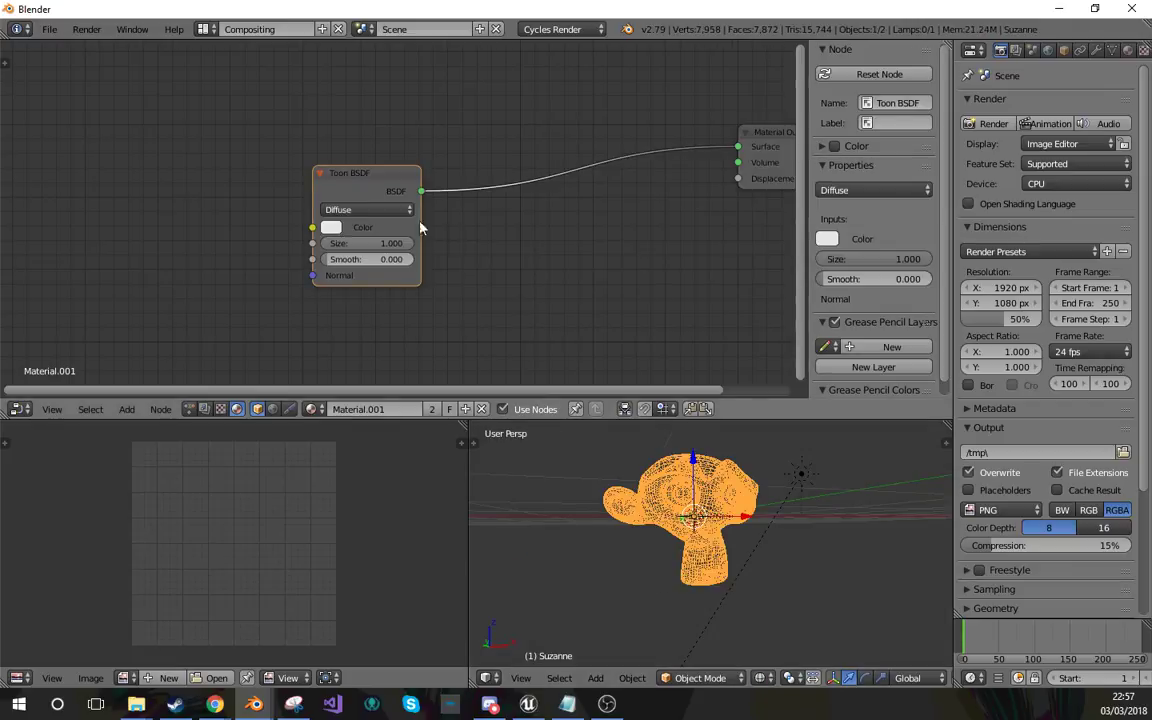
middle_click_drag(505, 278, 433, 309)
key("shift+a")
left_click(434, 309)
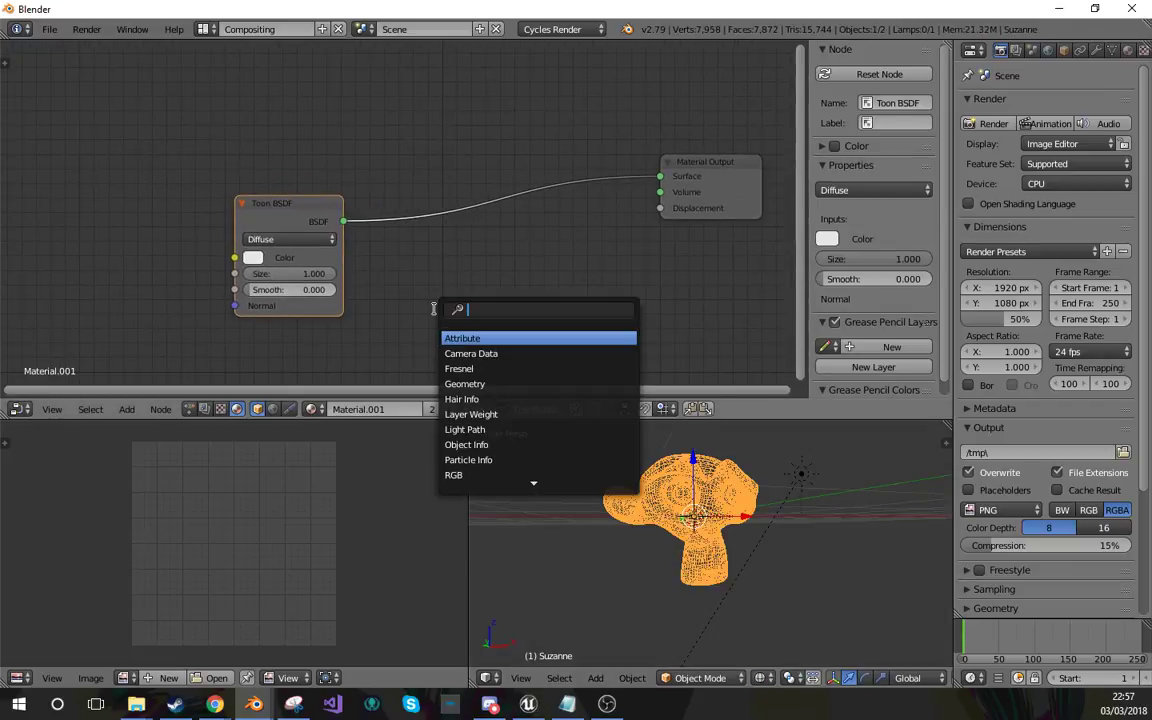
type("mix")
key("Return")
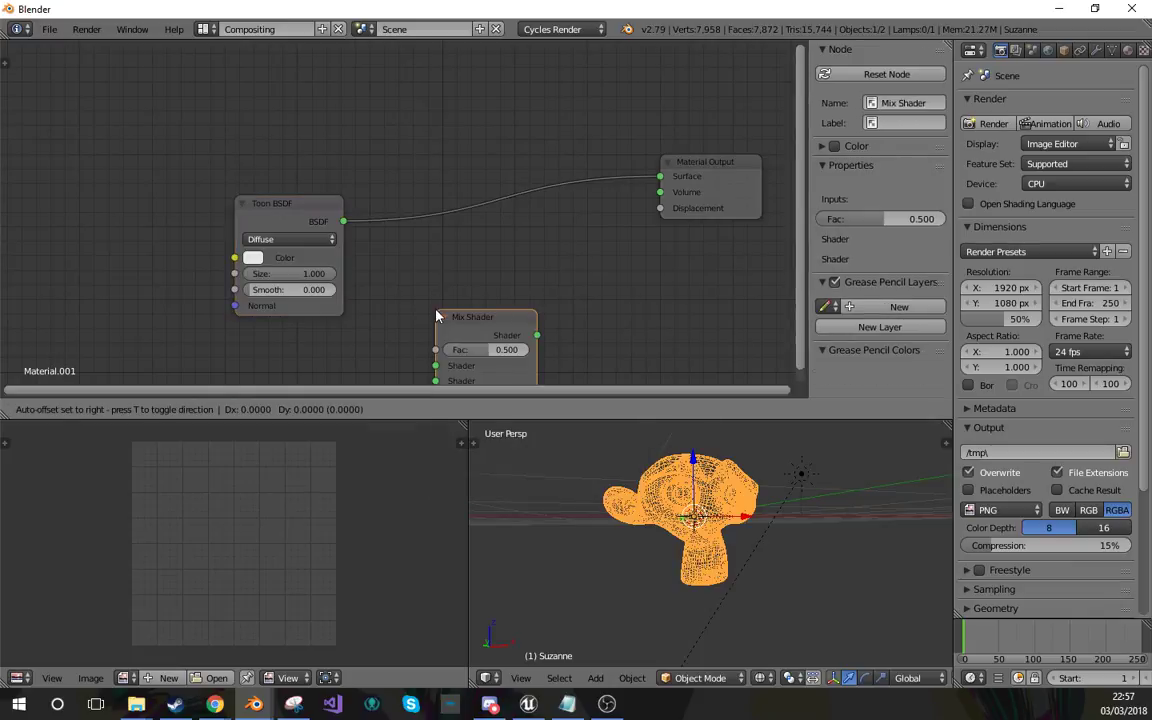
left_click(439, 177)
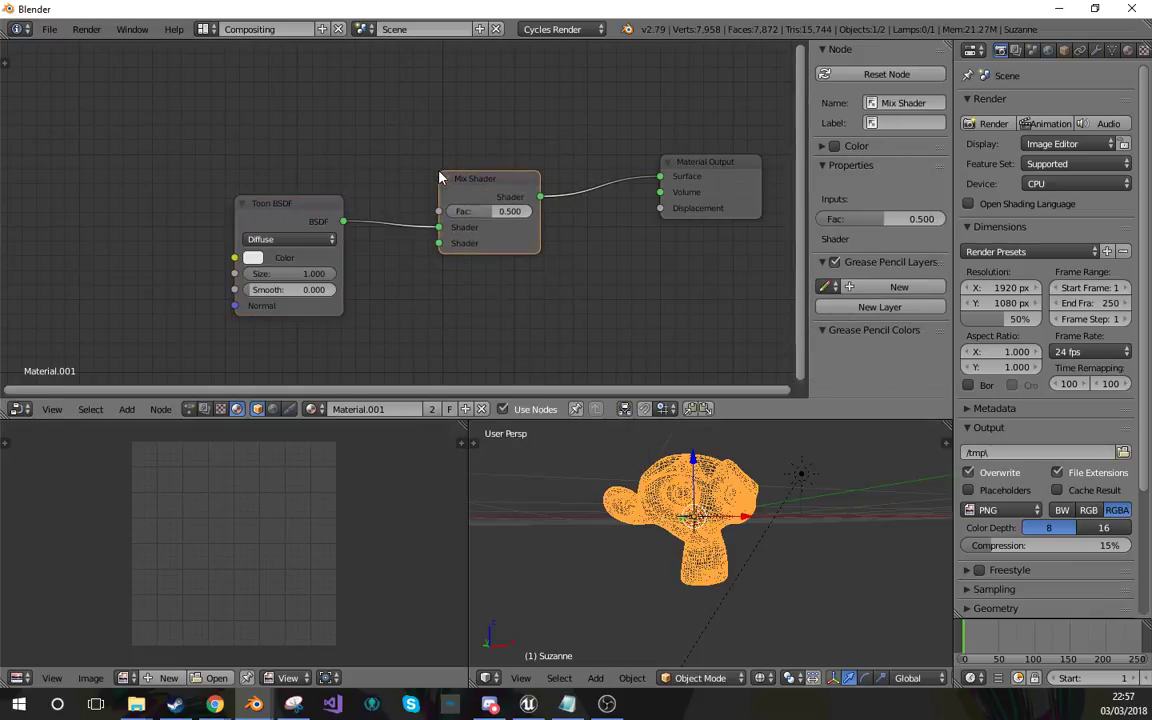
Set the size of the monkey material's Toon BSDF node to 0.8.
right_click(309, 224)
middle_click_drag(428, 311, 475, 252)
left_click_drag(327, 252, 317, 252)
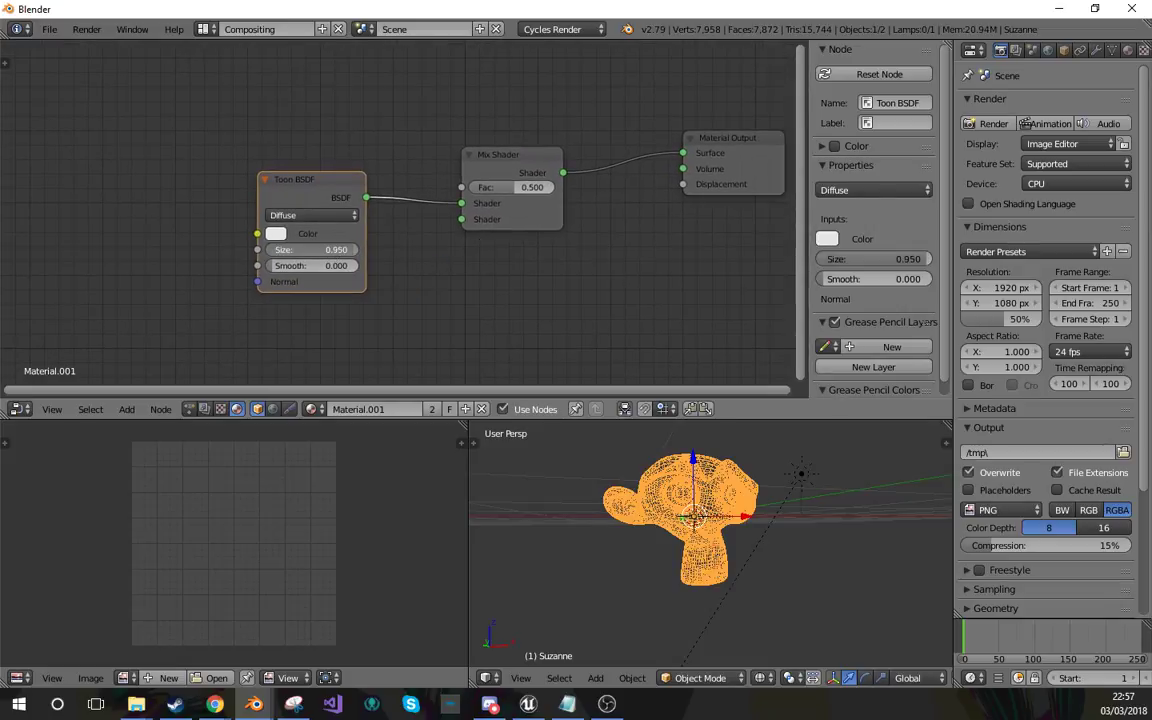
left_click(348, 251)
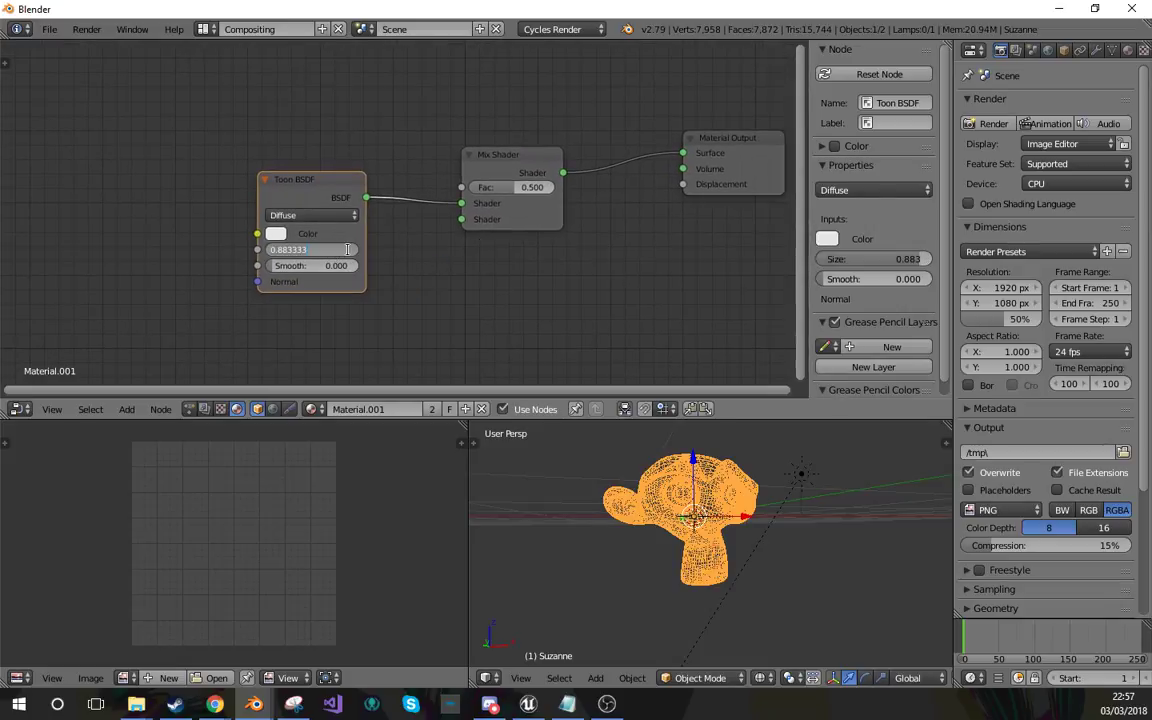
type("0.8")
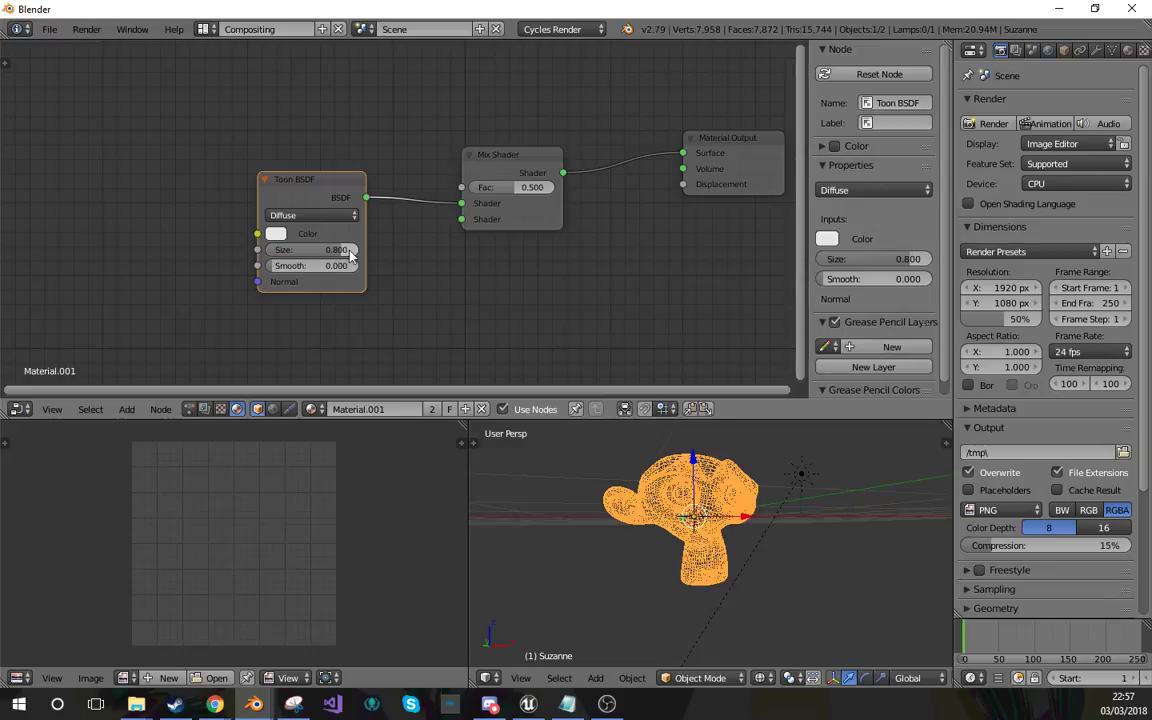
key("Return")
key("shift+z")
key("shift+z")
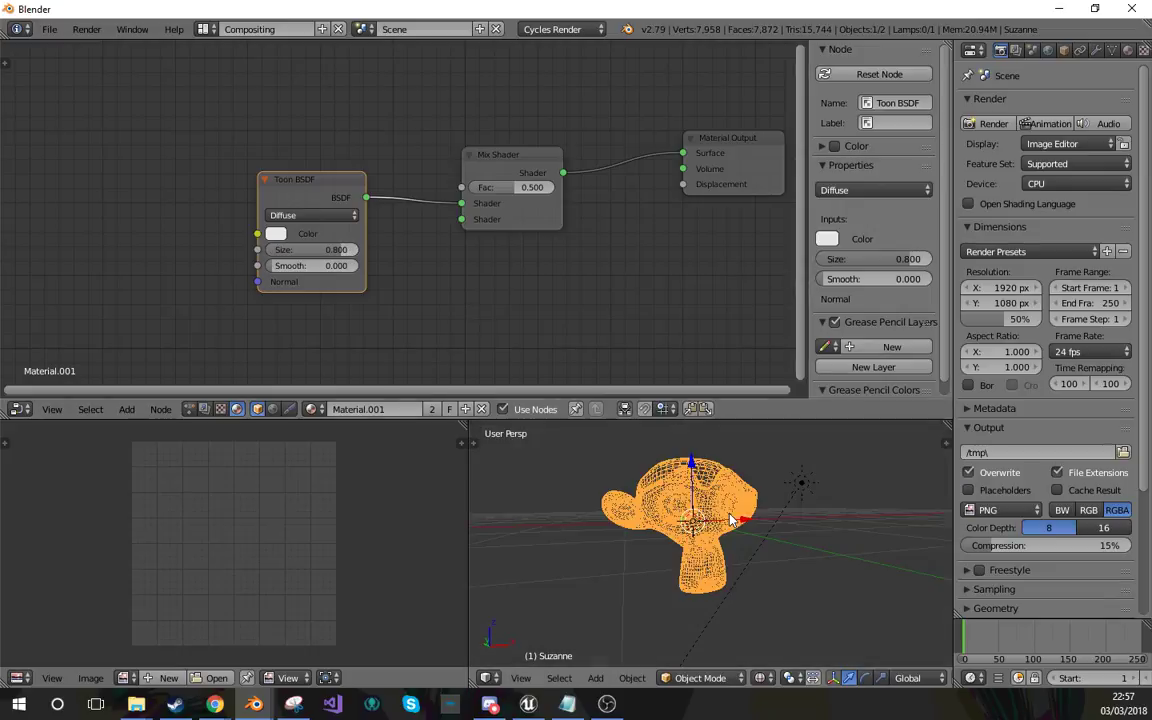
Enable nodes for the world surface and set its background colour to light cyan while previewing the rendered front view.
left_click(1048, 51)
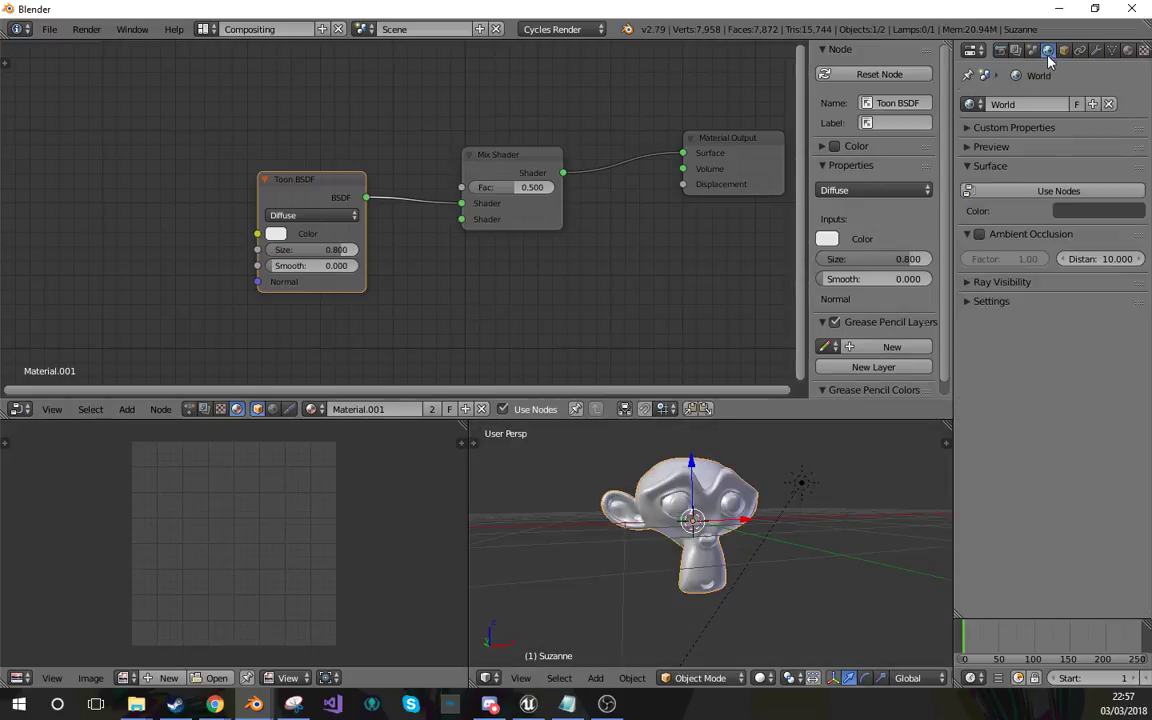
left_click(1040, 191)
left_click(1062, 221)
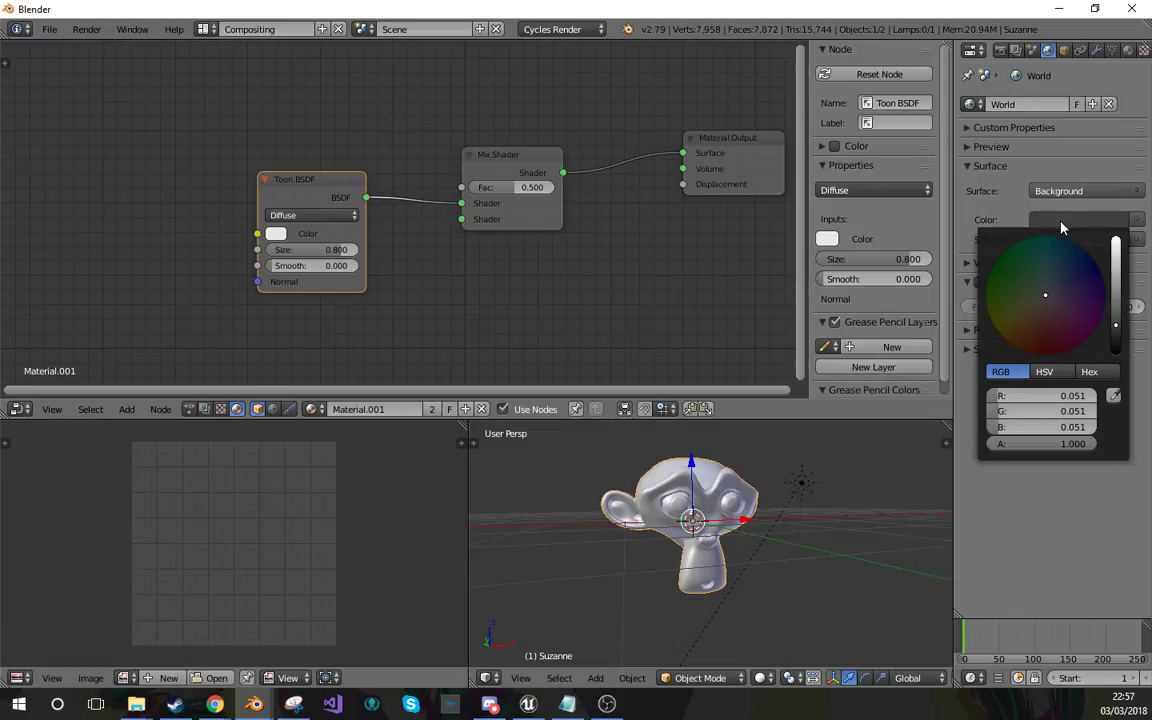
left_click_drag(1118, 302, 1116, 242)
key("shift+z")
key("KP_1")
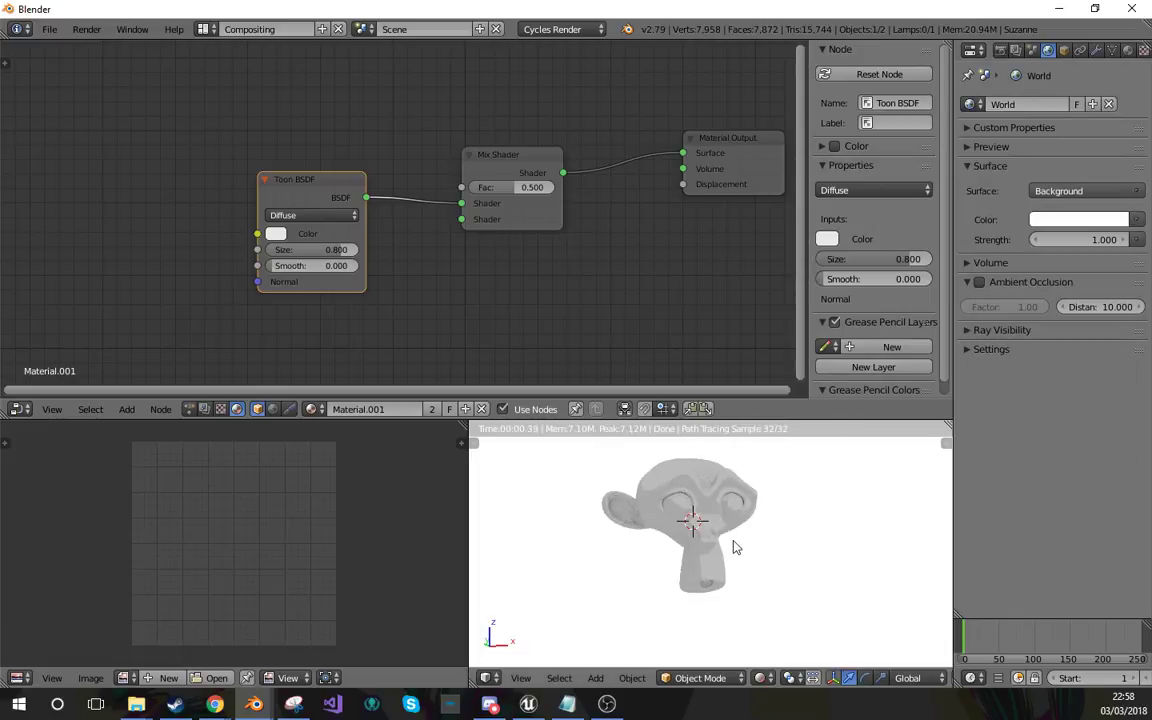
middle_click_drag(718, 498, 738, 522, "shift")
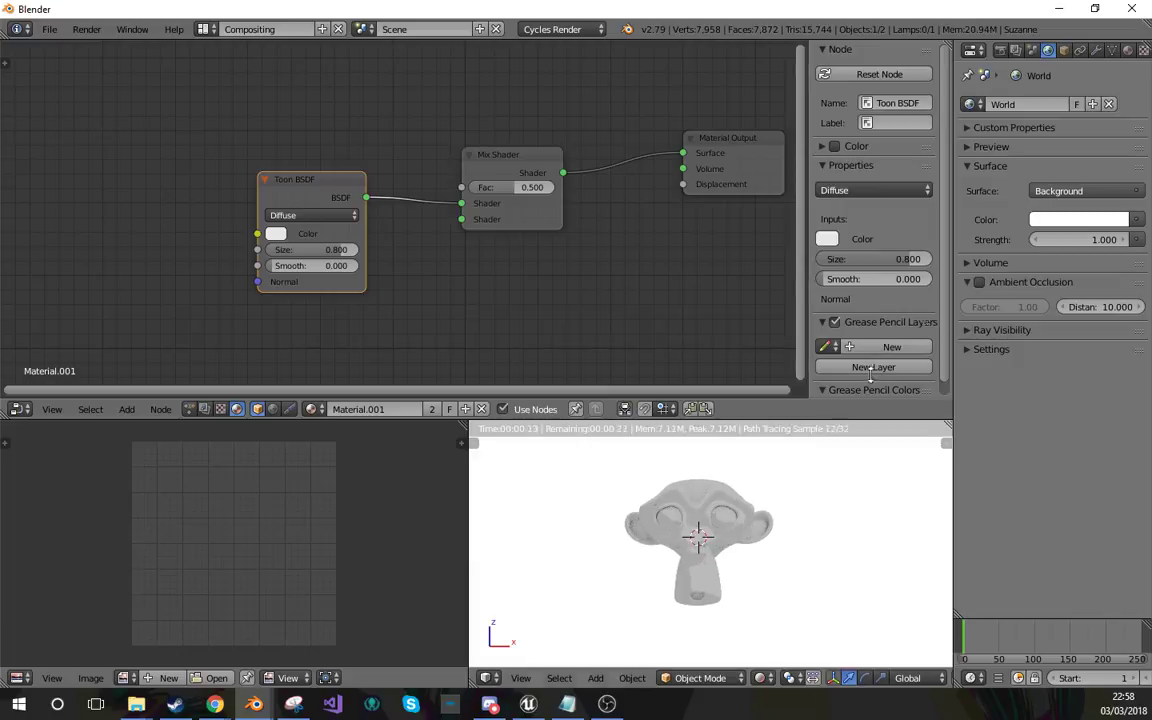
left_click(1083, 218)
left_click_drag(1043, 290, 1049, 274)
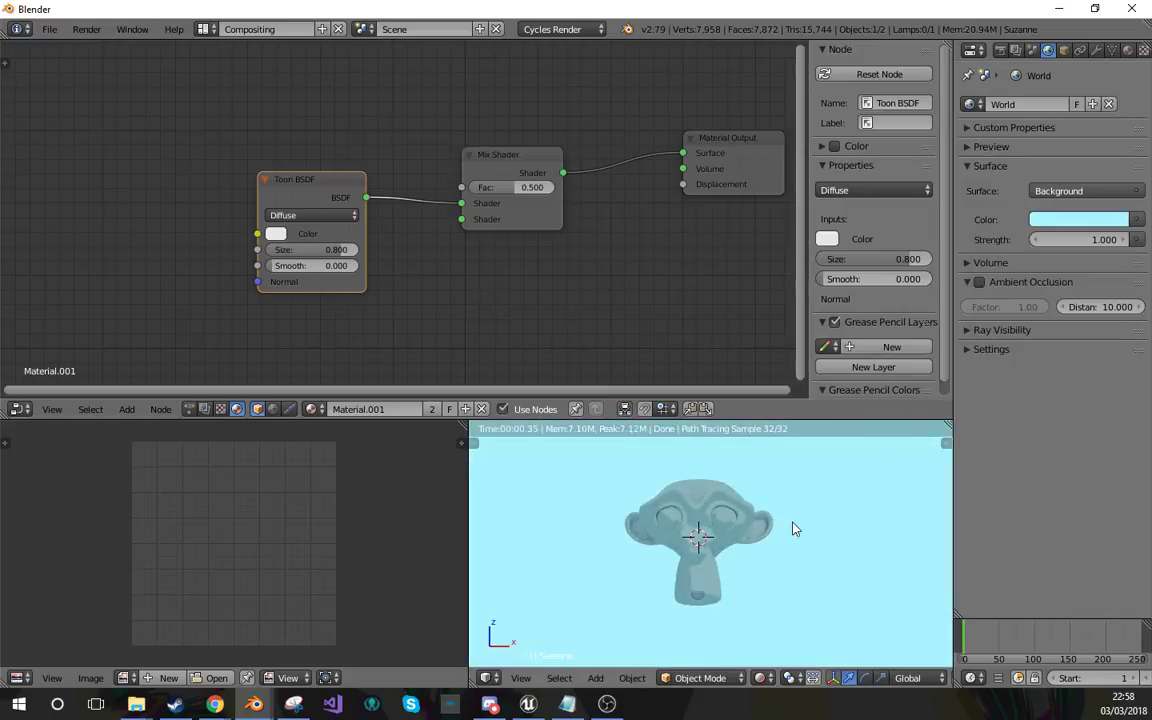
Inspect the toon-shaded monkey head from several angles in the rendered view and return to wireframe display.
middle_click_drag(794, 523, 729, 549)
scroll(731, 555, "up", 5)
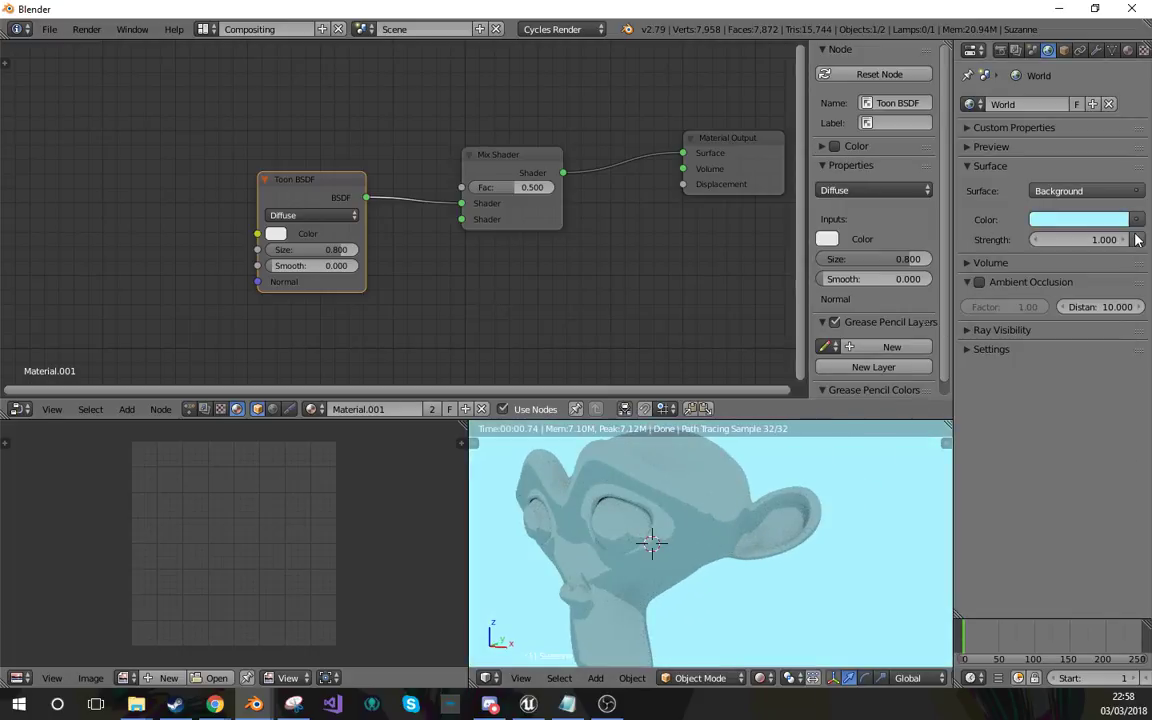
middle_click_drag(676, 553, 710, 557)
scroll(713, 557, "down", 3)
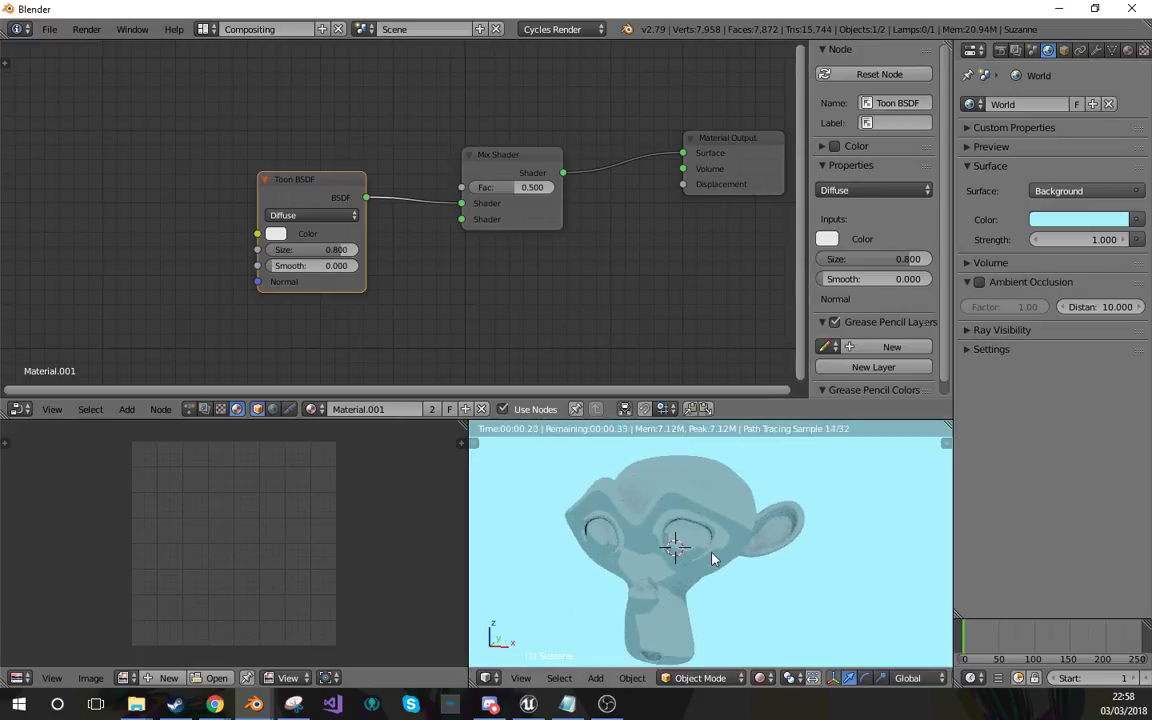
key("shift+z")
key("KP_1")
key("z")
key("shift+z")
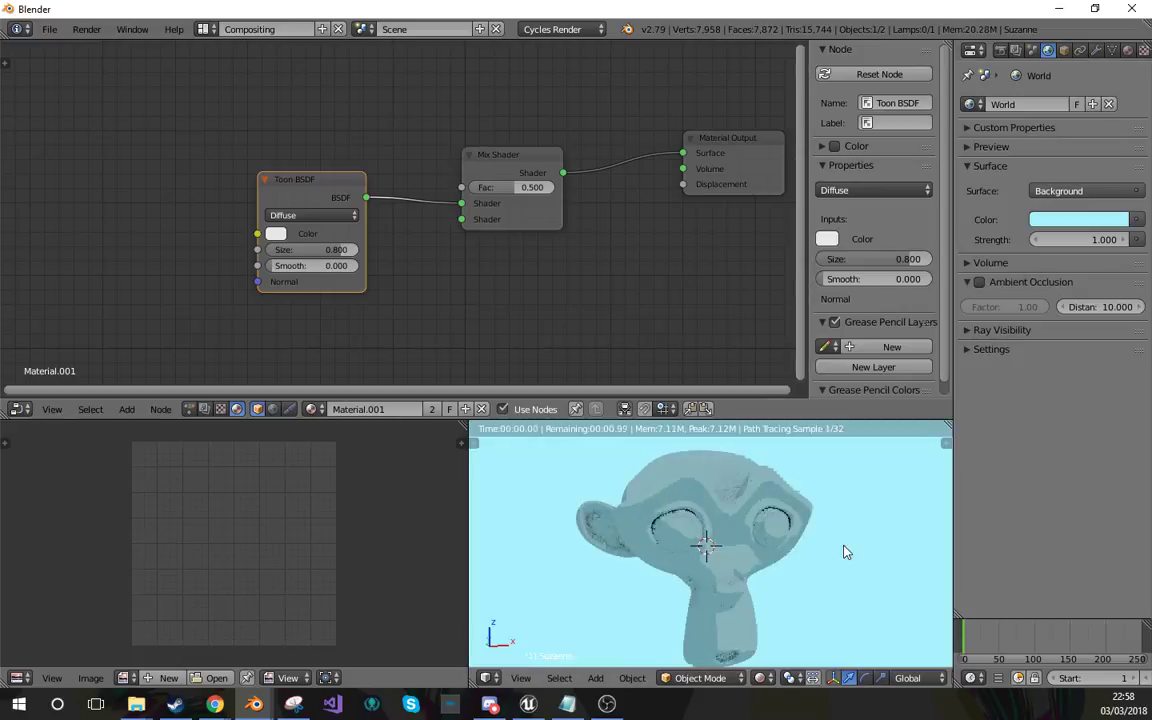
key("z")
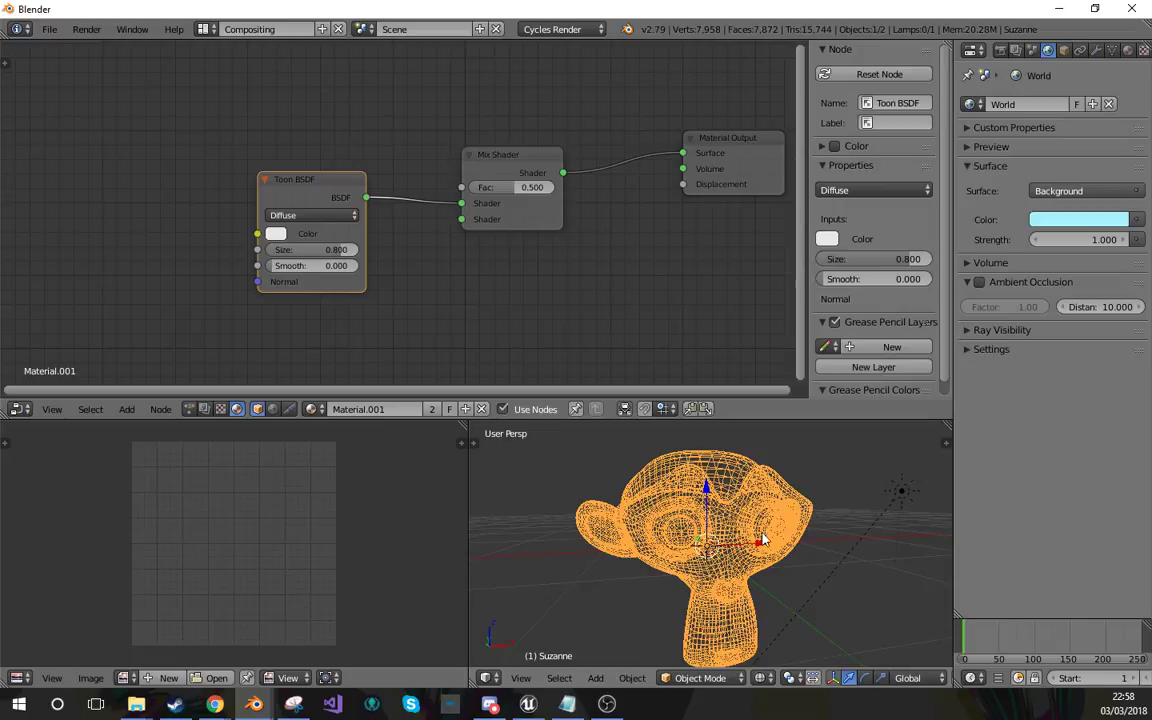
Add a second Toon BSDF node to the monkey's material and place it below the first one.
key("shift+a")
left_click(462, 301)
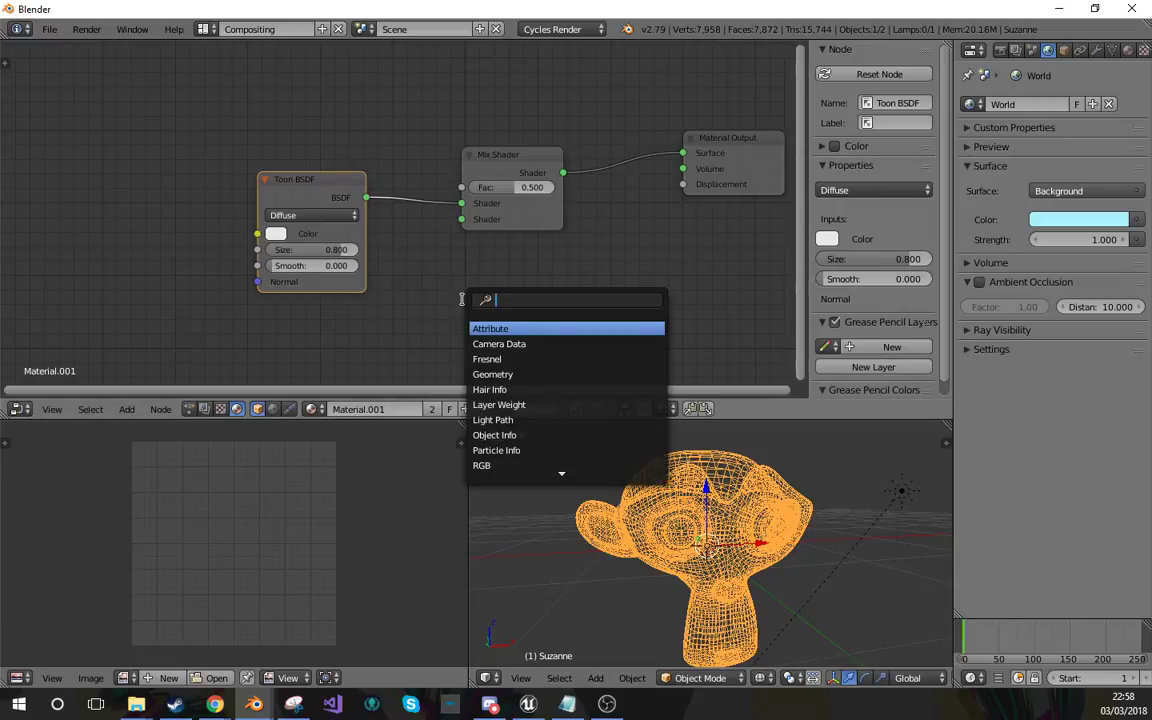
type("to")
key("Return")
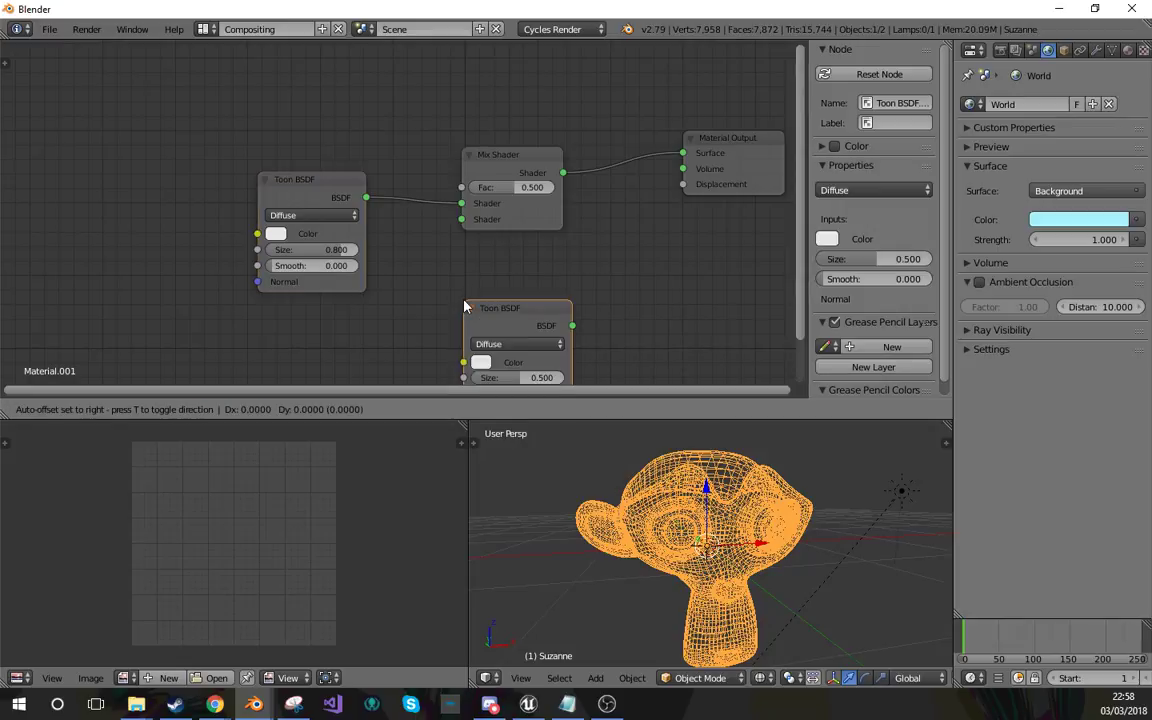
left_click(240, 280)
middle_click_drag(391, 307, 371, 218)
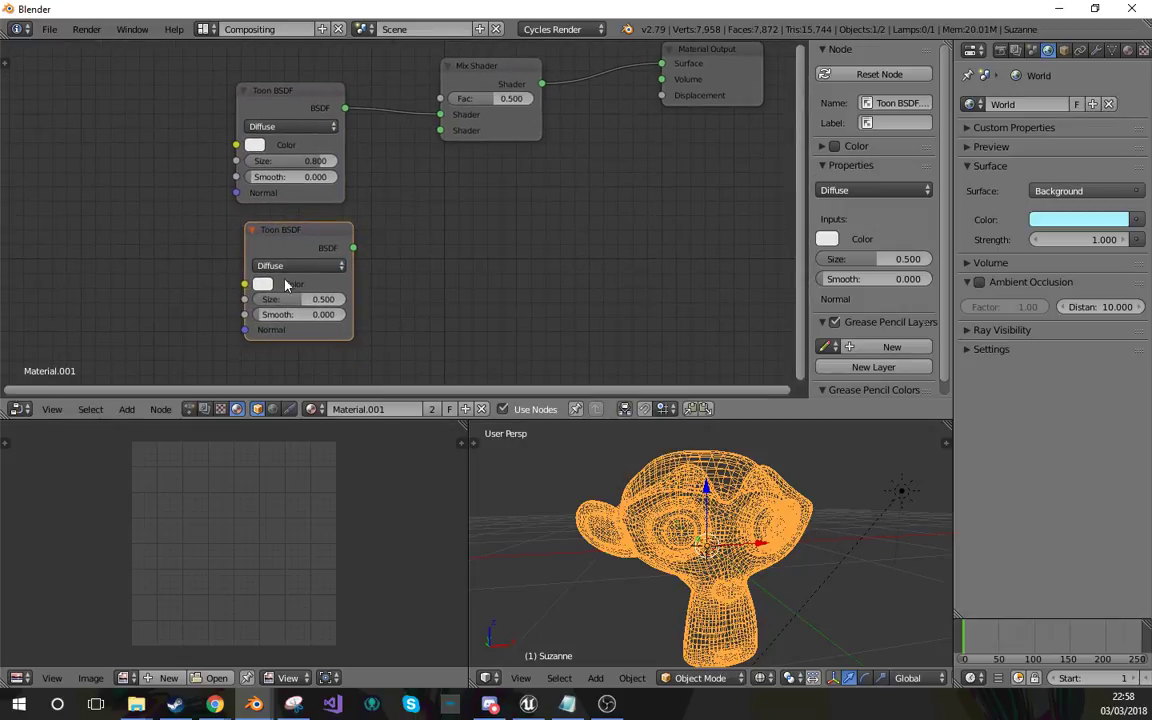
Set the second Toon BSDF's size to 0.8 and connect its output to the Mix Shader's lower shader input.
left_click(301, 298)
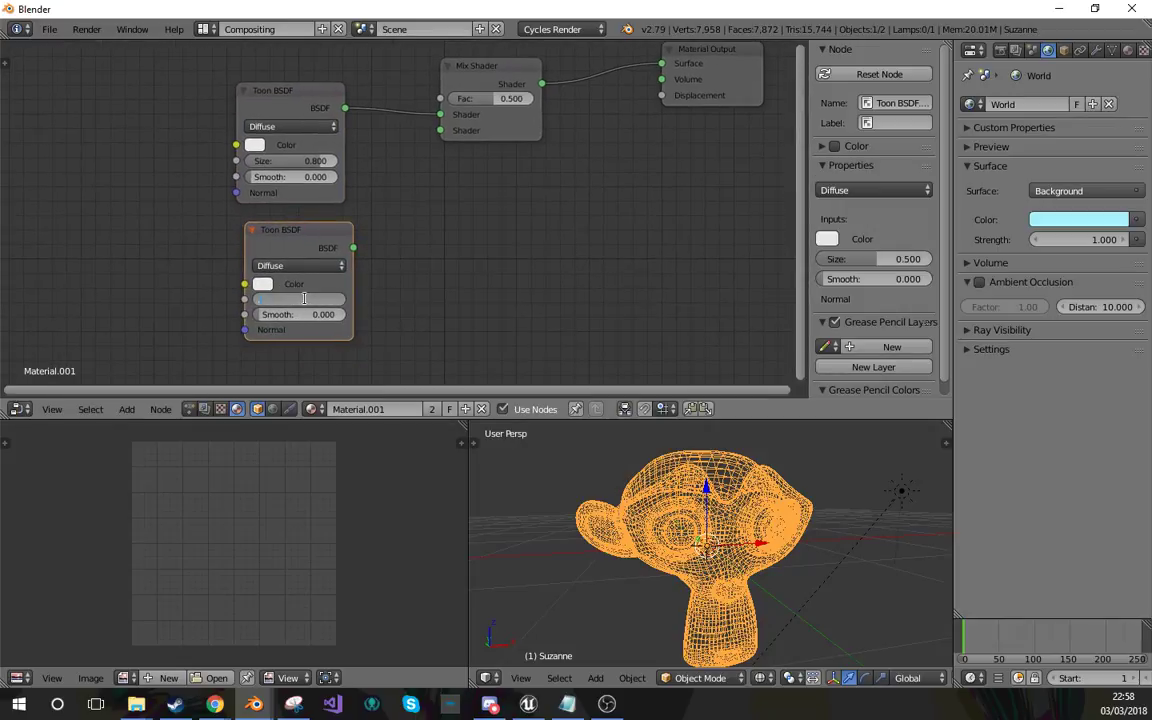
type("0.8")
key("Return")
middle_click_drag(449, 193, 437, 289)
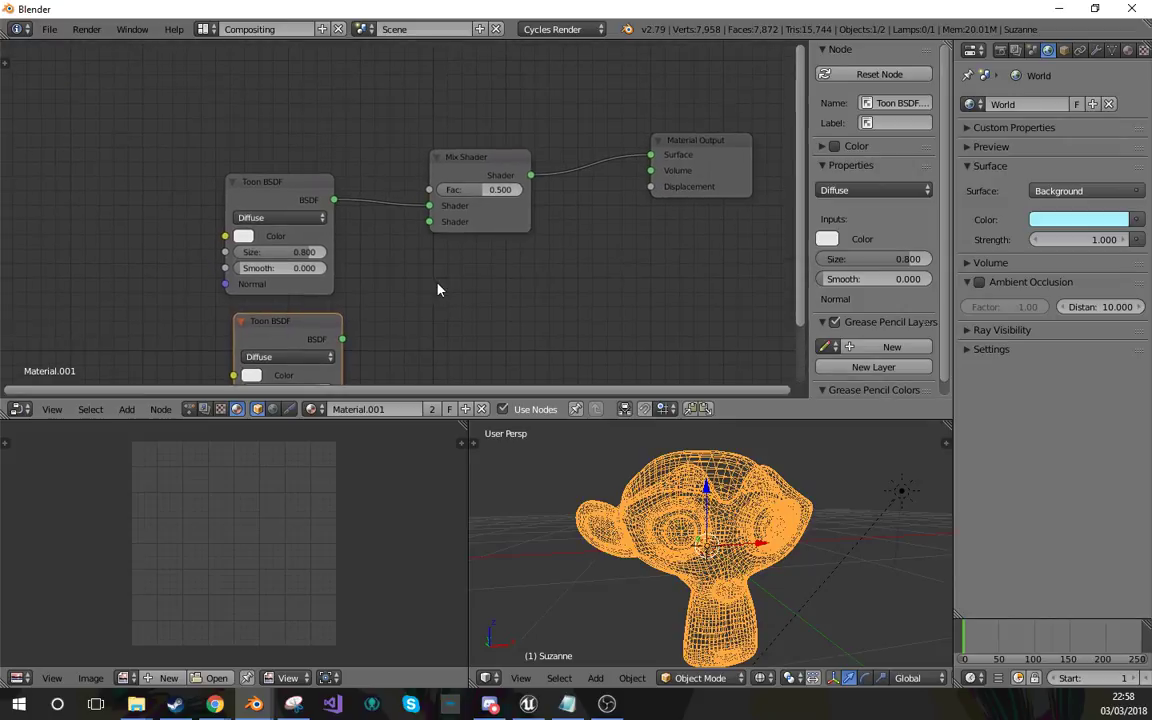
left_click_drag(341, 333, 430, 224)
Add a Fresnel node above and to the left of the first Toon BSDF node.
middle_click_drag(252, 100, 298, 139)
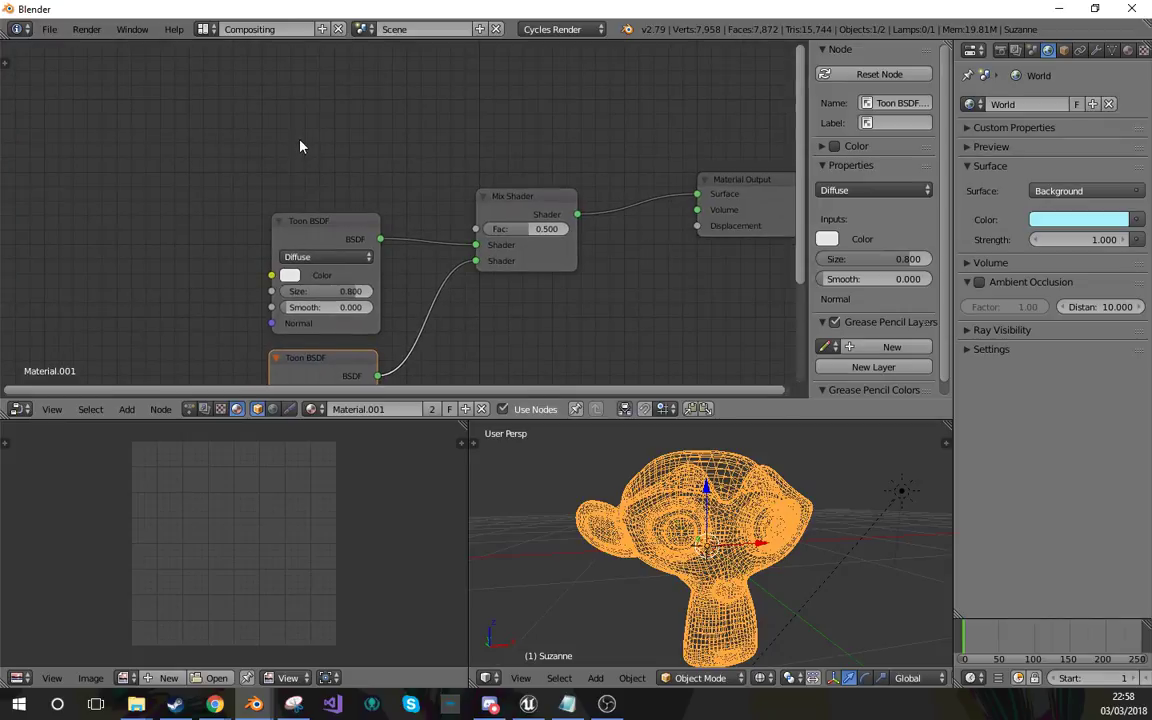
key("shift+a")
left_click(298, 139)
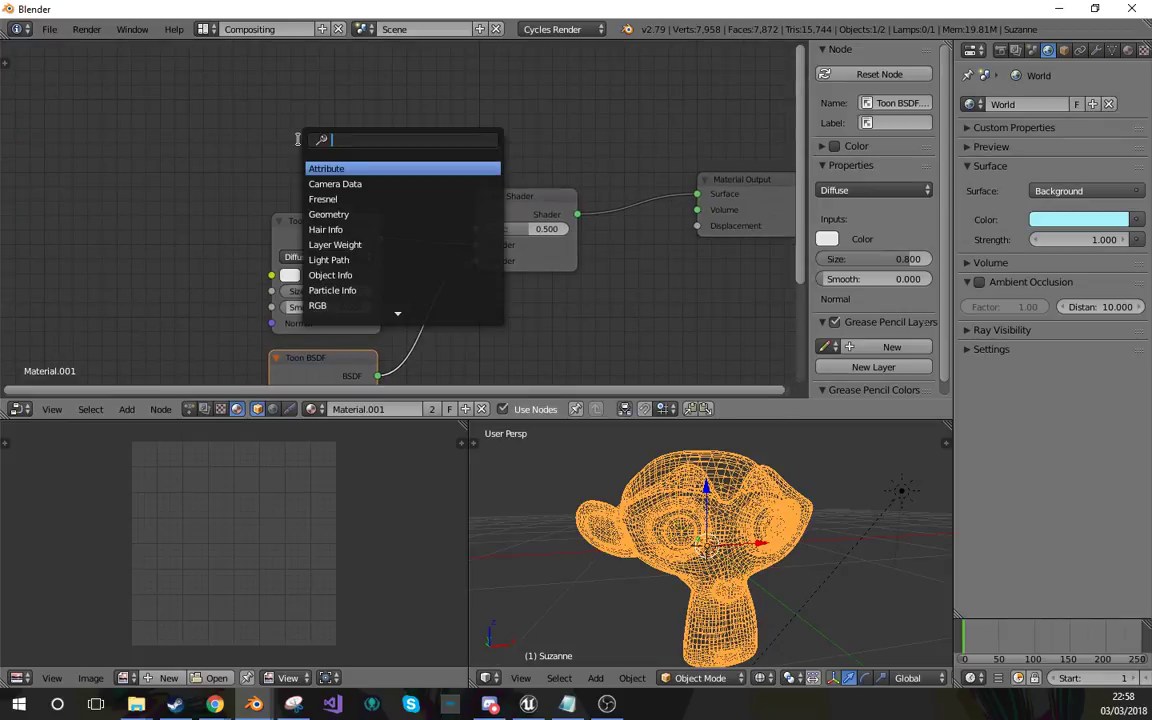
type("f")
key("Return")
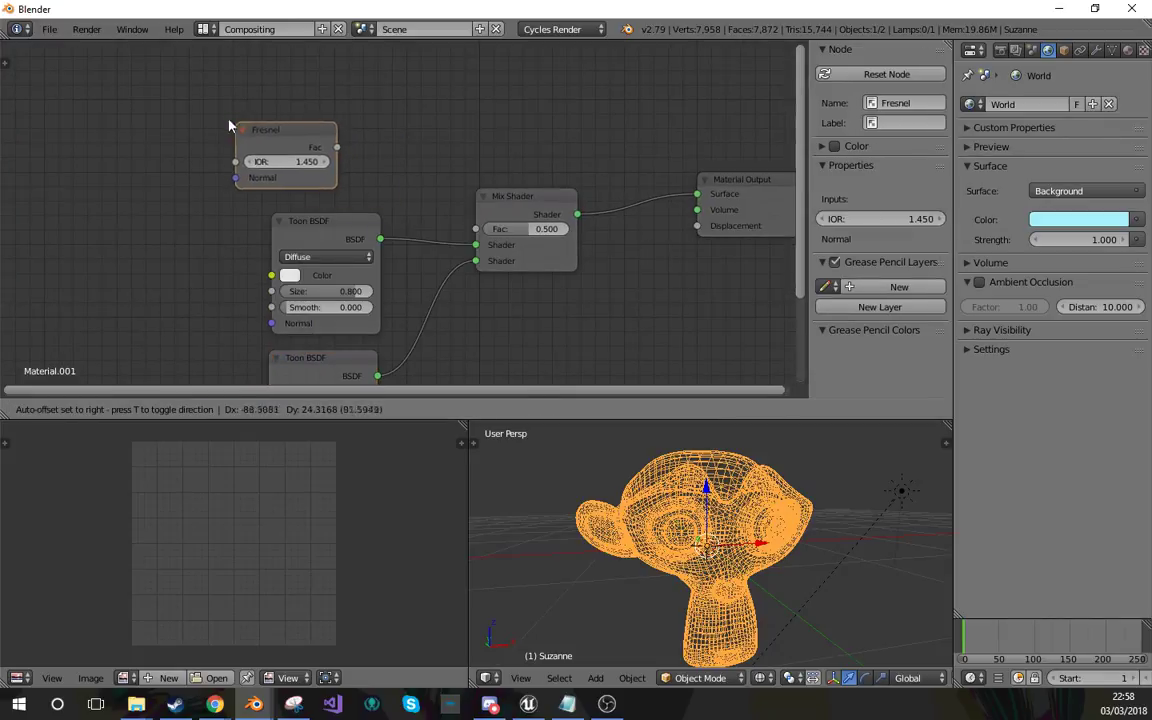
left_click(121, 125)
Add a ColorRamp node and place it above the first Toon BSDF node, to the right of the Fresnel node.
middle_click_drag(295, 168, 294, 203)
key("shift+a")
left_click(294, 203)
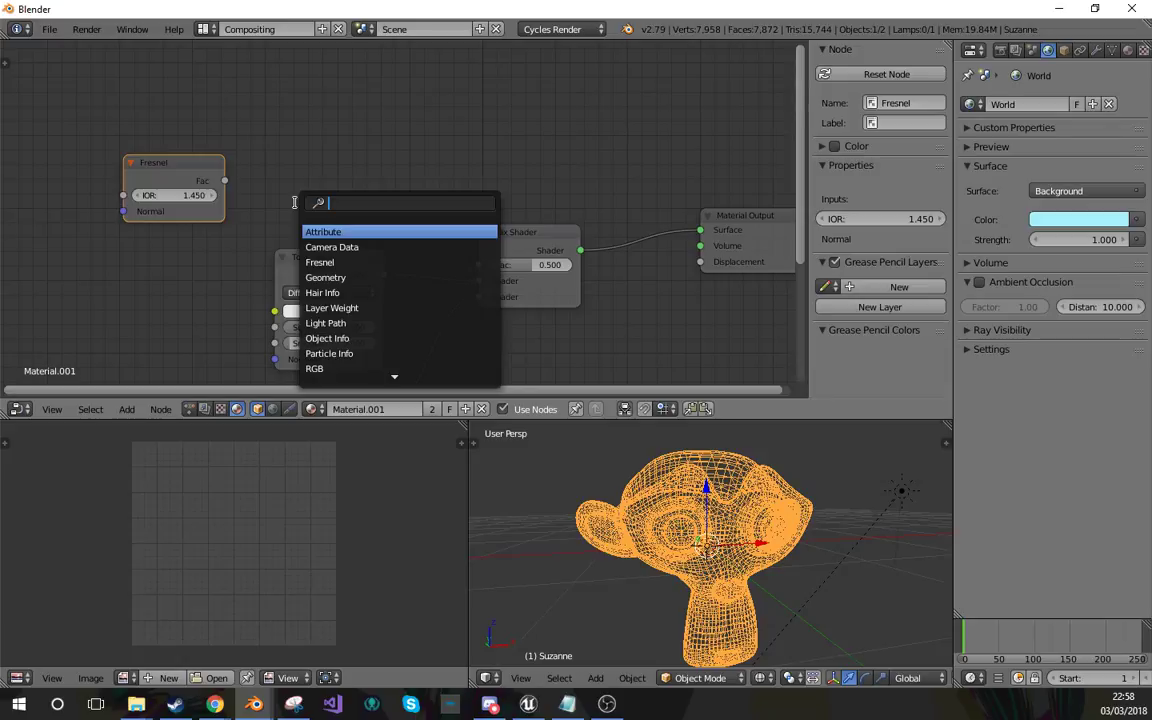
type("col")
key("Return")
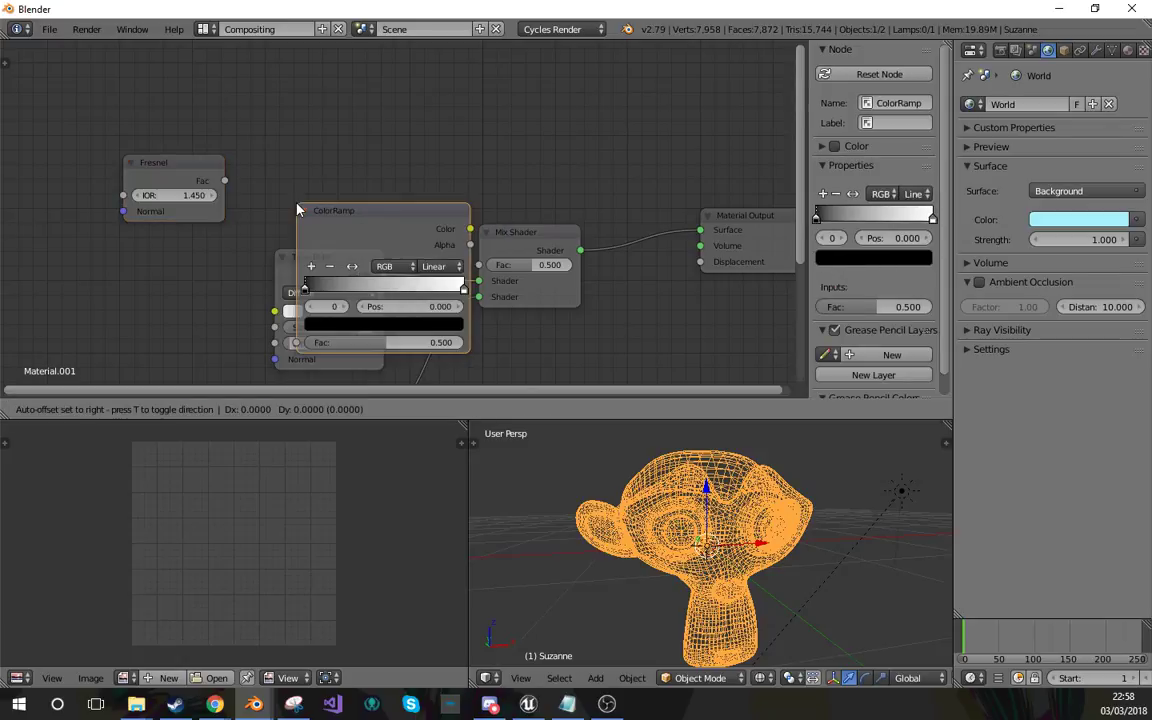
left_click(289, 68)
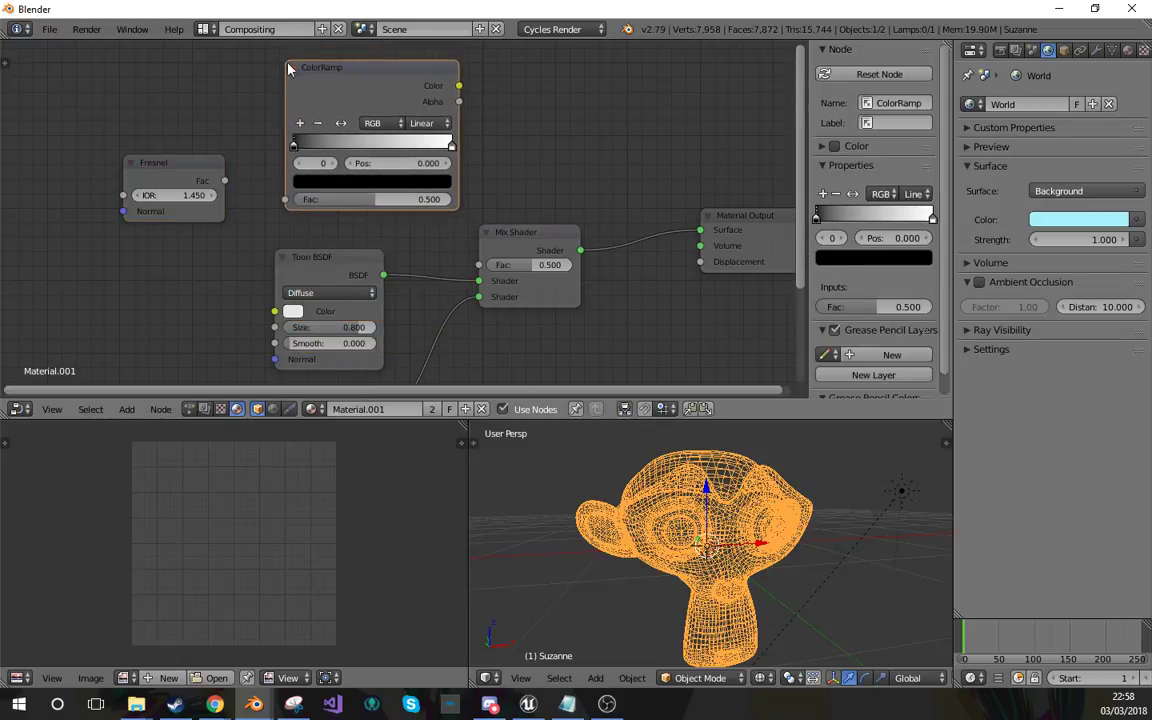
Preview the rendered monkey head, find the Freestyle option among the render settings and enable it.
left_click(1000, 50)
key("shift+z")
middle_click_drag(807, 538, 810, 546, "shift")
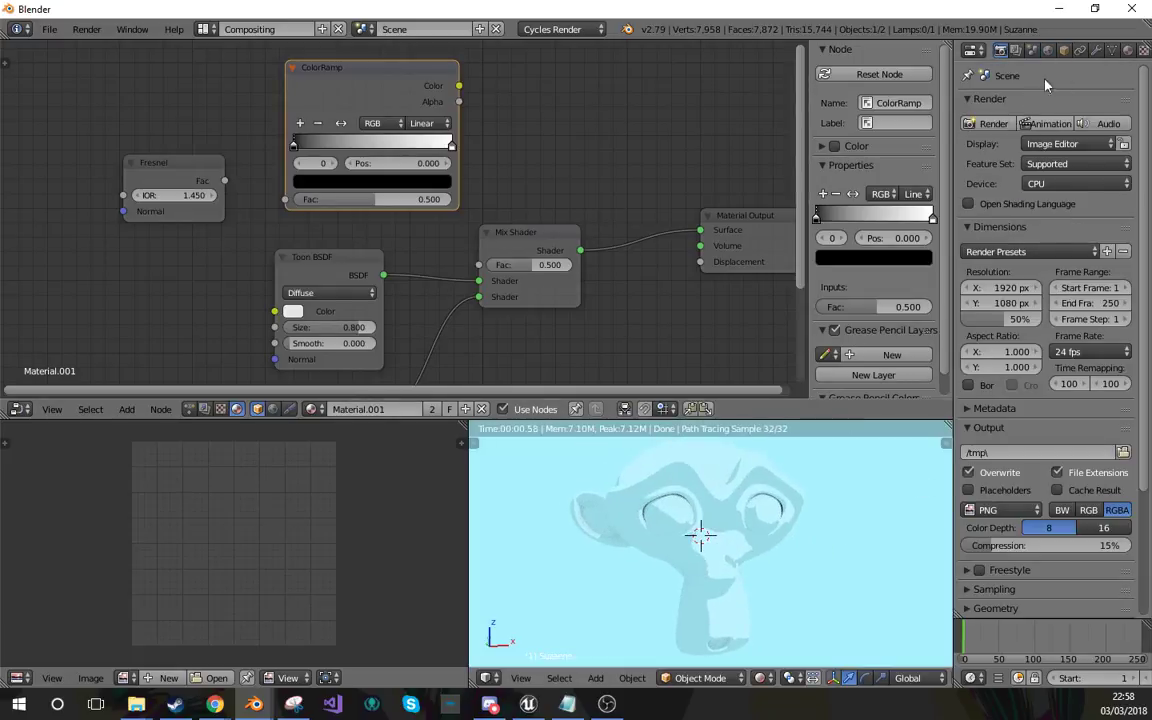
left_click(1034, 50)
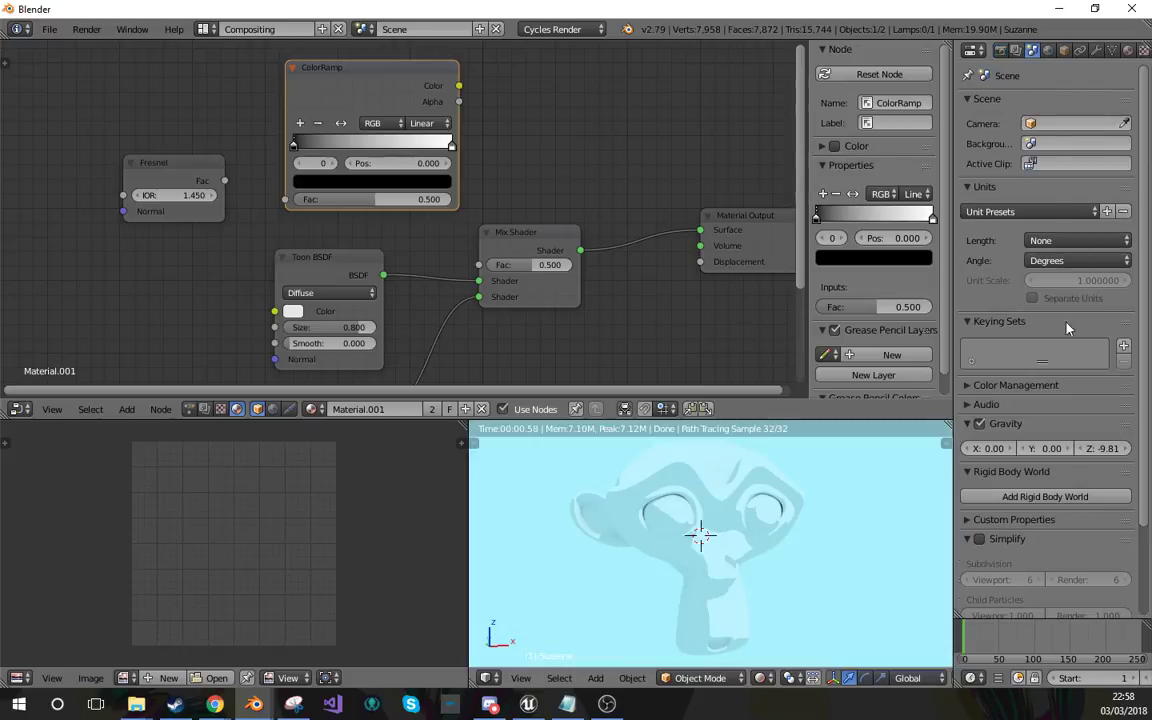
left_click(1017, 50)
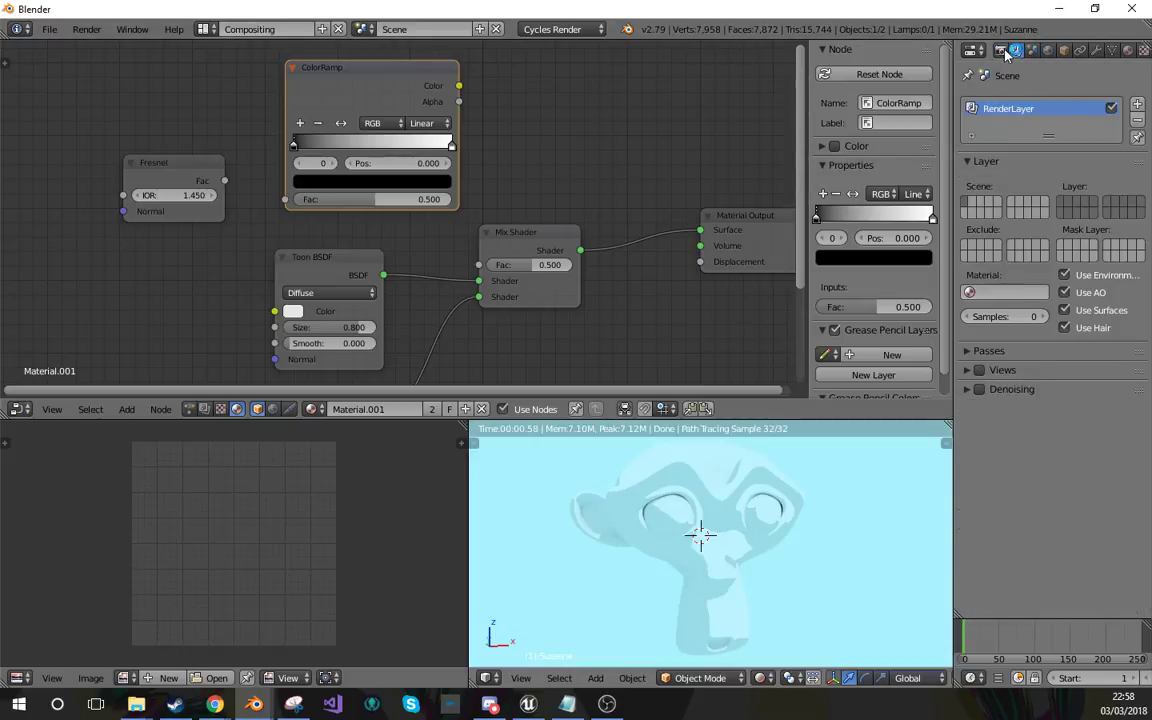
left_click(1002, 51)
scroll(1020, 458, "down", 2)
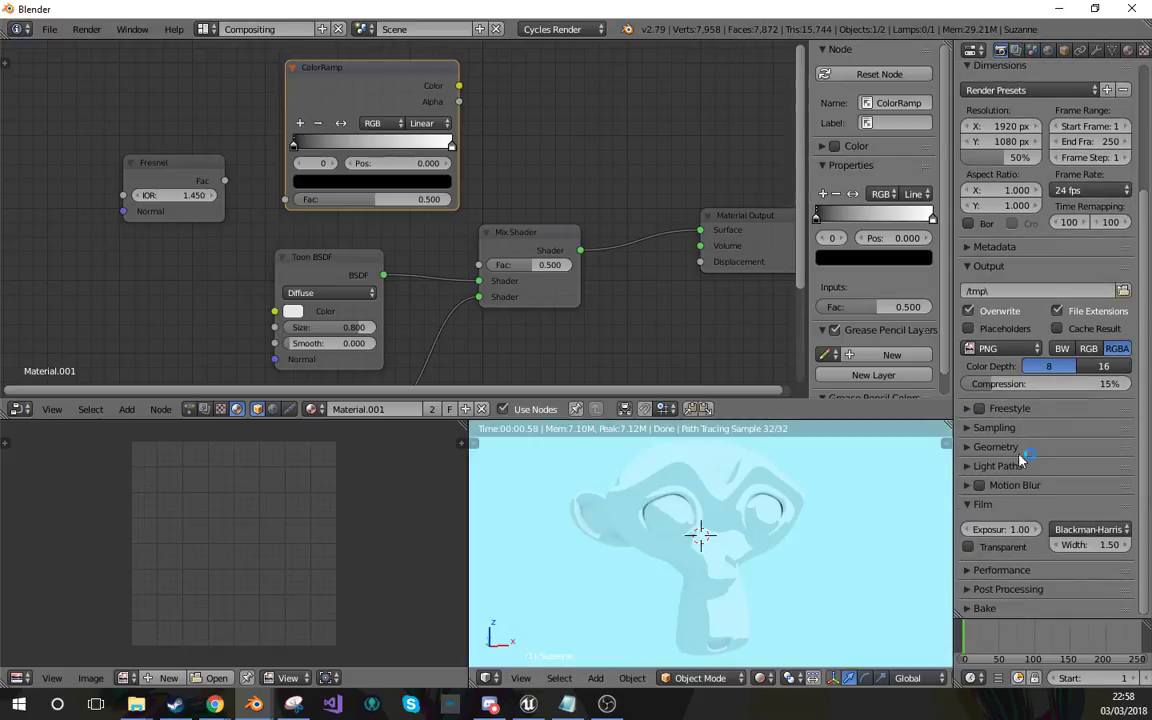
left_click(979, 408)
Add a camera, look through it and move it back along its local Z axis to frame the whole monkey head.
key("shift+z")
key("shift+a")
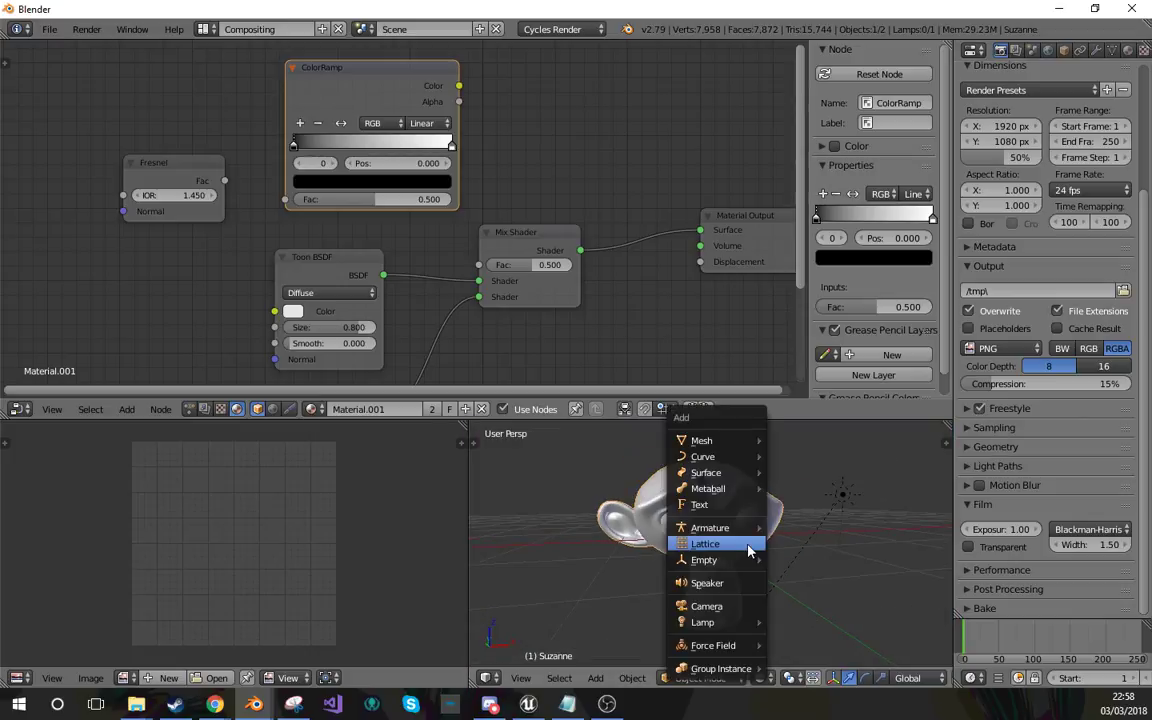
left_click(731, 612)
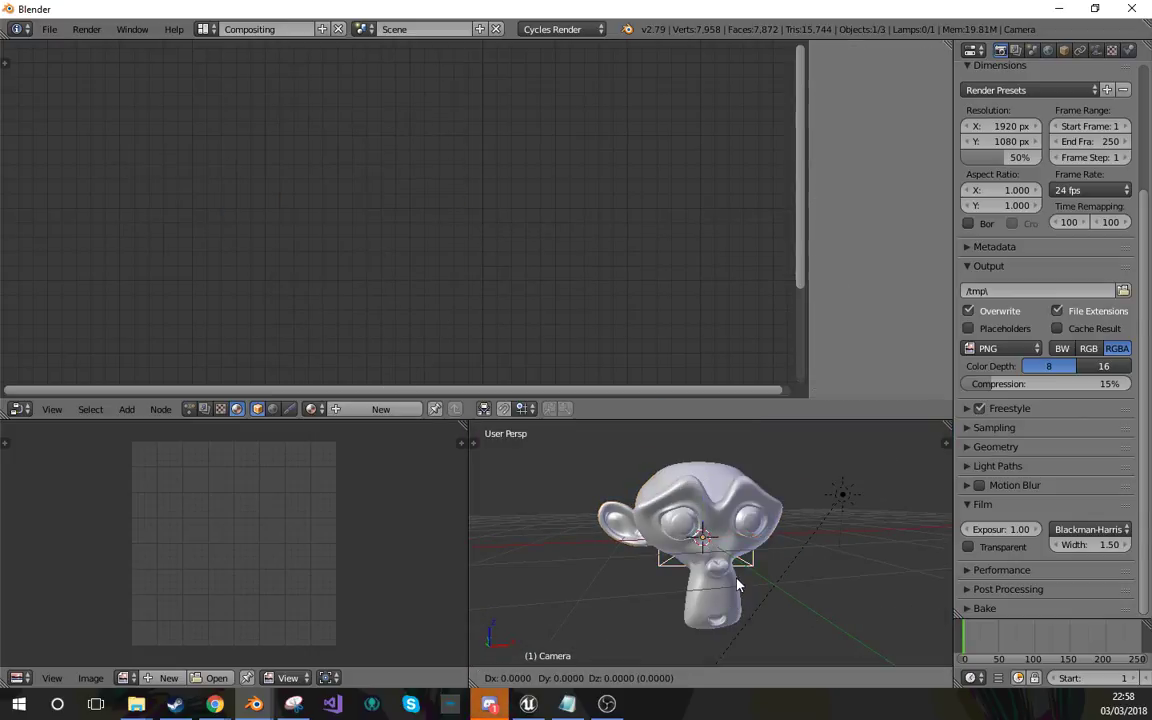
key("KP_0")
key("g")
key("z")
key("z")
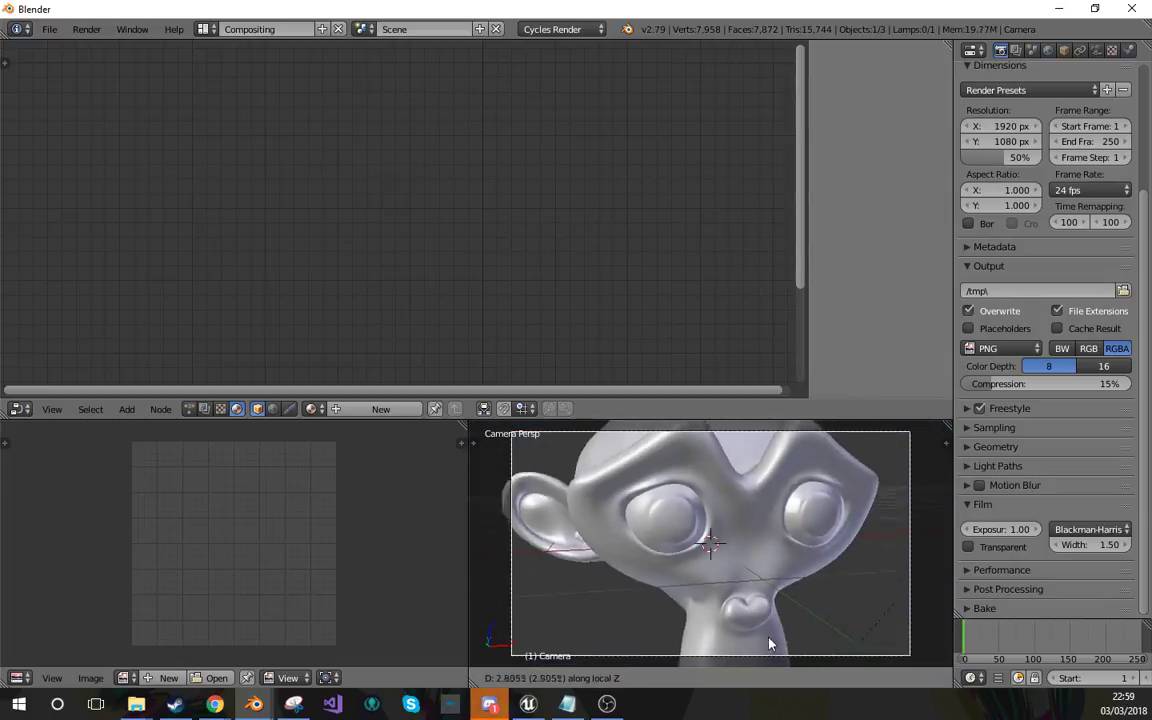
left_click(791, 673)
Render the camera view and examine the Freestyle outlines on the monkey head up close.
key("F12")
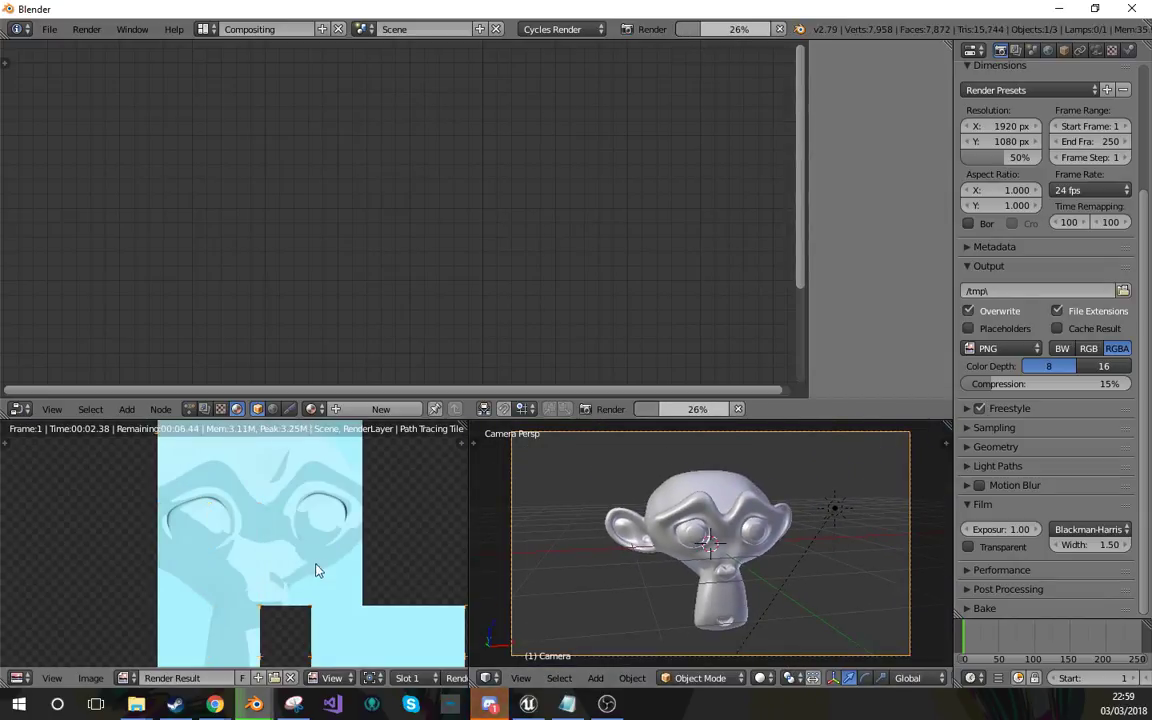
scroll(324, 575, "down", 2)
scroll(345, 565, "up", 2)
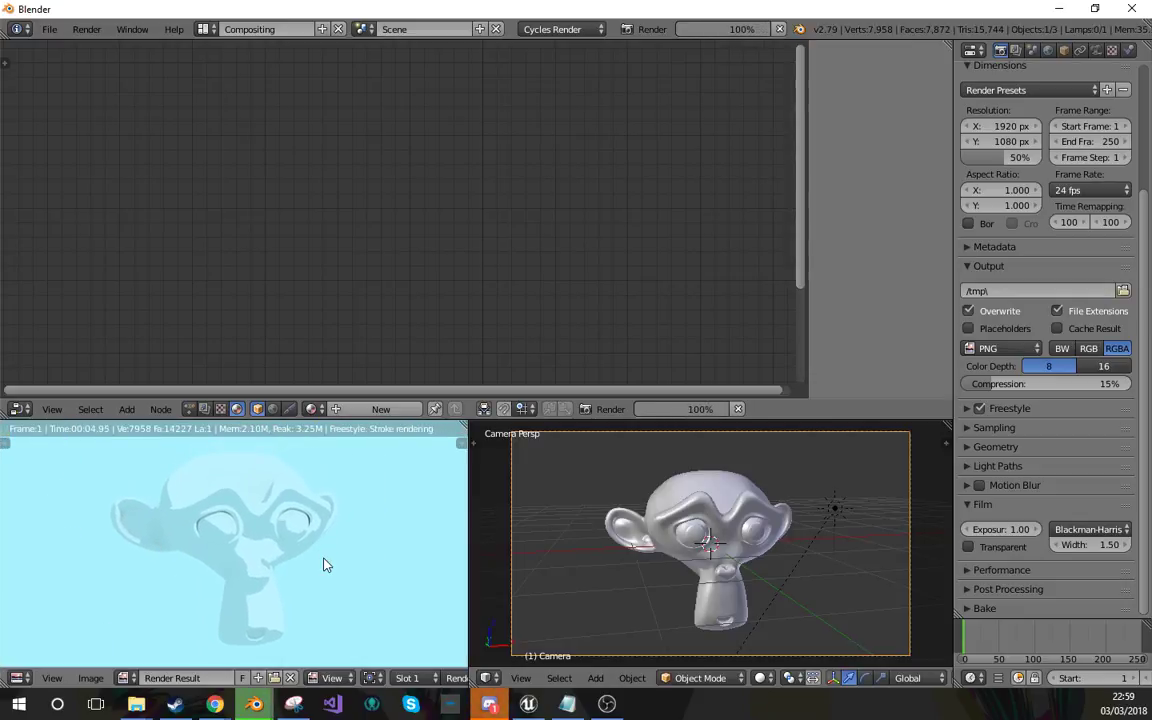
scroll(197, 545, "up", 6)
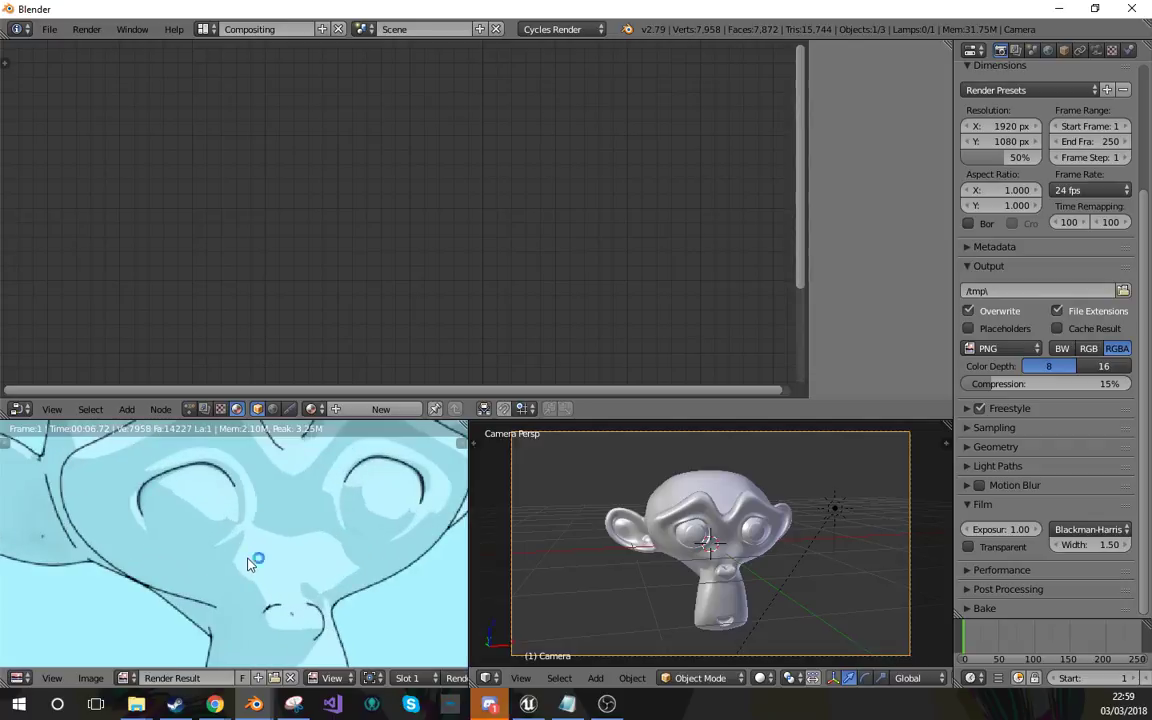
middle_click_drag(264, 538, 341, 561)
scroll(239, 563, "up", 1)
middle_click_drag(166, 537, 227, 559)
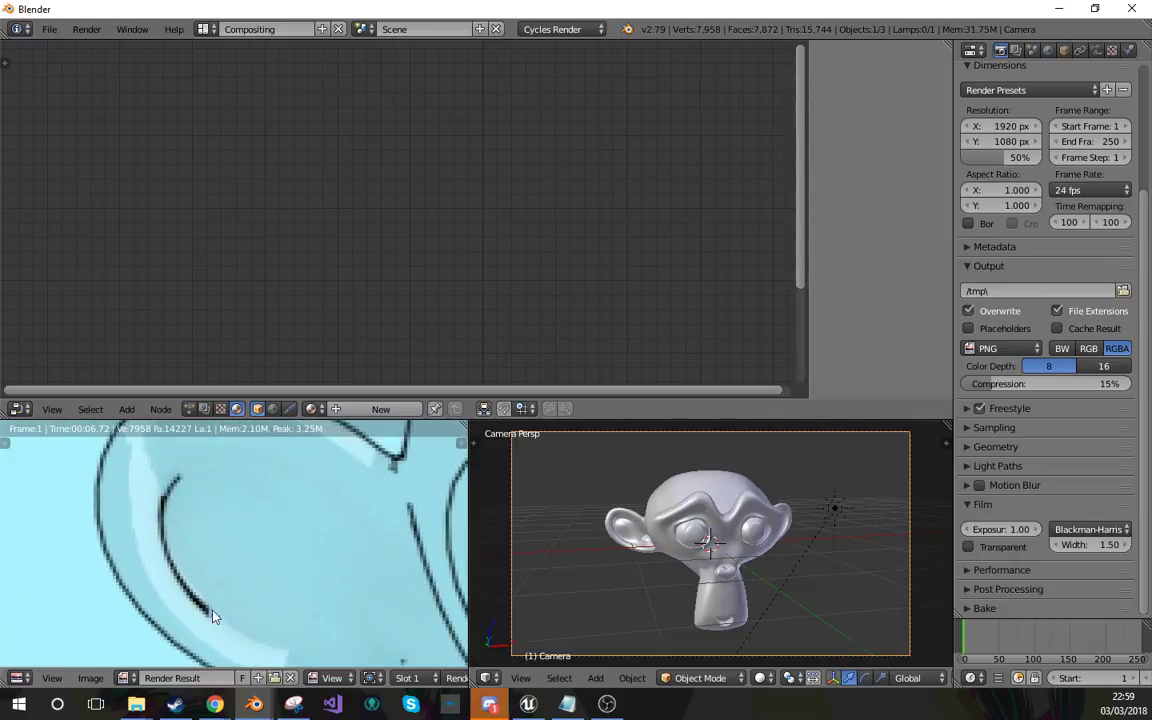
Examine the outlines around the lower face and mouth in the rendered image.
middle_click_drag(212, 614, 301, 555)
scroll(272, 555, "down", 4)
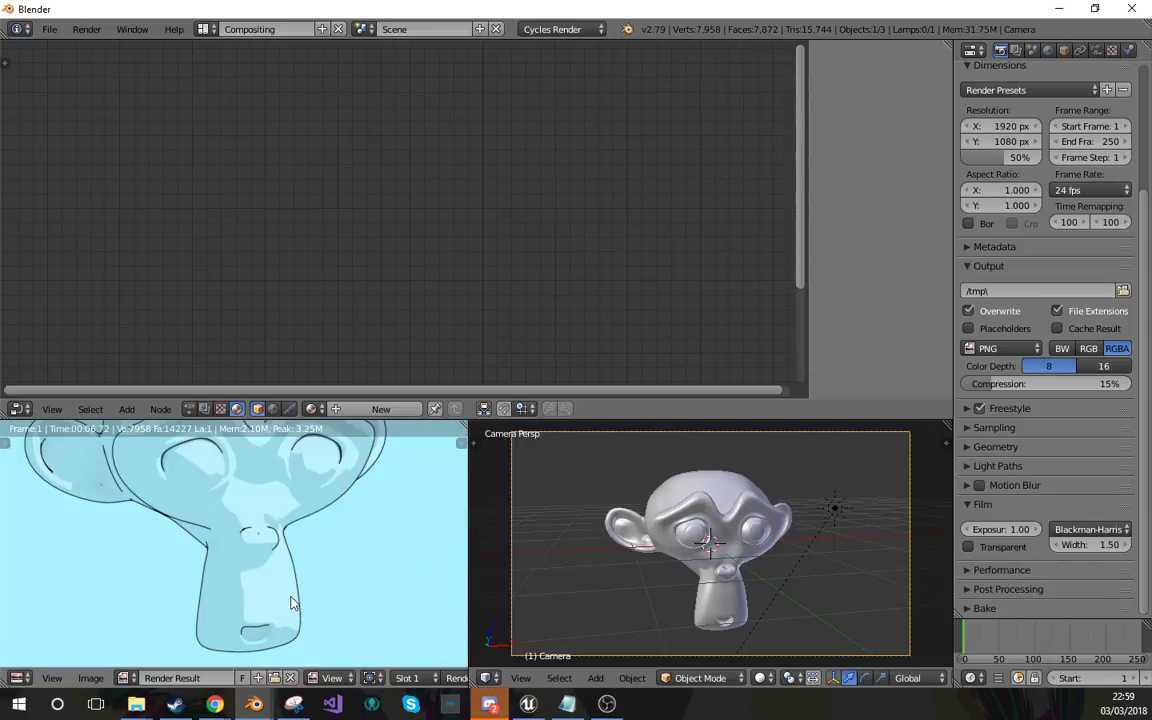
scroll(320, 600, "up", 5)
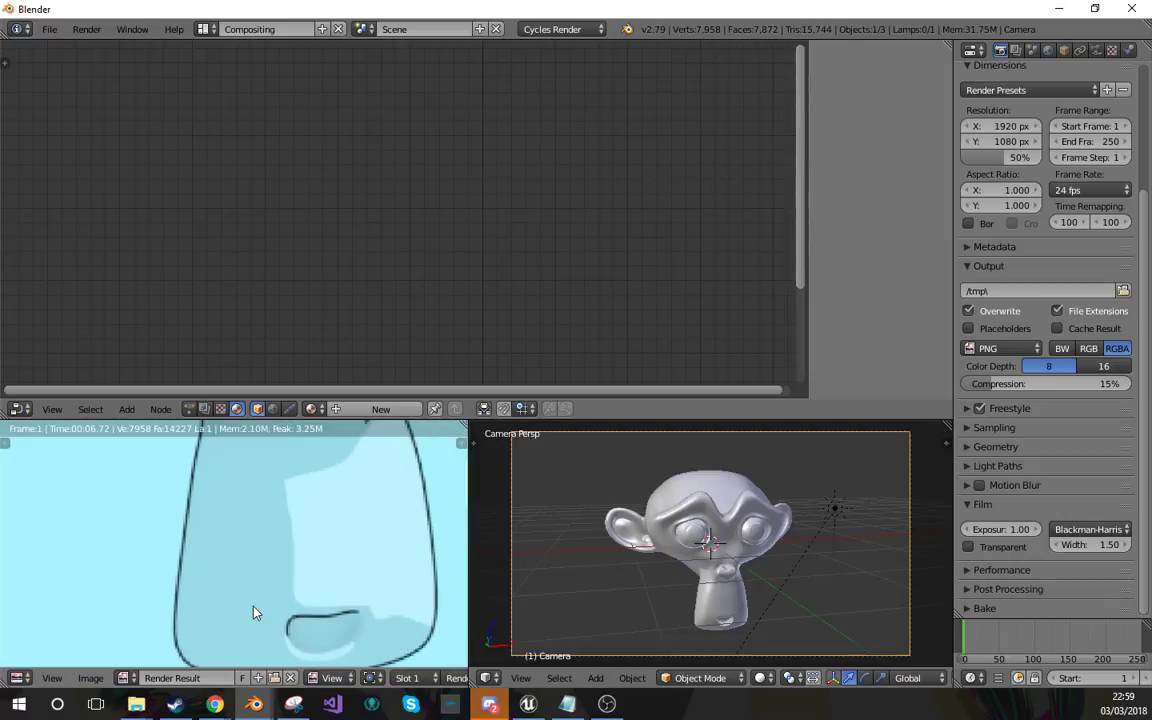
scroll(272, 602, "down", 1)
Select the monkey head and wire the Fresnel factor through the ColorRamp into the Mix Shader's Fac input.
right_click(693, 551)
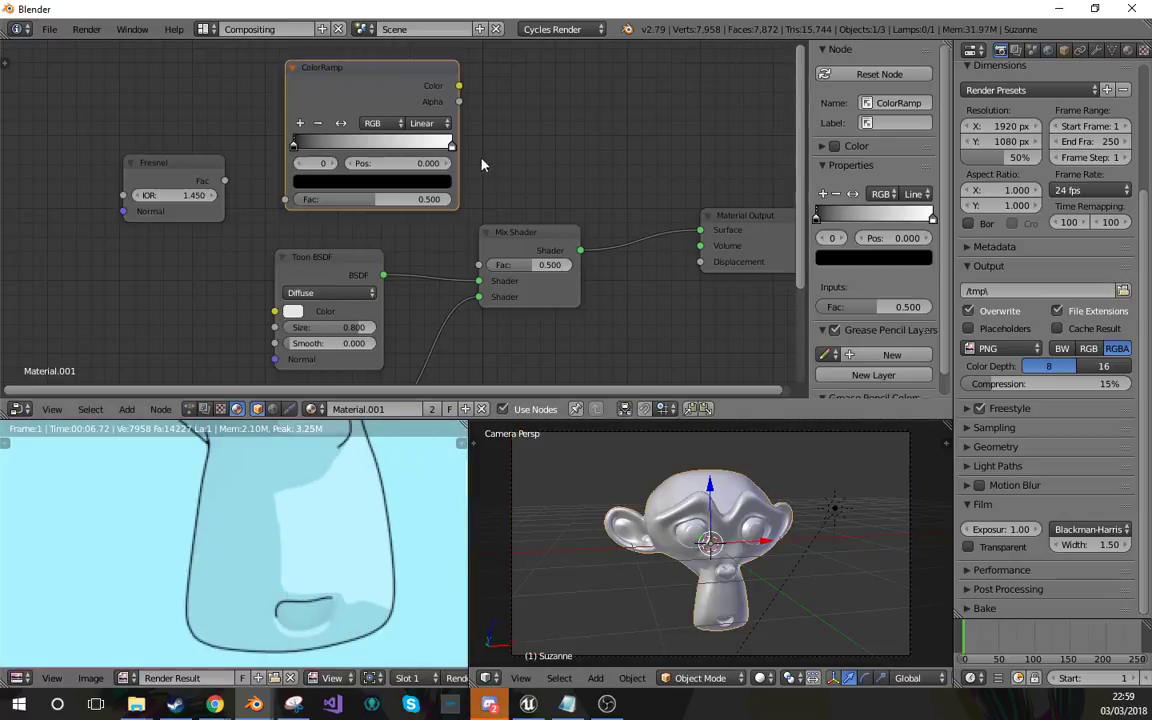
left_click_drag(459, 86, 479, 265)
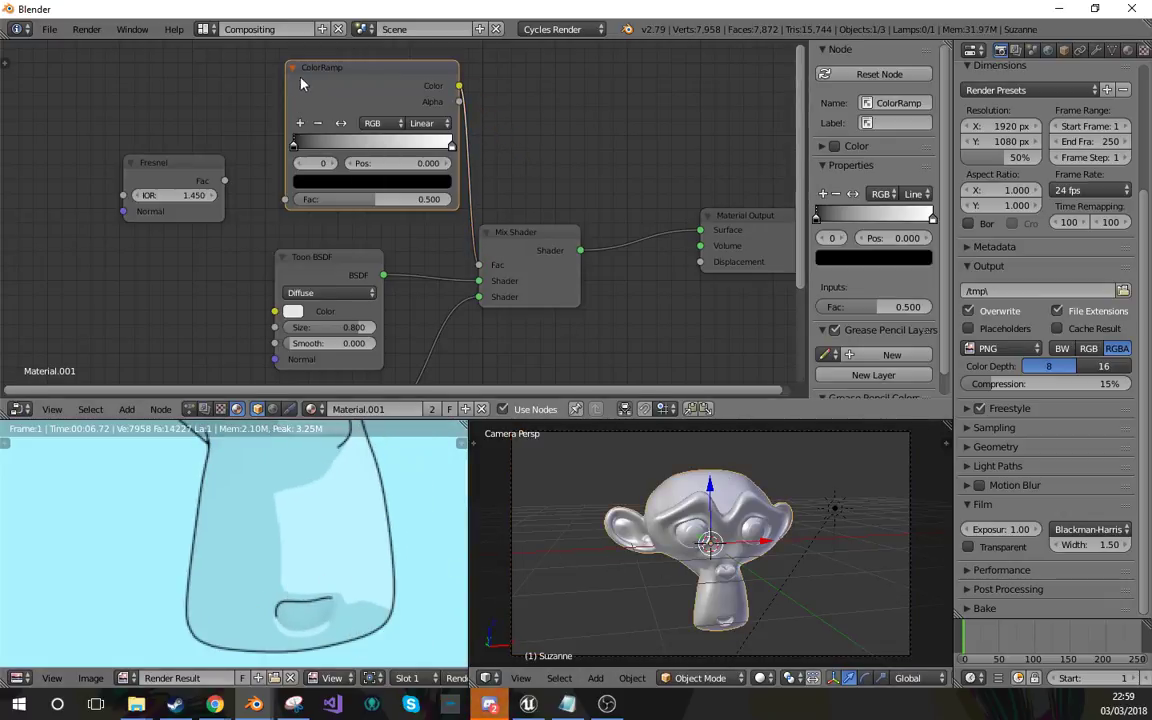
left_click_drag(301, 84, 275, 88)
left_click_drag(226, 182, 256, 207)
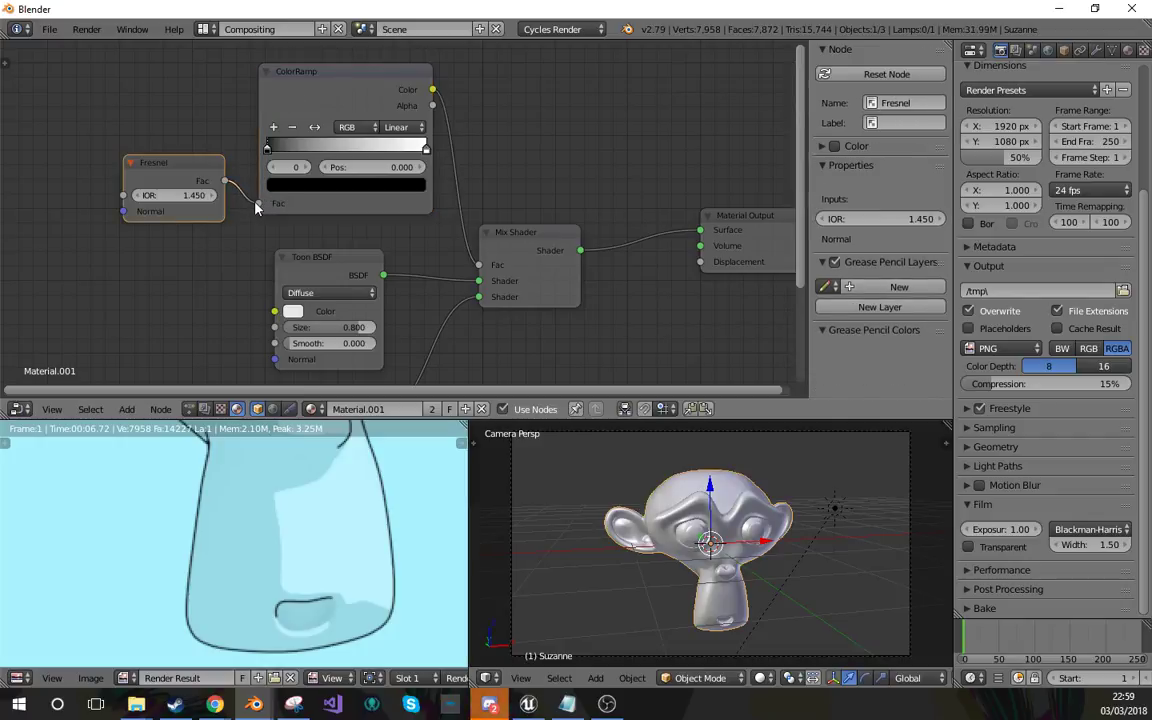
Set the second Toon BSDF's colour to black and show the monkey head in rendered preview.
middle_click_drag(673, 495, 760, 533)
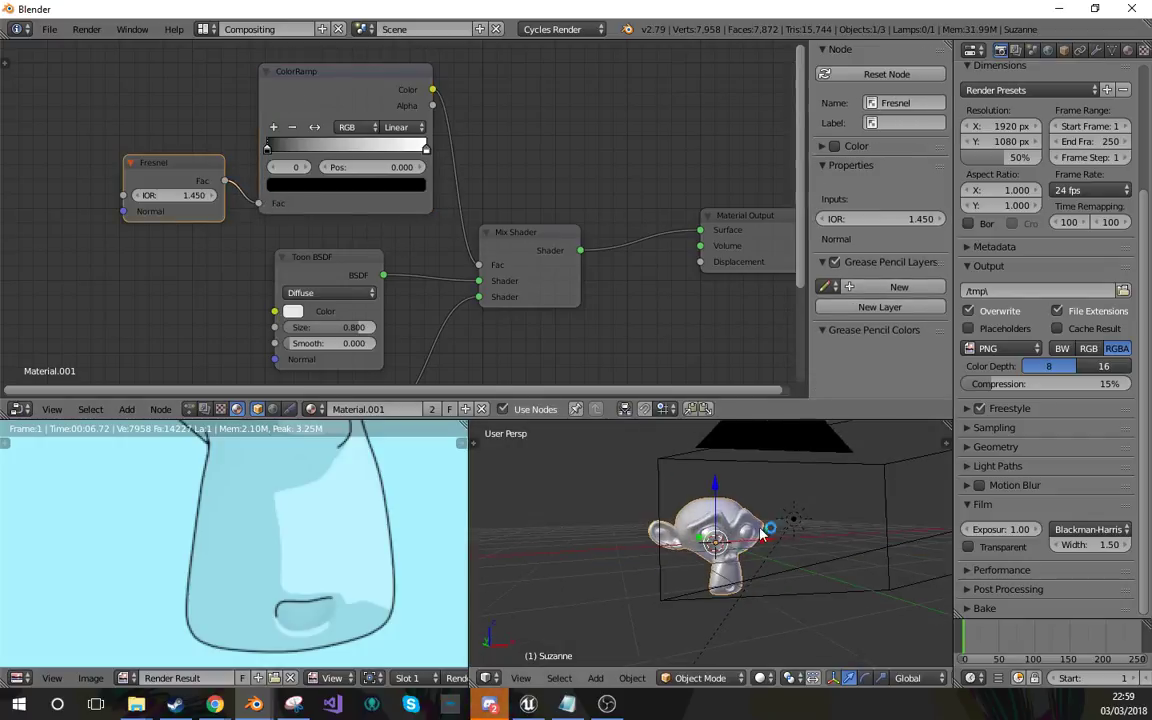
scroll(715, 540, "up", 4)
key("shift+z")
key("z")
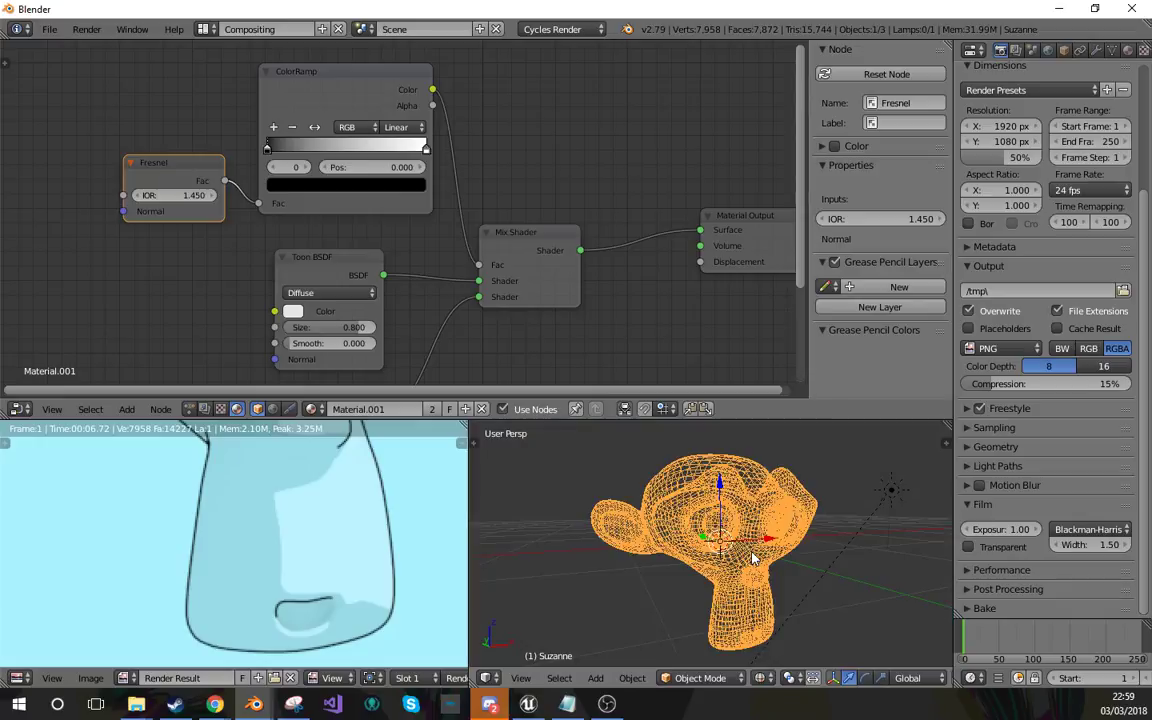
key("z")
middle_click_drag(493, 254, 471, 243)
middle_click_drag(471, 298, 471, 186)
left_click(275, 329)
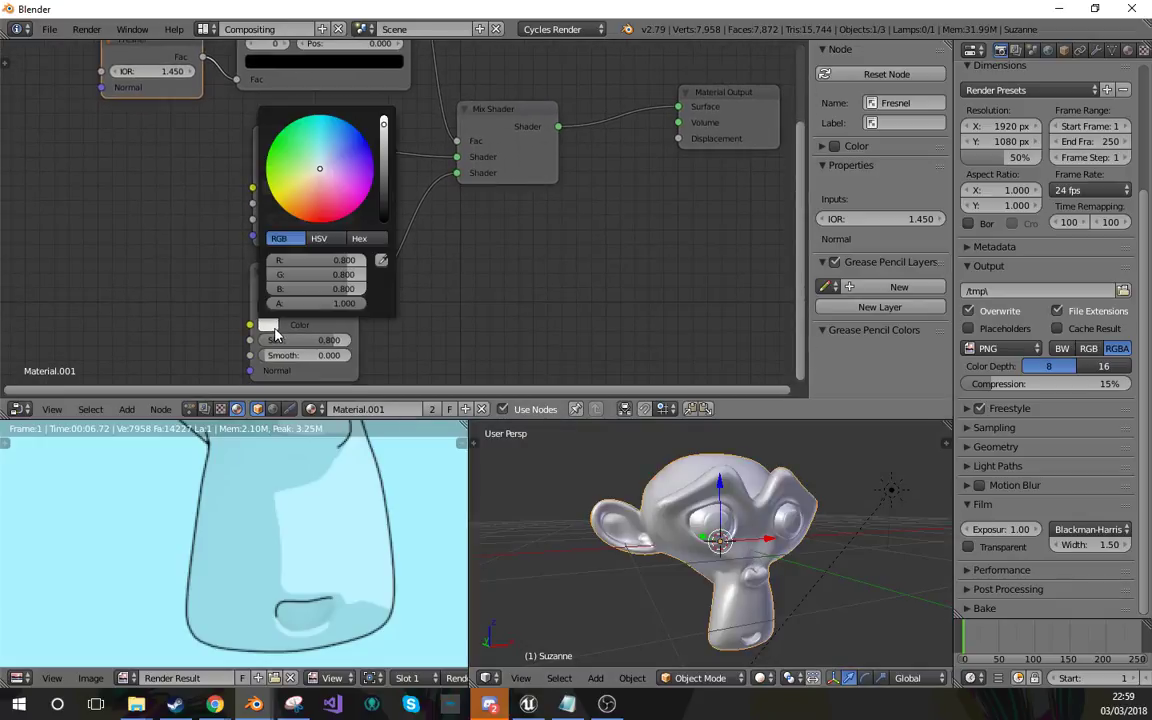
left_click_drag(381, 165, 383, 218)
key("shift+z")
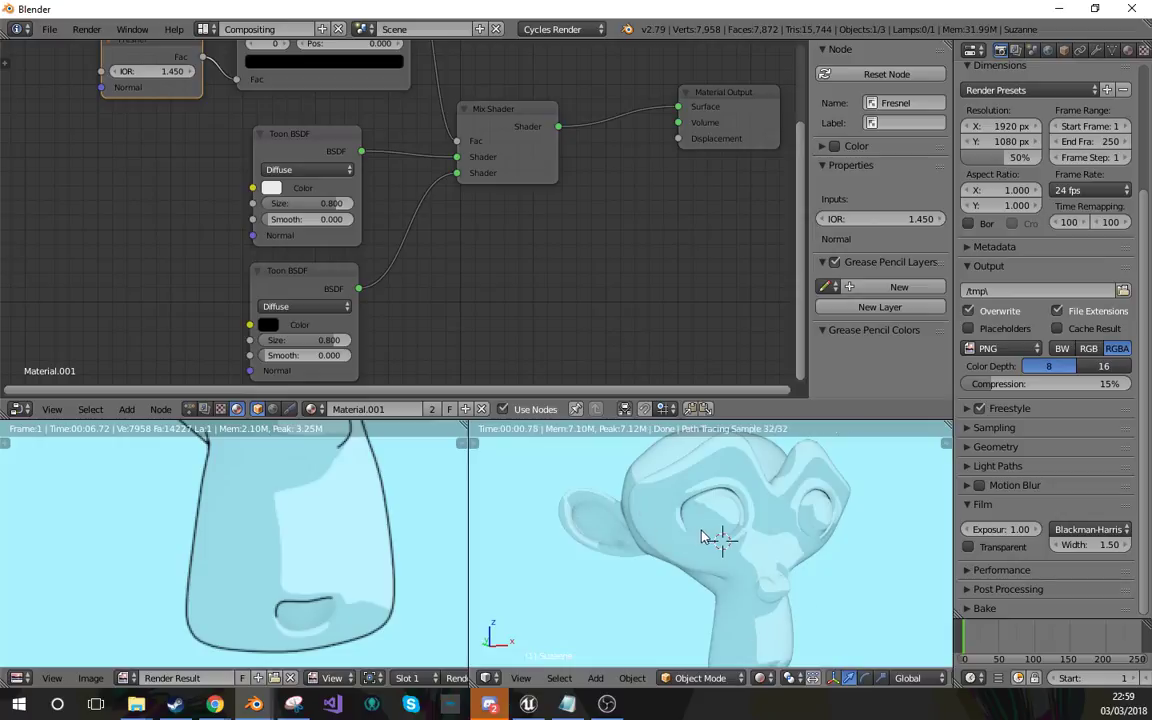
Preview the Fresnel node's output alone on the monkey head, then restore the Mix Shader as the material output.
scroll(496, 221, "up", 3, "shift")
left_click(150, 105, "ctrl+shift")
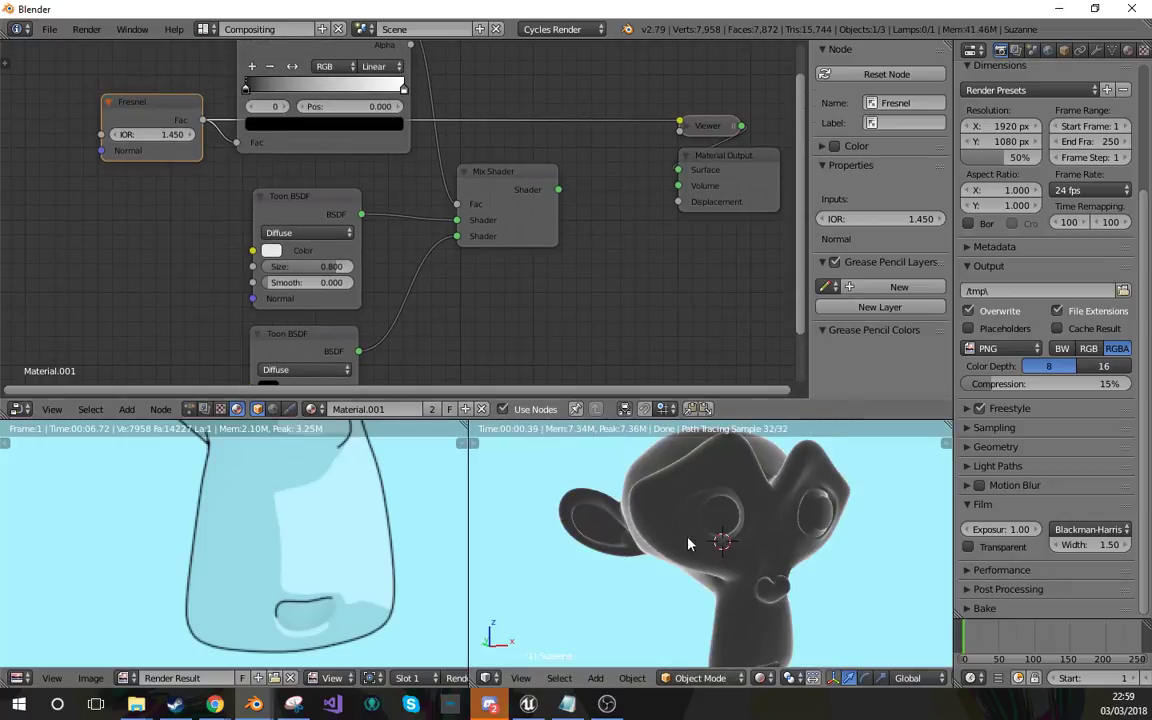
middle_click_drag(688, 544, 785, 490)
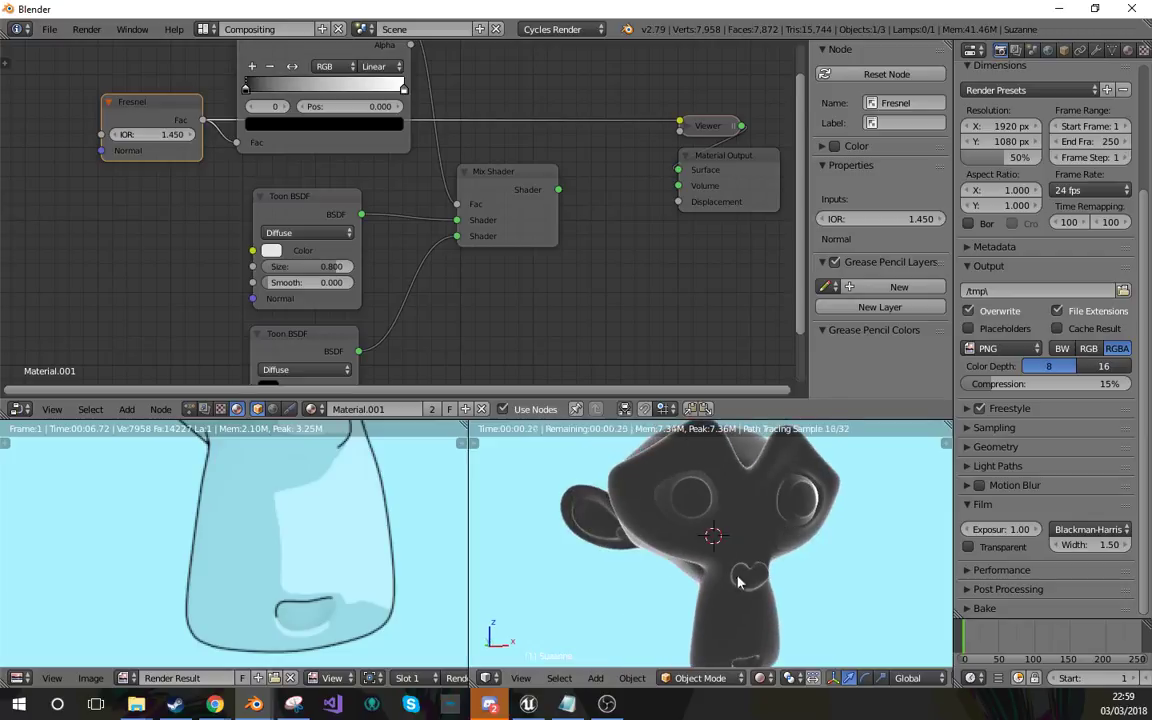
left_click(516, 206, "ctrl+shift")
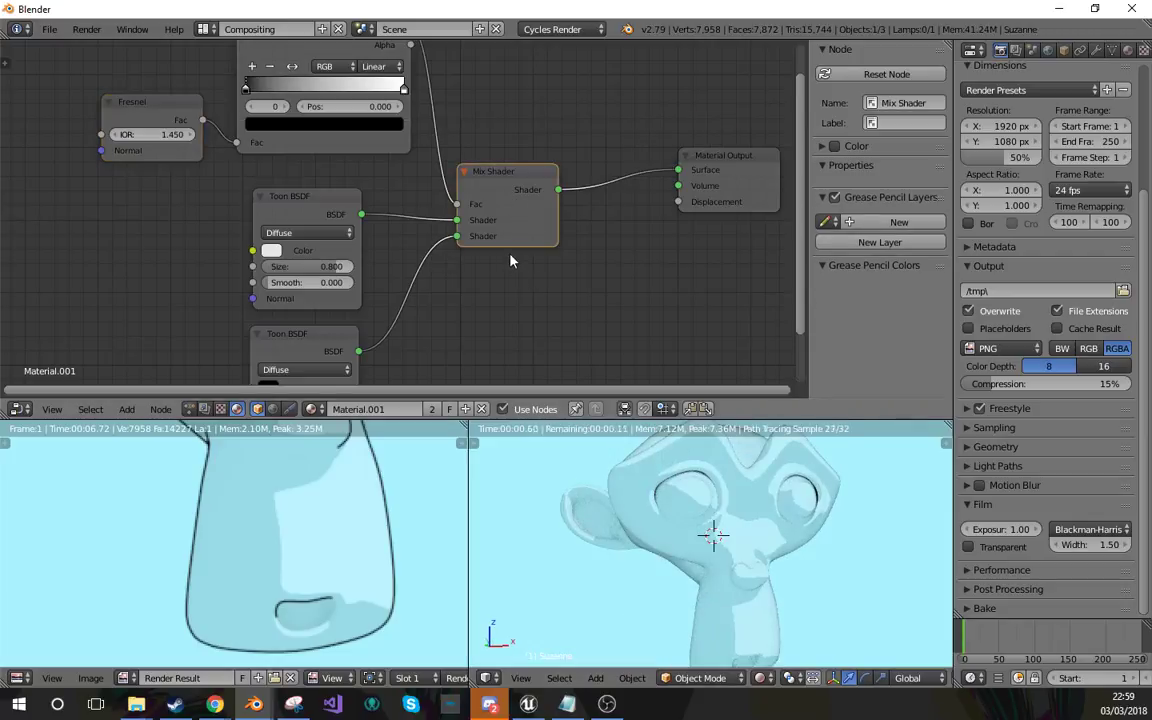
Set the ColorRamp interpolation to Constant and move its white stop to position 0.159.
middle_click_drag(469, 219, 478, 242)
left_click(389, 89)
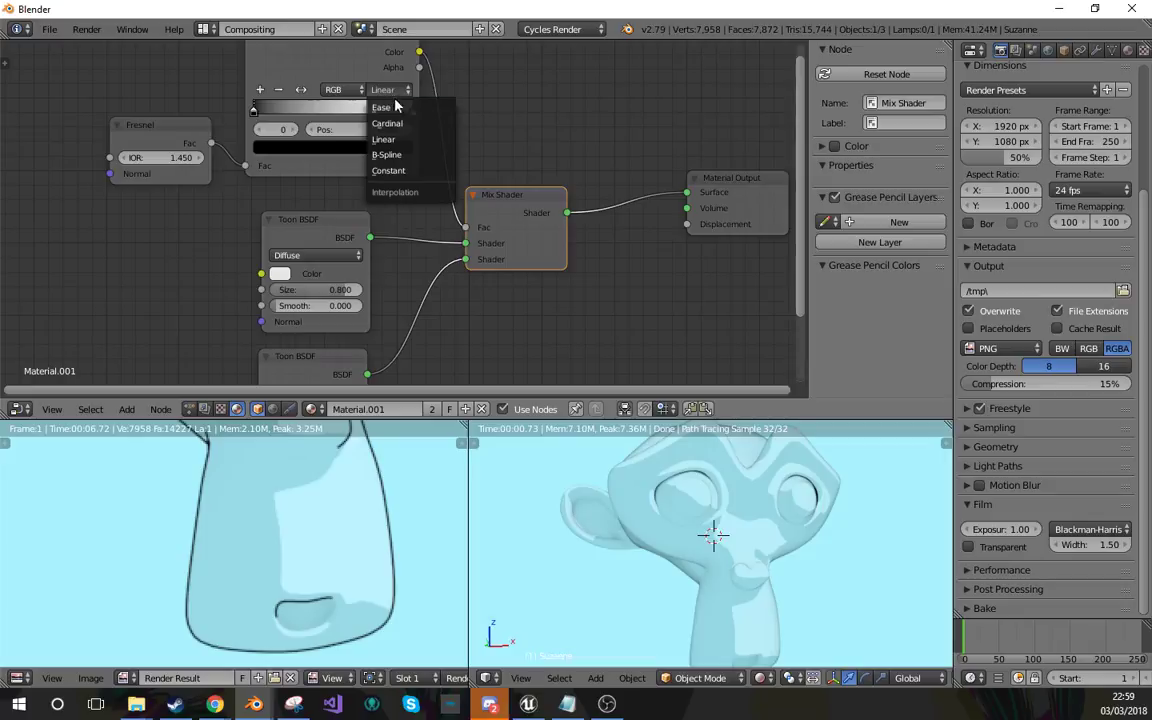
left_click(408, 172)
left_click_drag(407, 112, 310, 108)
mouse_move(636, 424)
middle_mouse_down()
mouse_move(650, 480)
mouse_move(632, 553)
middle_mouse_up()
middle_click_drag(698, 577, 677, 512)
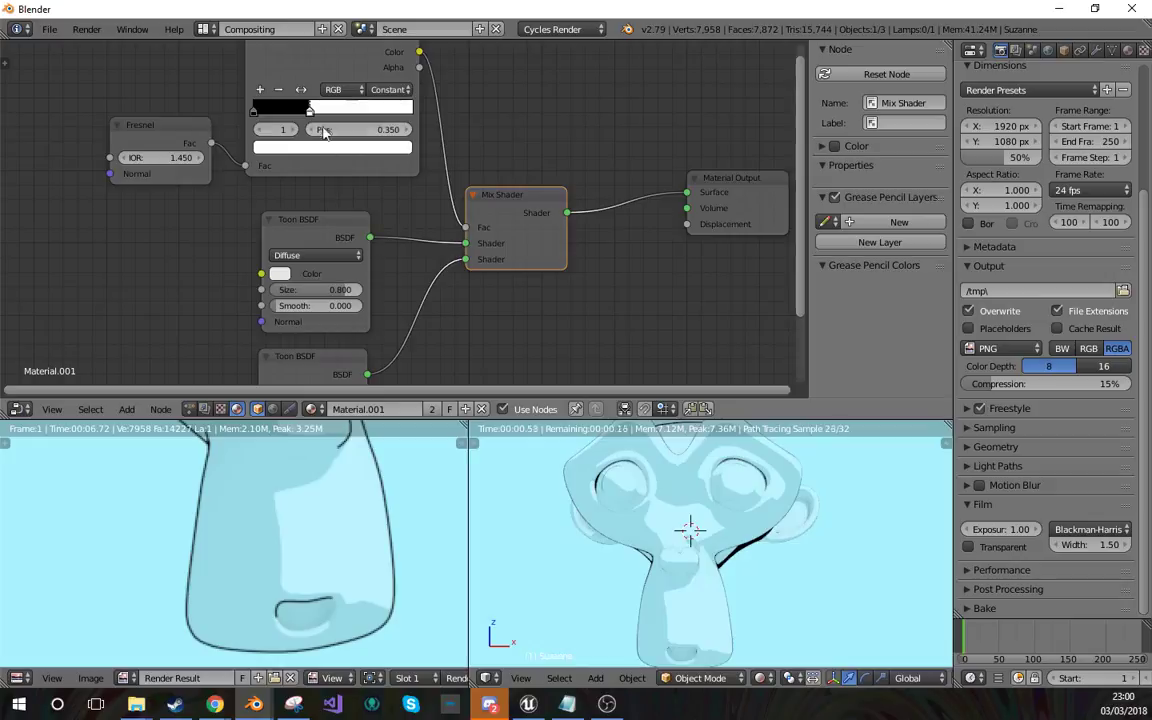
left_click_drag(310, 110, 279, 110)
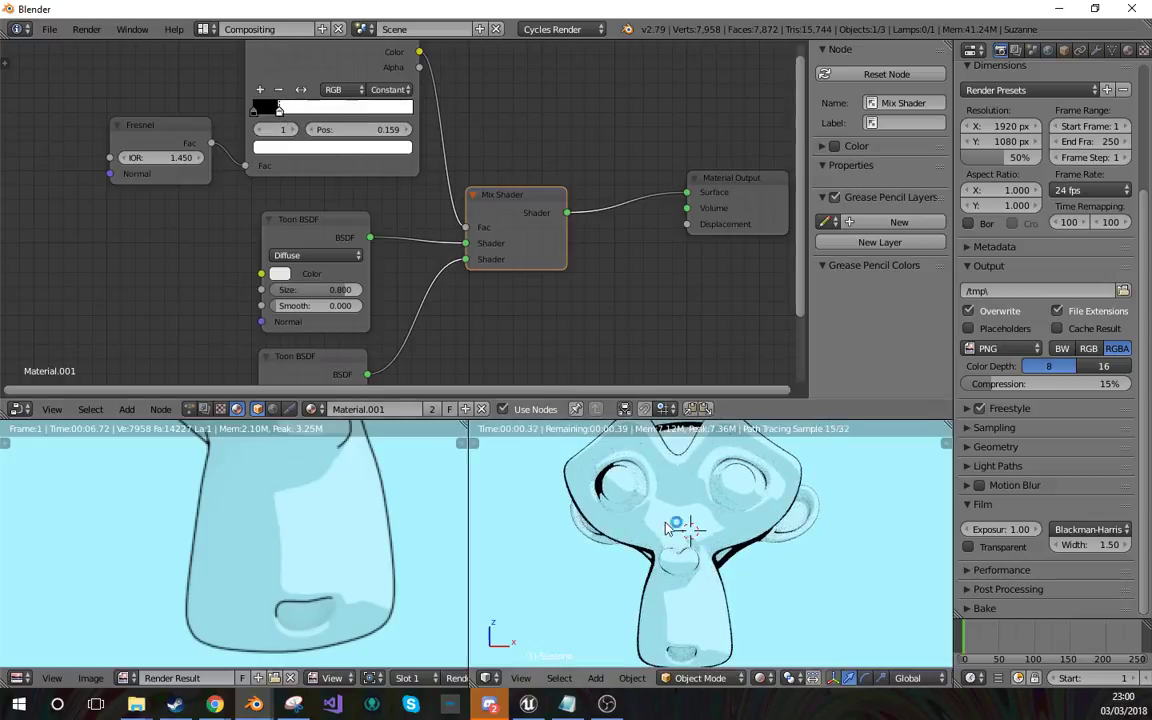
mouse_move(681, 535)
middle_mouse_down()
mouse_move(733, 541)
mouse_move(540, 456)
middle_mouse_up()
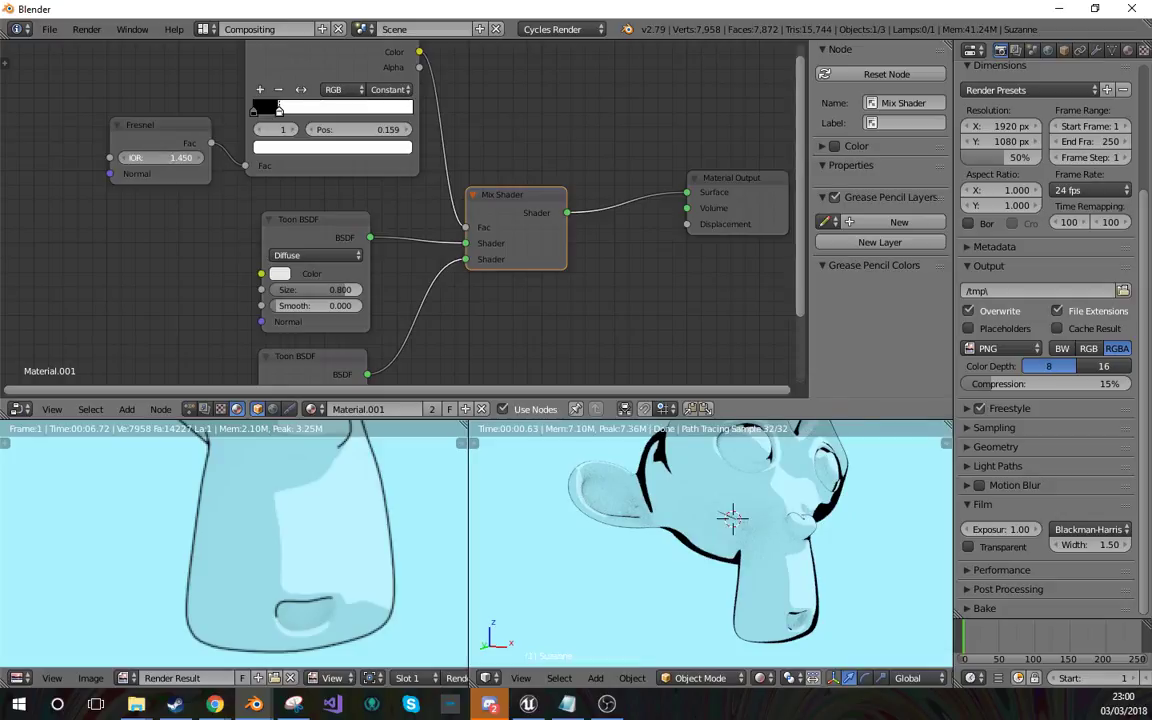
Set the Fresnel IOR to 1.050, check the node's output alone and reconnect the Mix Shader to the material output.
mouse_move(158, 158)
left_mouse_down()
mouse_move(134, 158)
mouse_move(154, 157)
left_mouse_up()
left_click(160, 142, "ctrl+shift")
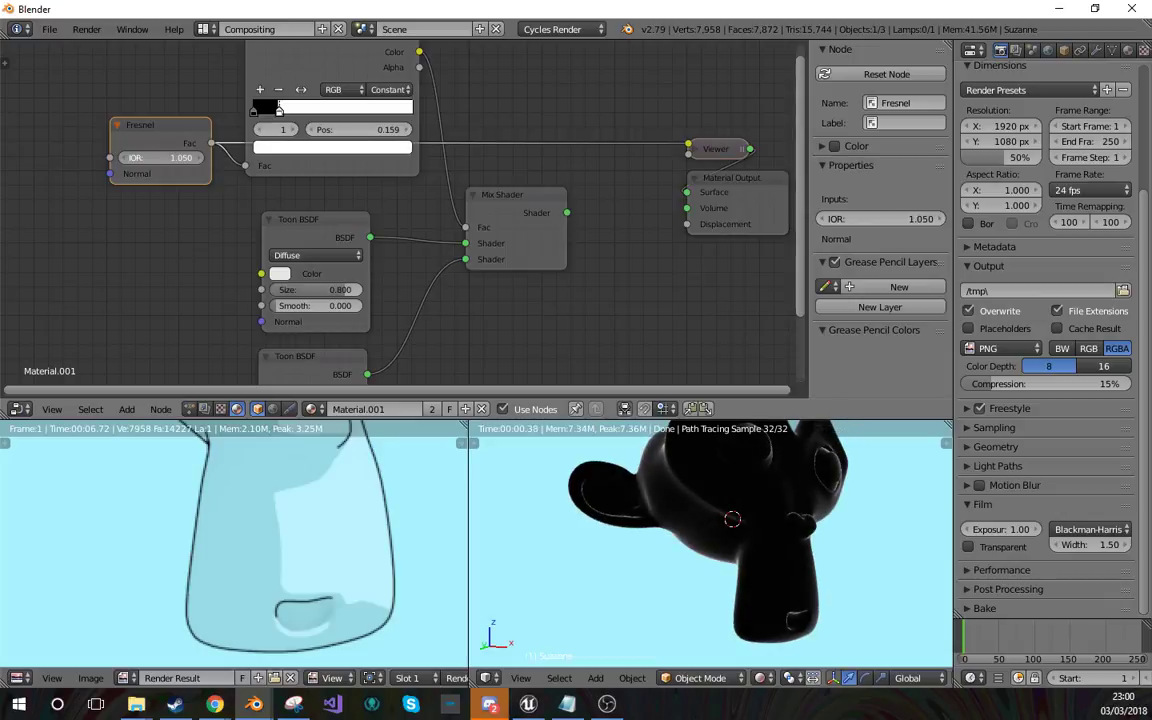
left_click(545, 249, "ctrl+shift")
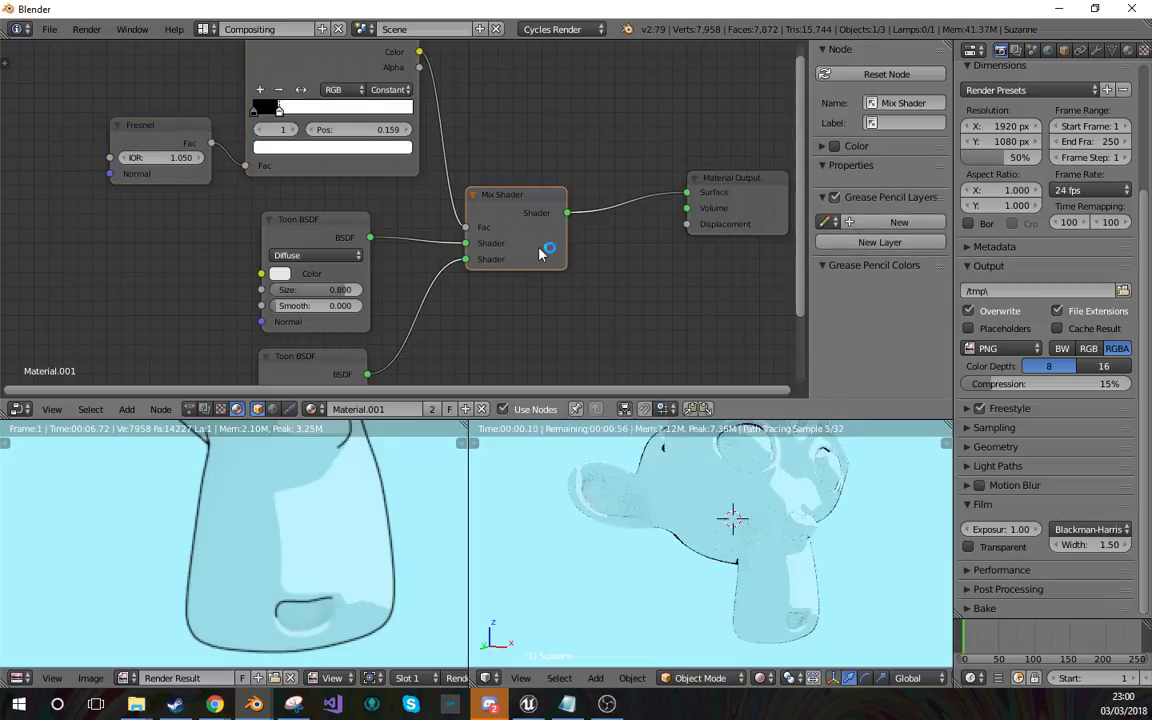
middle_click_drag(761, 588, 652, 601)
Move the ColorRamp's white stop to position 0.041 and check the outlines from several angles.
left_click_drag(287, 121, 266, 115)
middle_click_drag(672, 532, 802, 507)
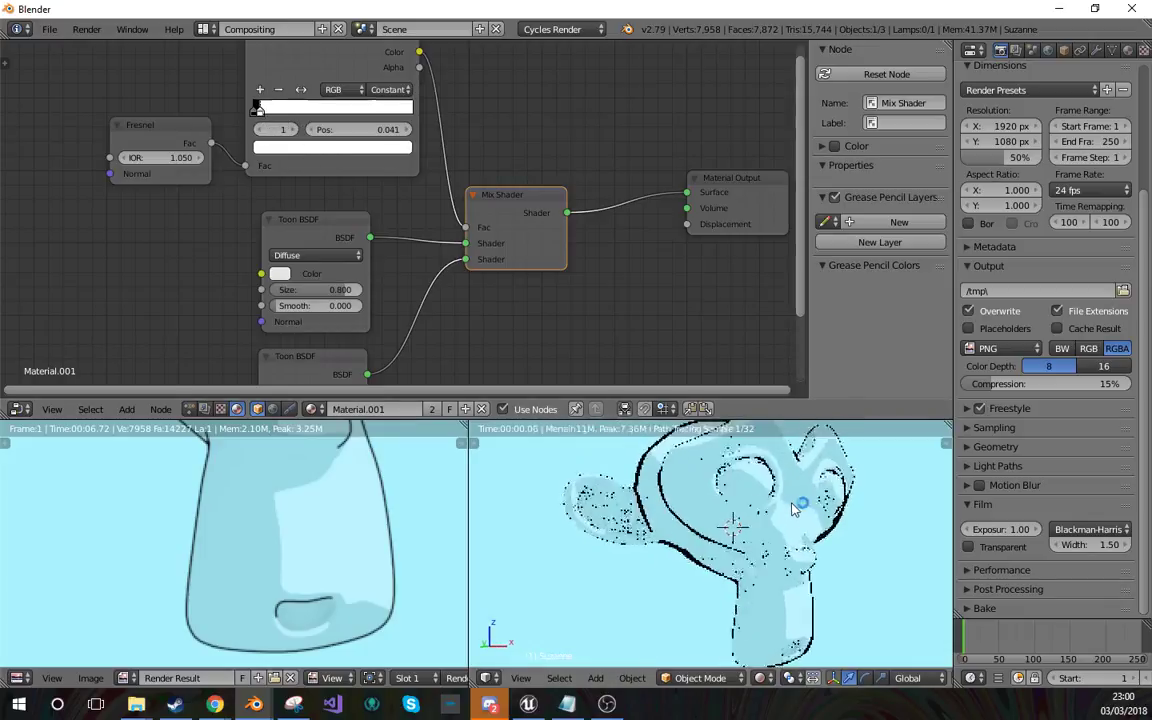
scroll(805, 512, "down", 3)
middle_click_drag(840, 575, 742, 592)
scroll(764, 576, "up", 5)
middle_click_drag(765, 548, 755, 575)
scroll(784, 558, "down", 6)
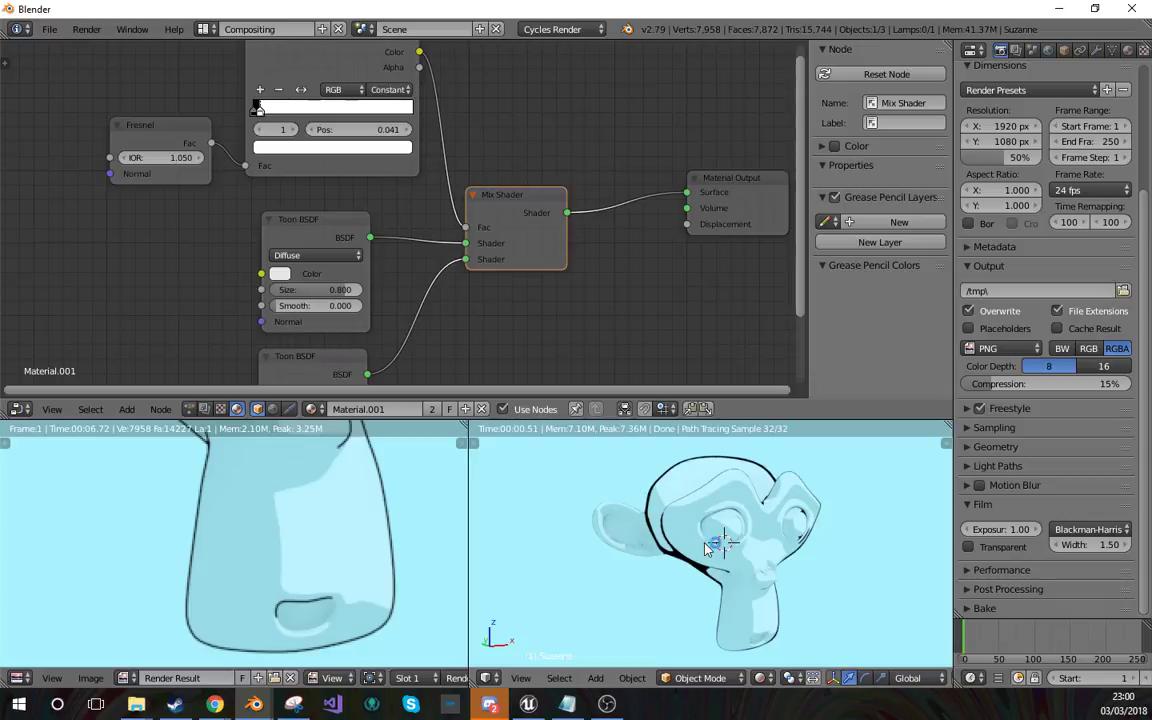
Examine the monkey head's shader outlines up close, comparing the rendered preview with the solid and wireframe display.
scroll(706, 548, "up", 8)
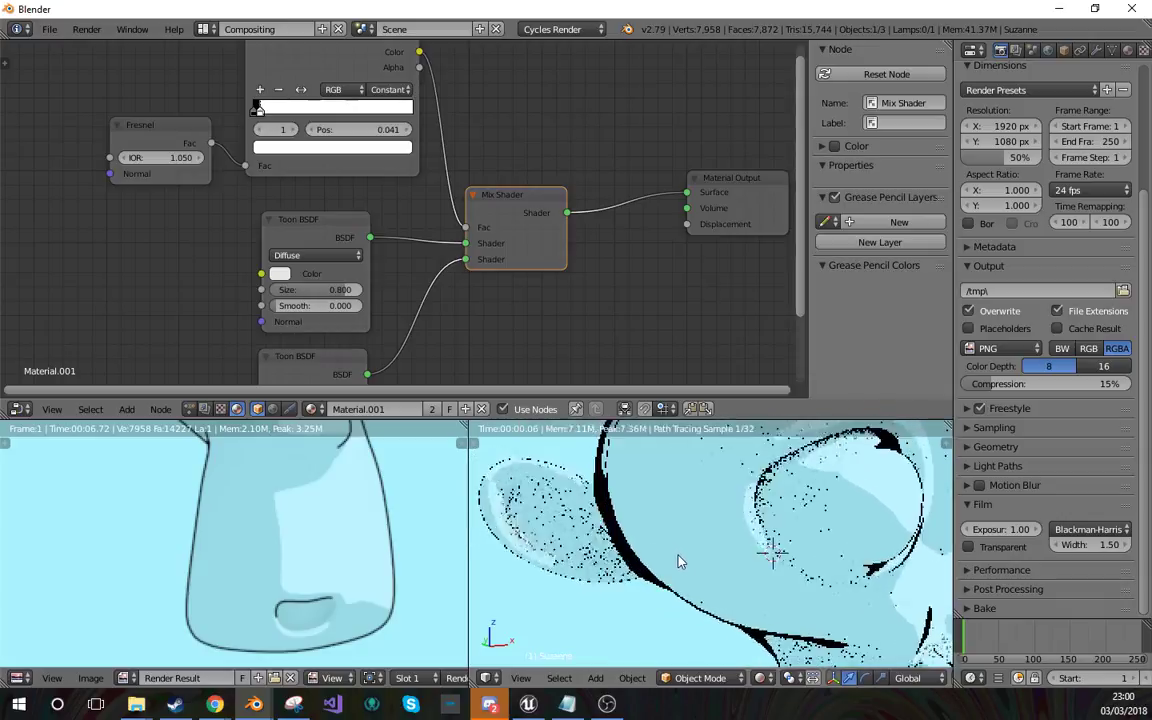
scroll(678, 561, "up", 4)
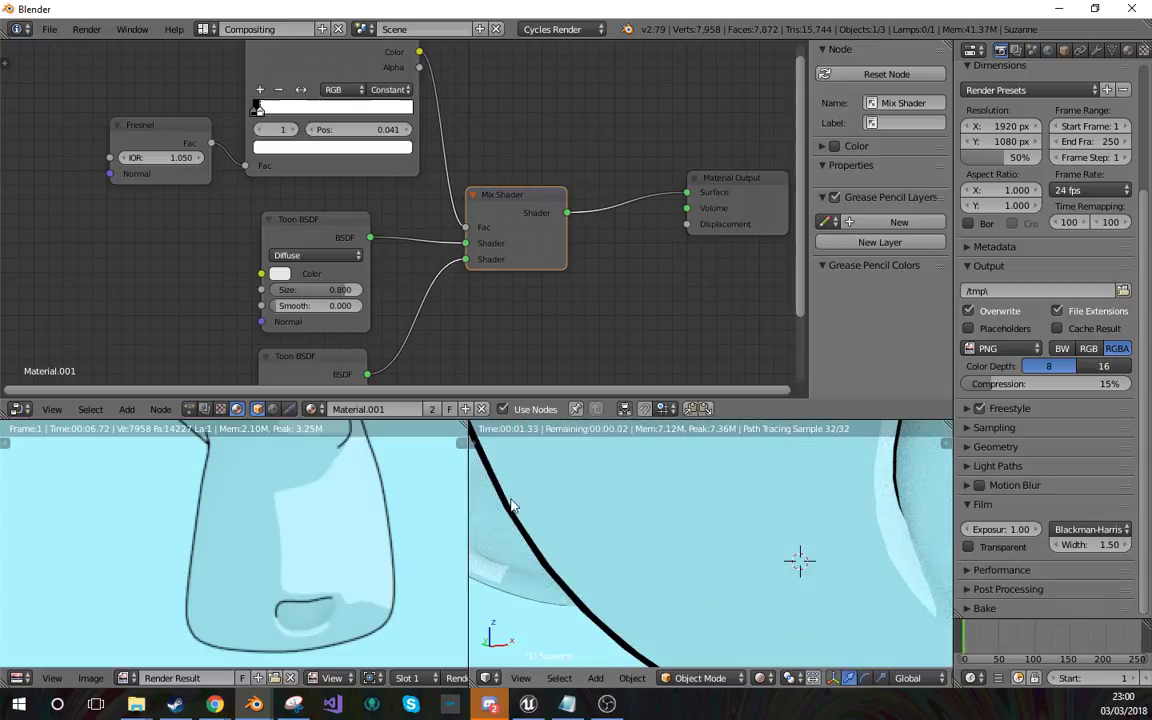
key("z")
key("z")
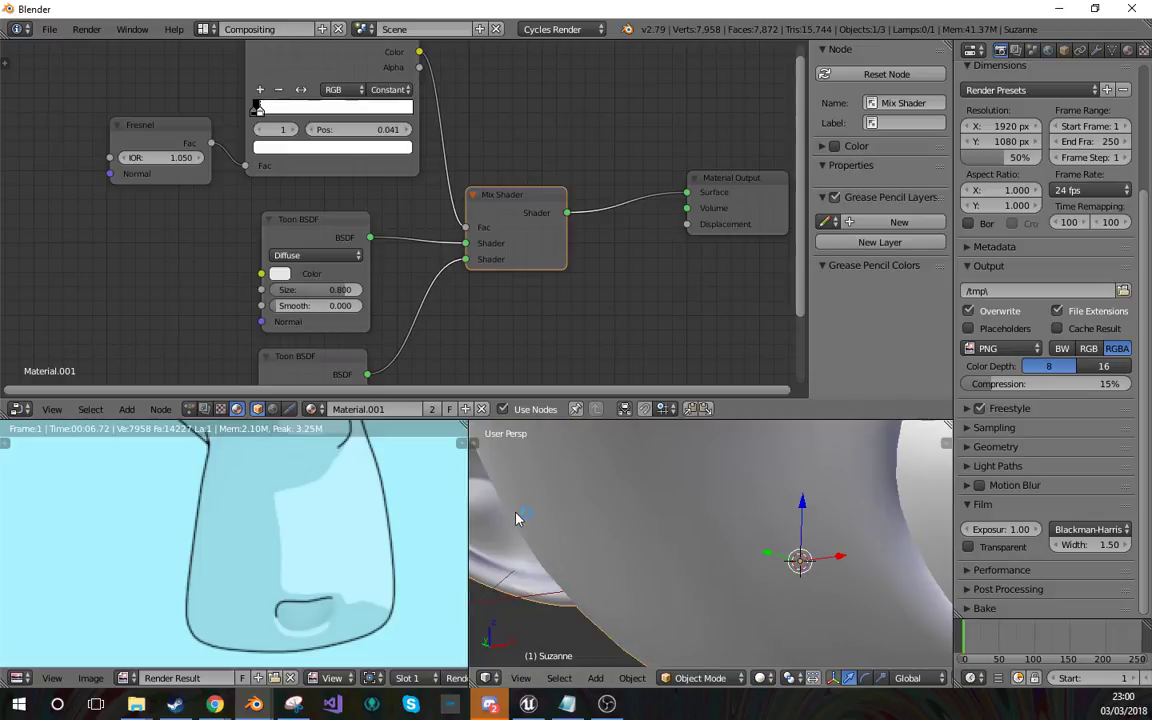
scroll(516, 518, "down", 4)
key("shift+z")
key("z")
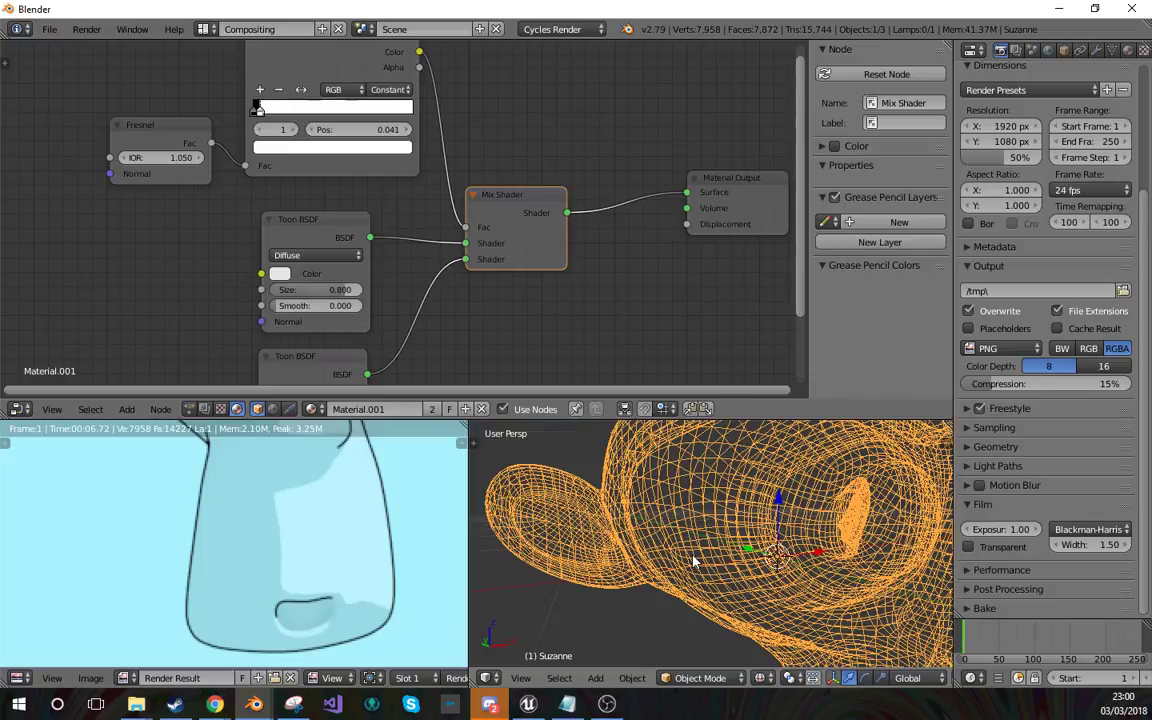
key("z")
key("shift+z")
scroll(896, 447, "down", 6)
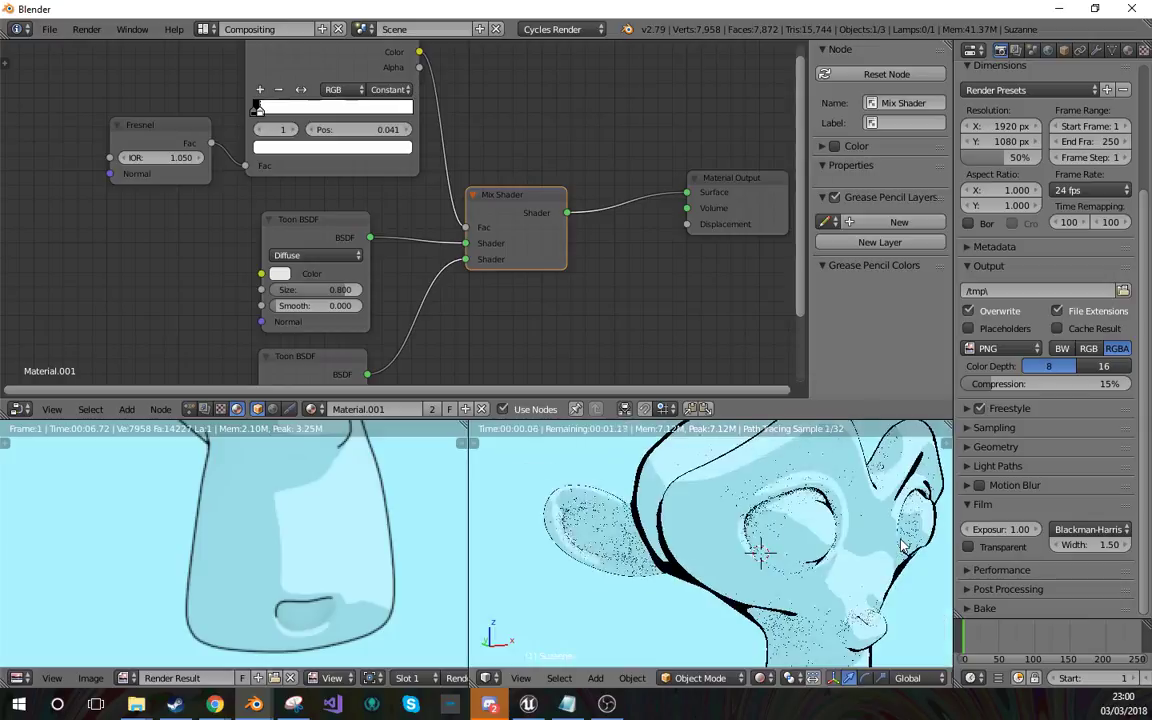
middle_click_drag(797, 586, 700, 537)
key("z")
key("shift+z")
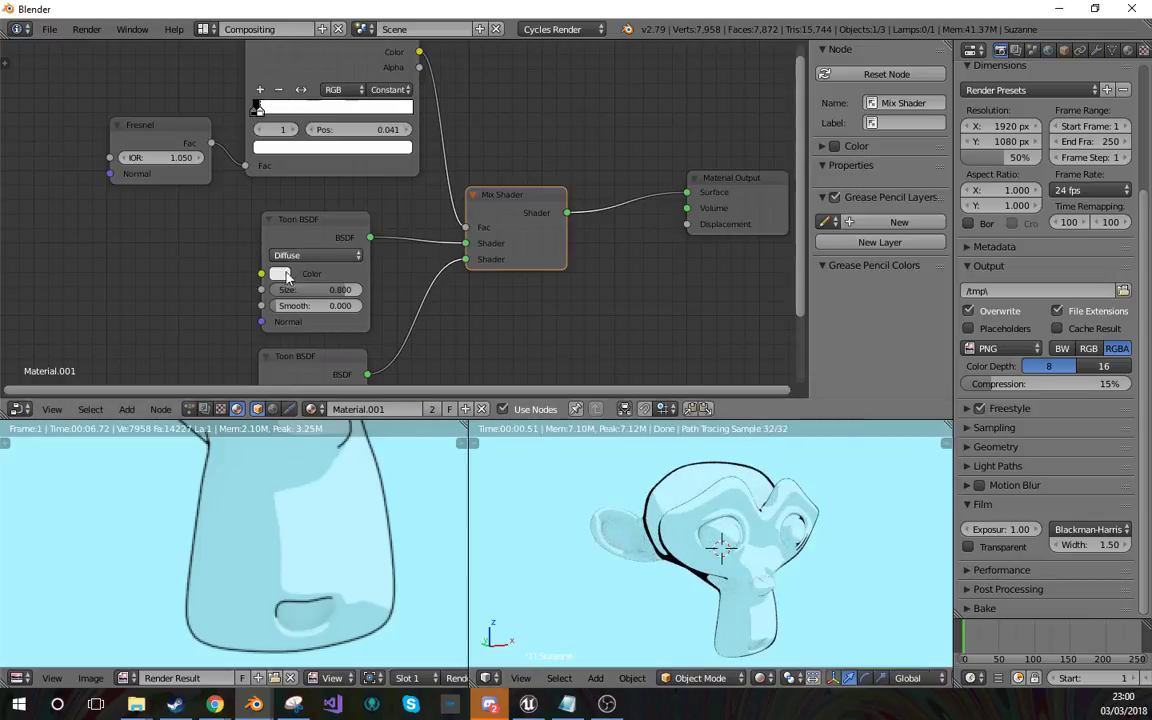
Set the first Toon BSDF's colour to red (R 0.800, G 0.000, B 0.004).
left_click(280, 273)
left_click_drag(335, 149, 335, 172)
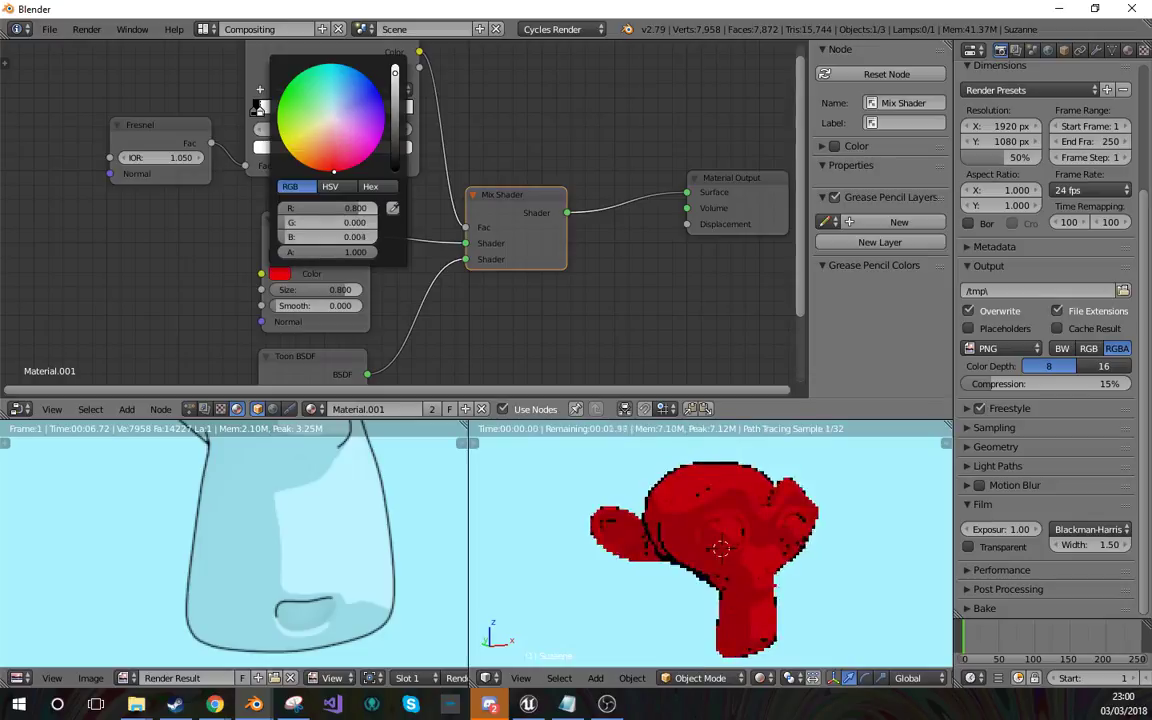
mouse_move(760, 510)
middle_mouse_down()
mouse_move(682, 512)
mouse_move(765, 532)
middle_mouse_up()
Select the Sun lamp, rotate it freely to change the light direction and check the rendered shading.
key("z")
key("z")
right_click(834, 473)
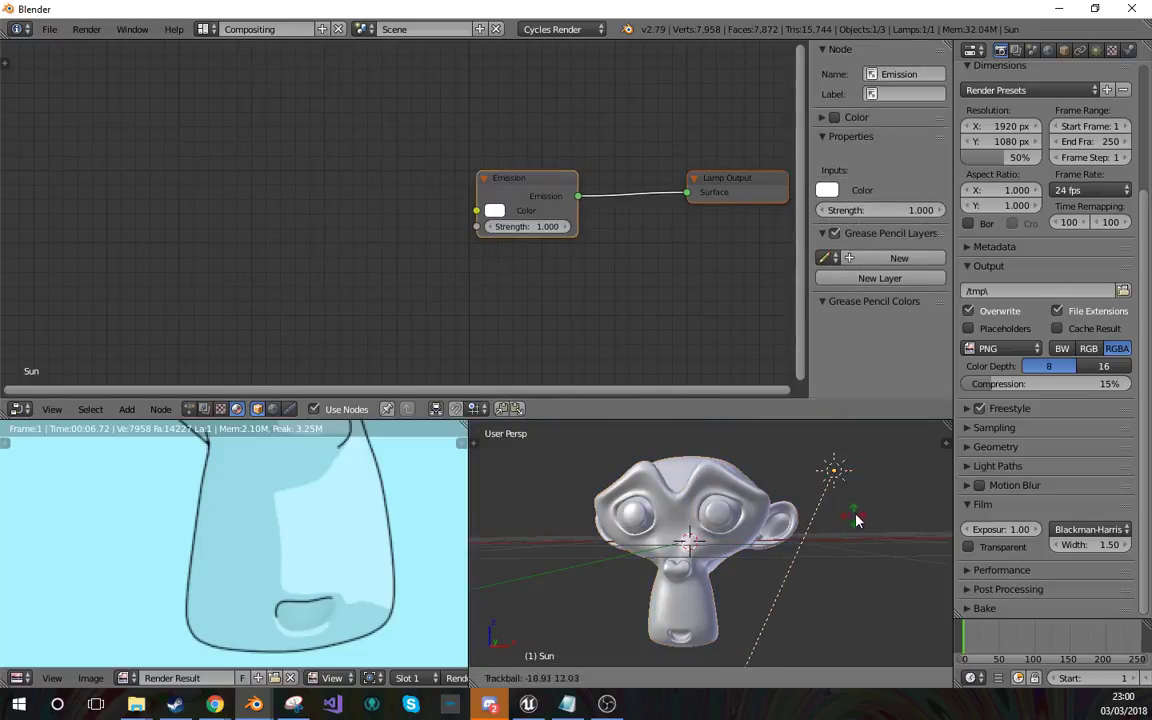
key("shift+z")
key("shift+z")
key("r")
left_click(818, 592)
key("shift+z")
mouse_move(792, 592)
middle_mouse_down()
mouse_move(733, 569)
mouse_move(733, 586)
middle_mouse_up()
Reselect the monkey head and inspect its red toon shading and black outlines in the rendered preview.
key("z")
right_click(737, 542)
key("z")
key("shift+z")
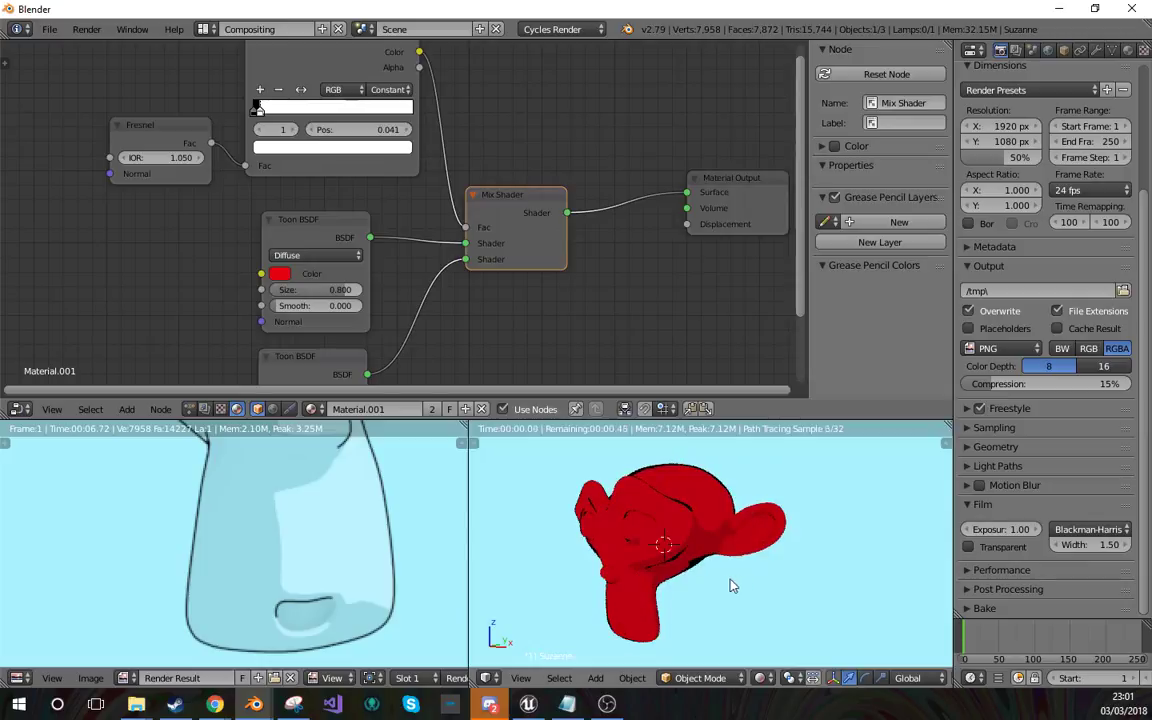
scroll(705, 573, "up", 3)
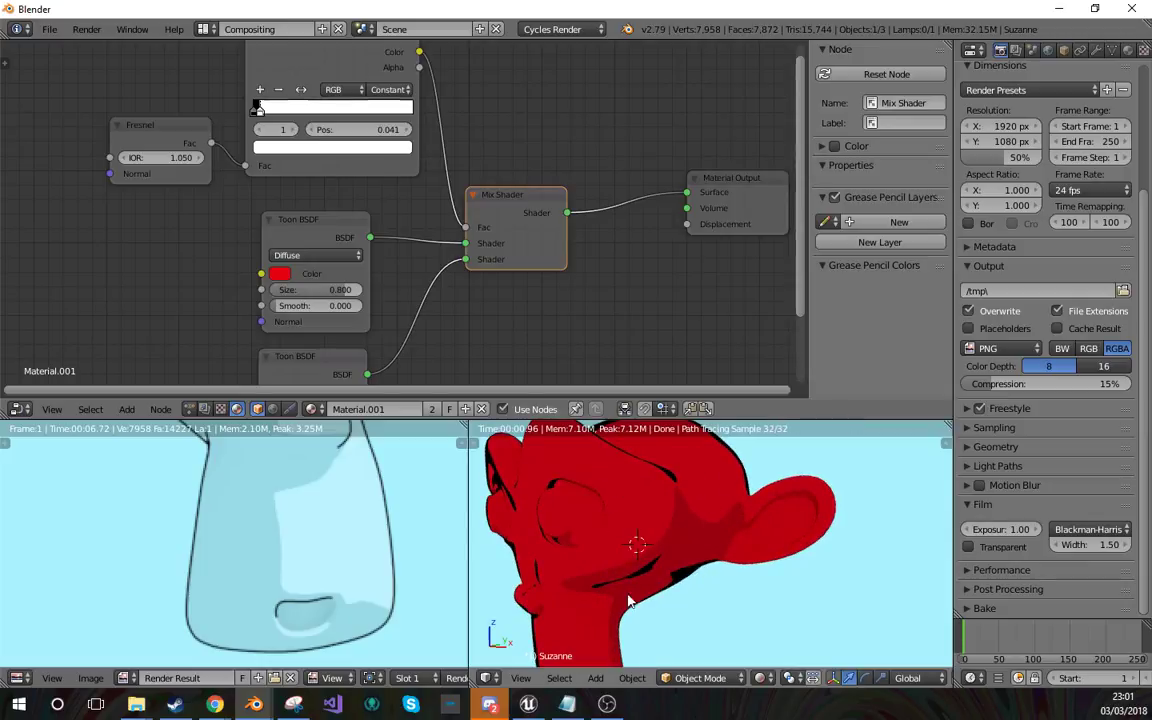
middle_click_drag(695, 537, 666, 532)
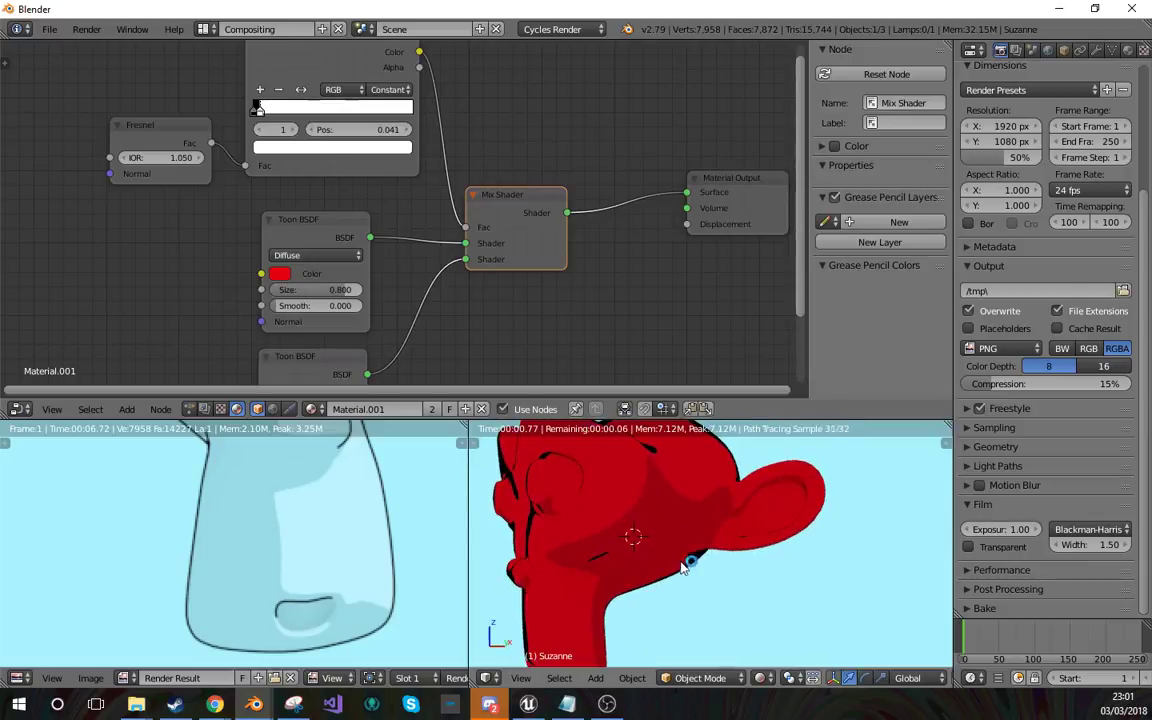
scroll(766, 581, "down", 5)
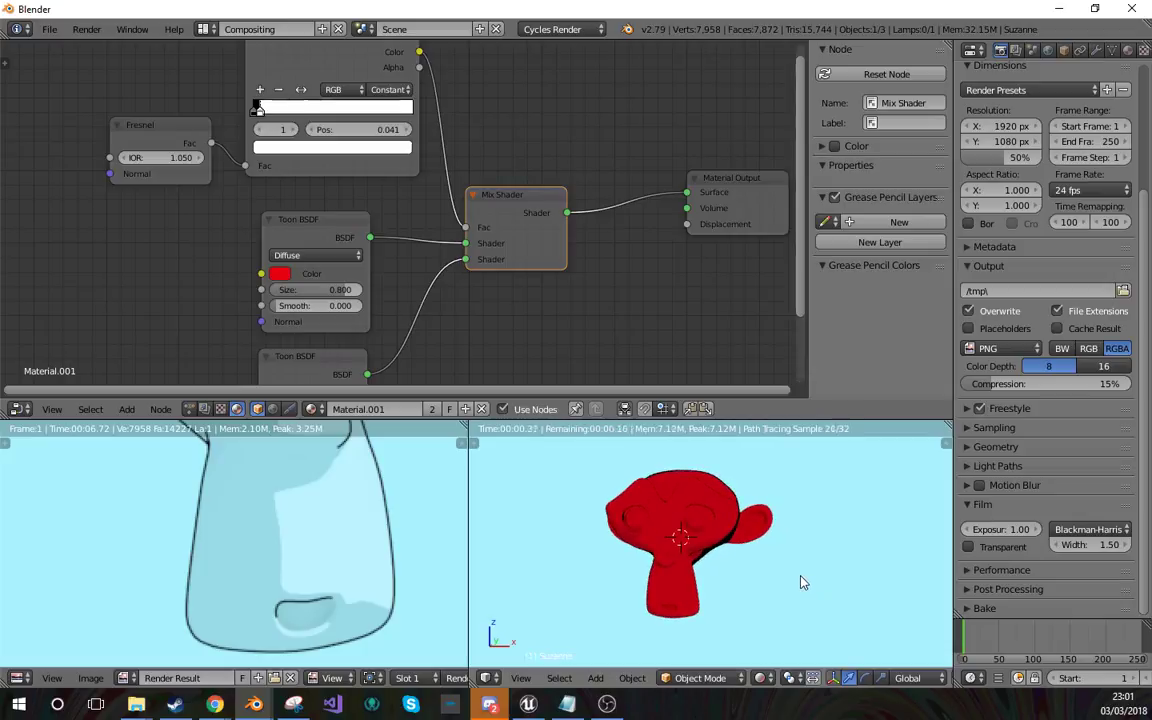
Rename the monkey head's material to "single enhanced toon".
key("z")
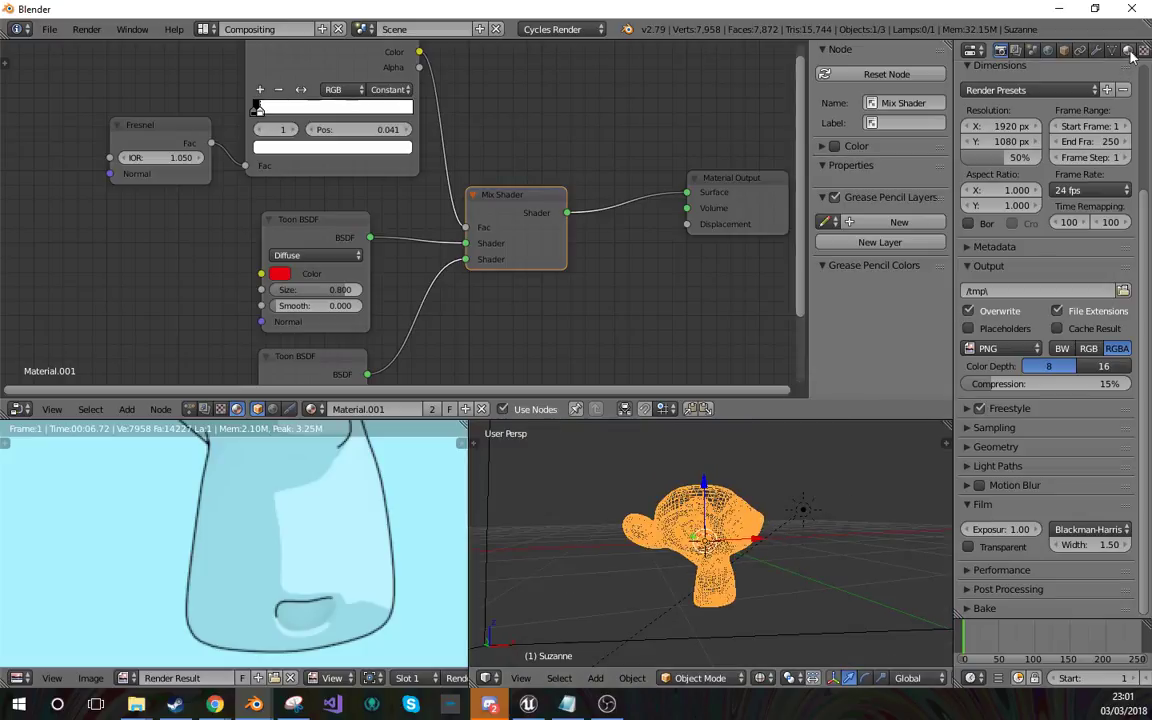
left_click(1128, 50)
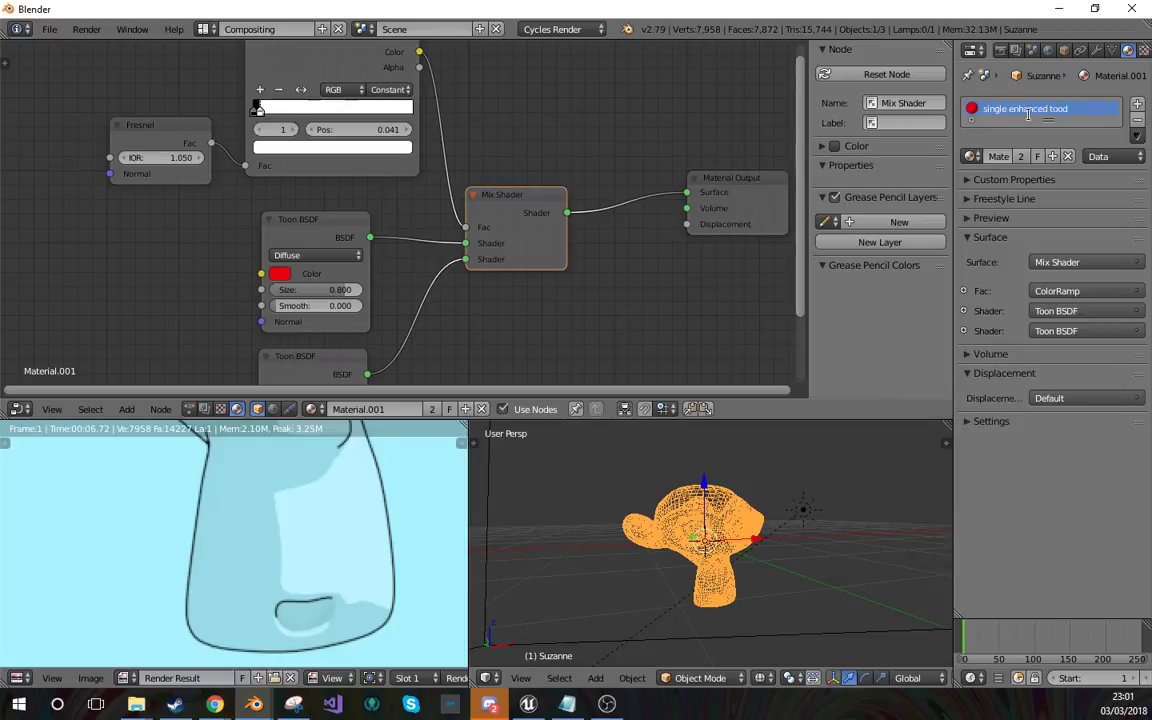
type("n")
key("Return")
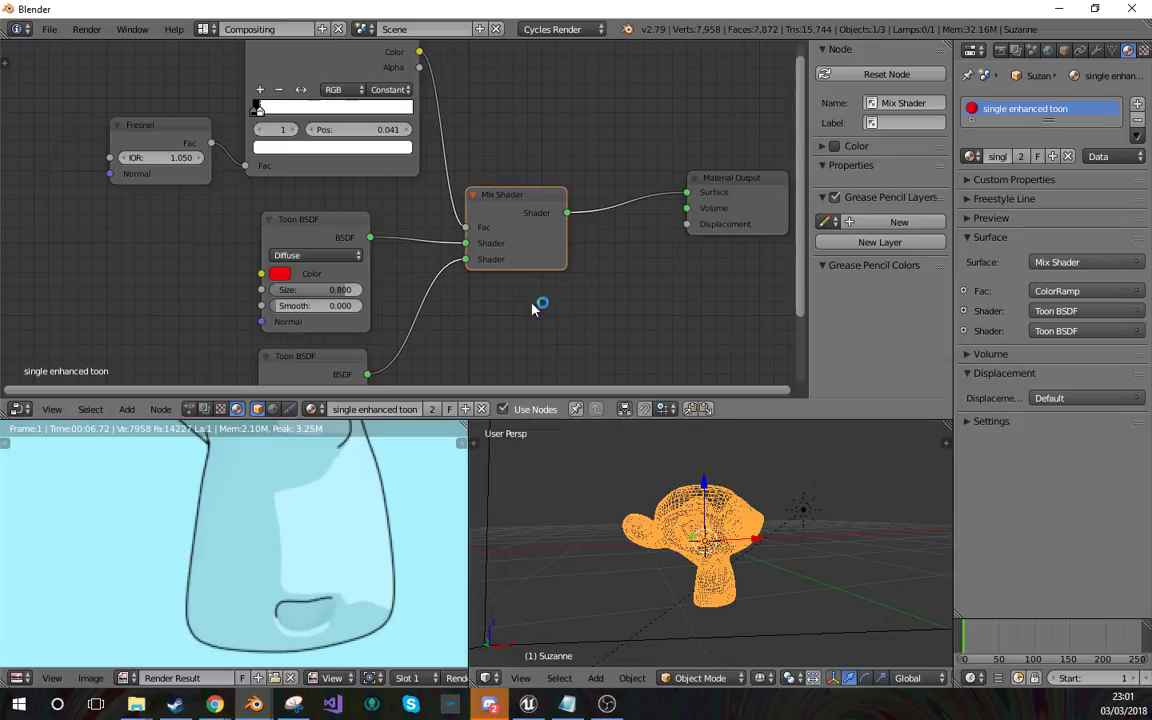
Duplicate the monkey head along the X axis in the negative direction and give the copy its own single-user material.
mouse_move(760, 514)
middle_mouse_down()
mouse_move(741, 556)
mouse_move(722, 559)
middle_mouse_up()
key("z")
key("shift+d")
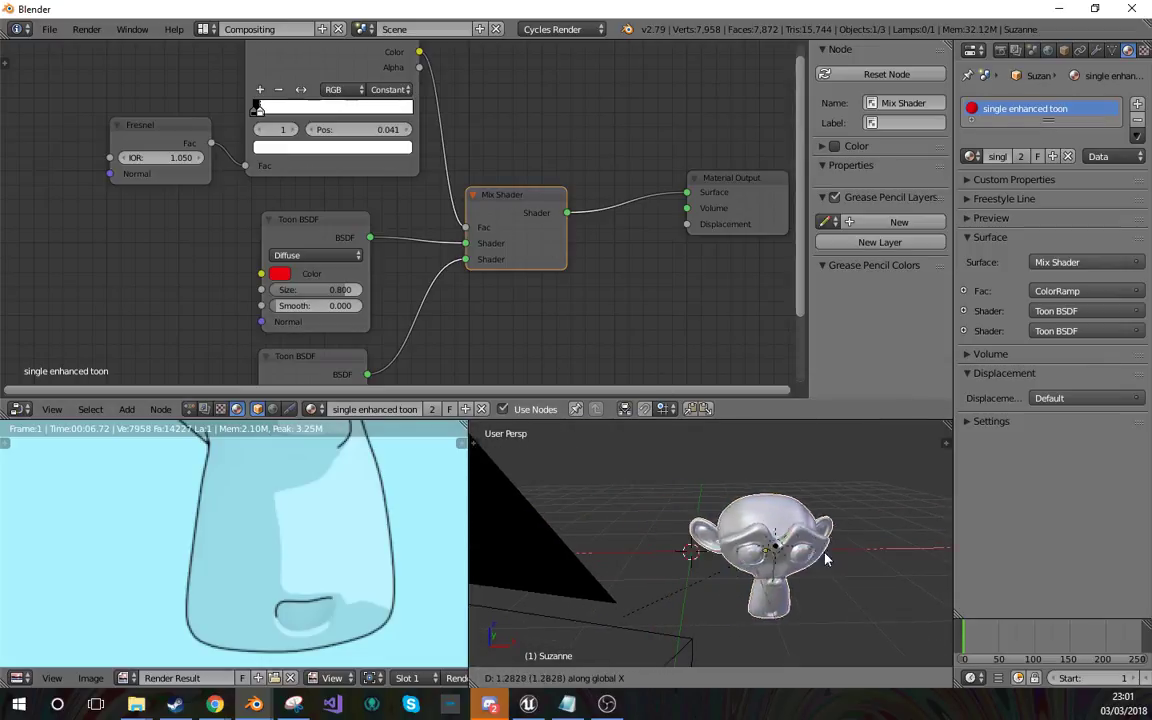
key("x")
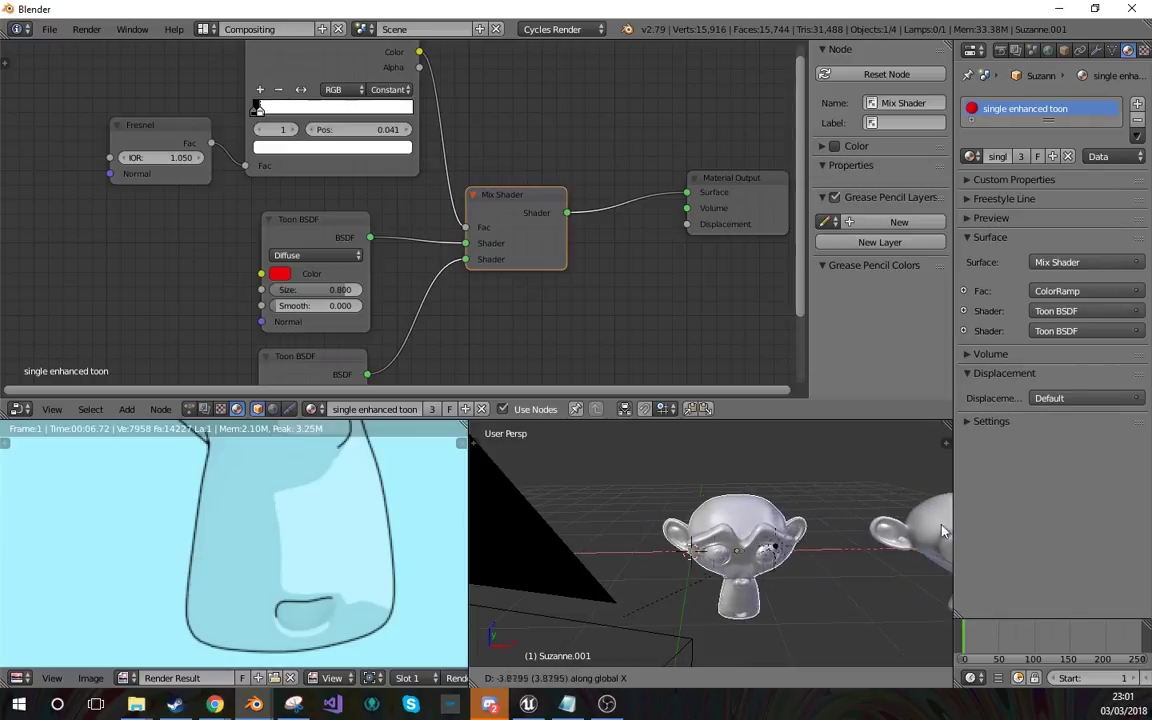
left_click(890, 528)
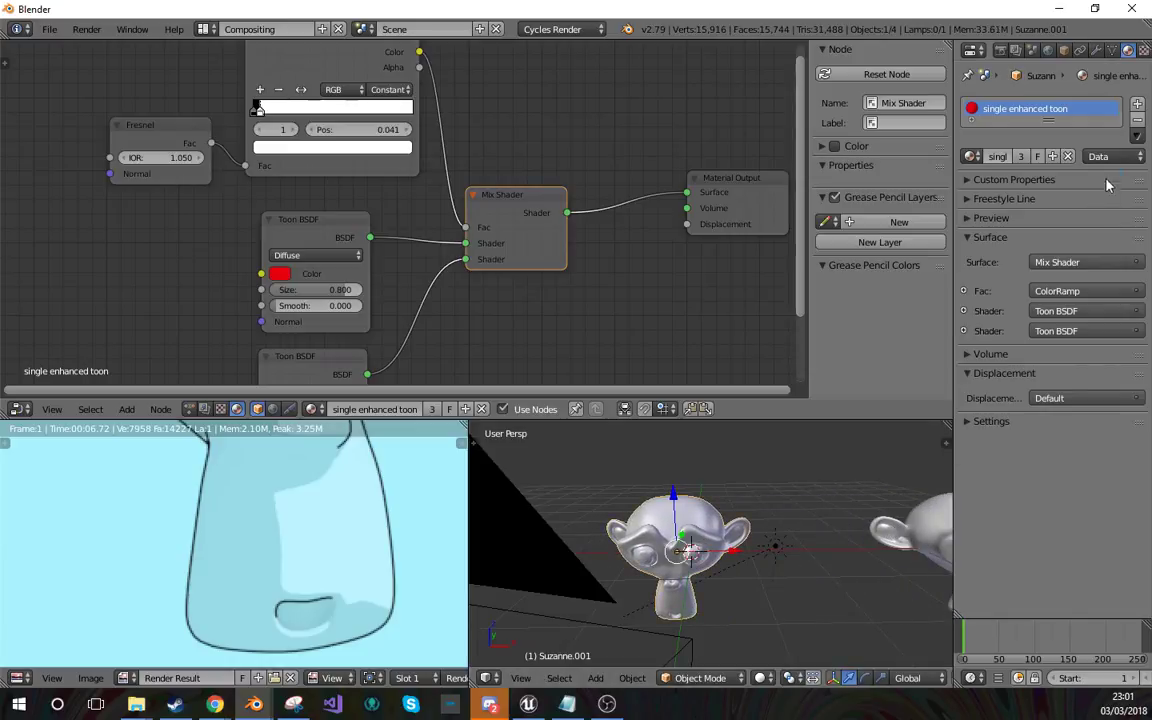
left_click(1053, 157)
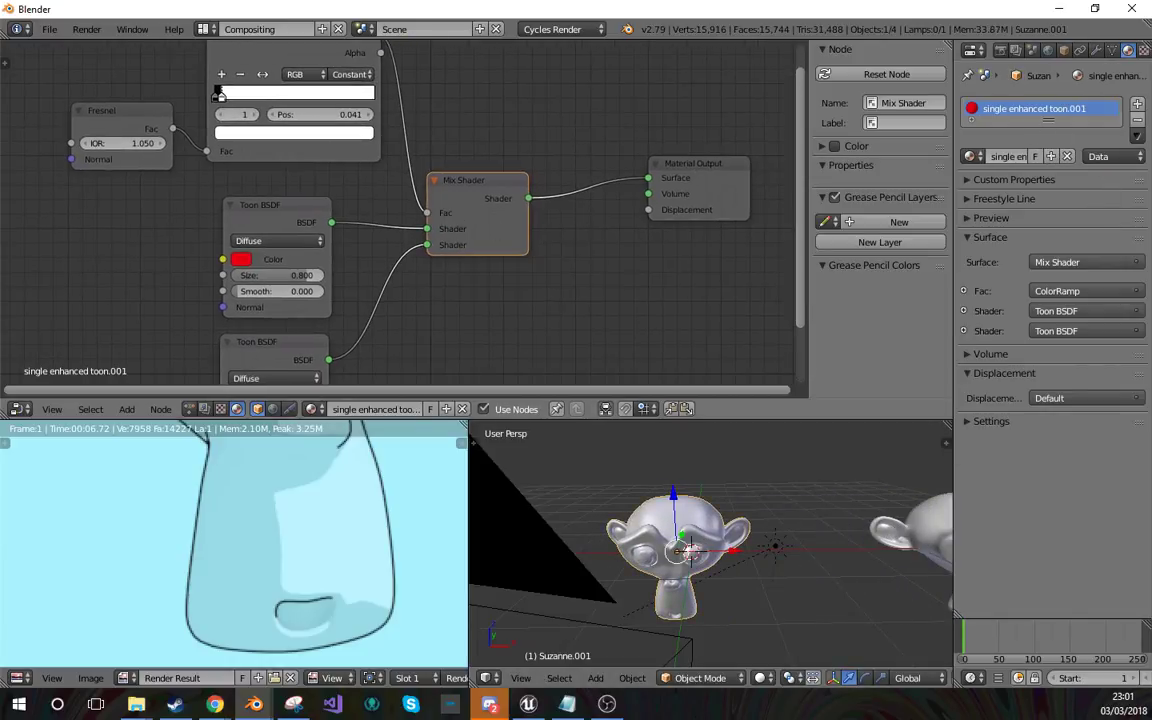
Disconnect the black Toon BSDF from the Mix Shader in the copied material.
left_click(420, 4)
middle_click_drag(361, 272, 502, 204)
scroll(483, 210, "down", 1)
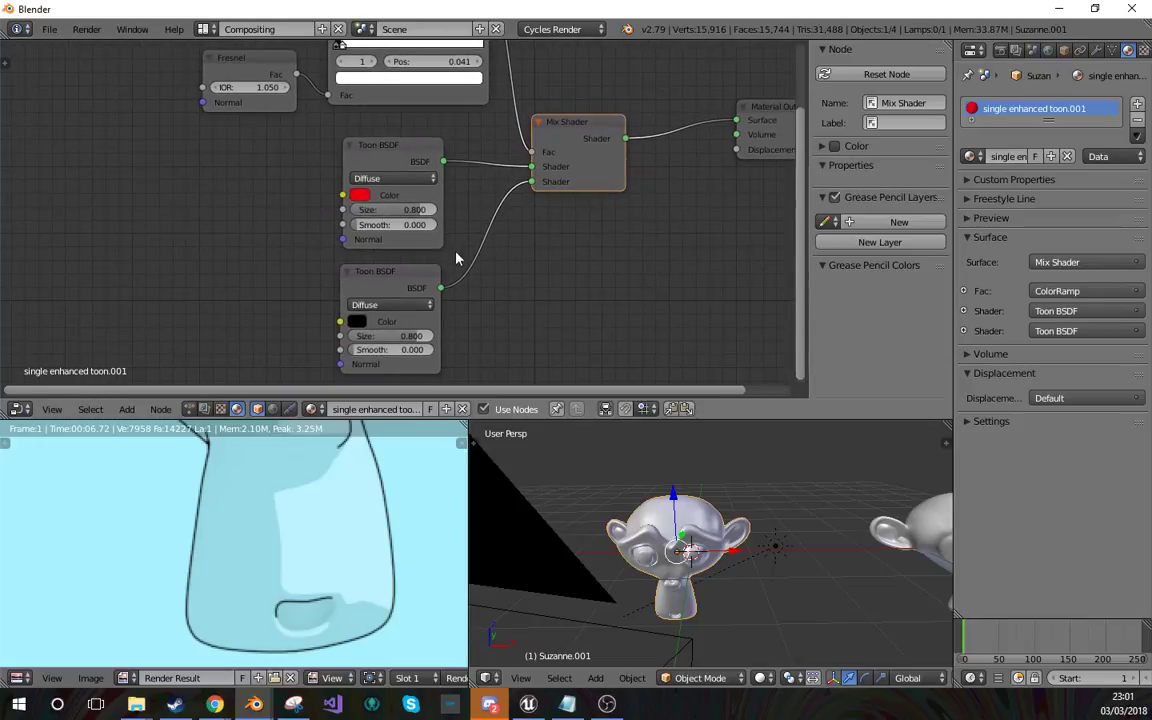
left_click(395, 291)
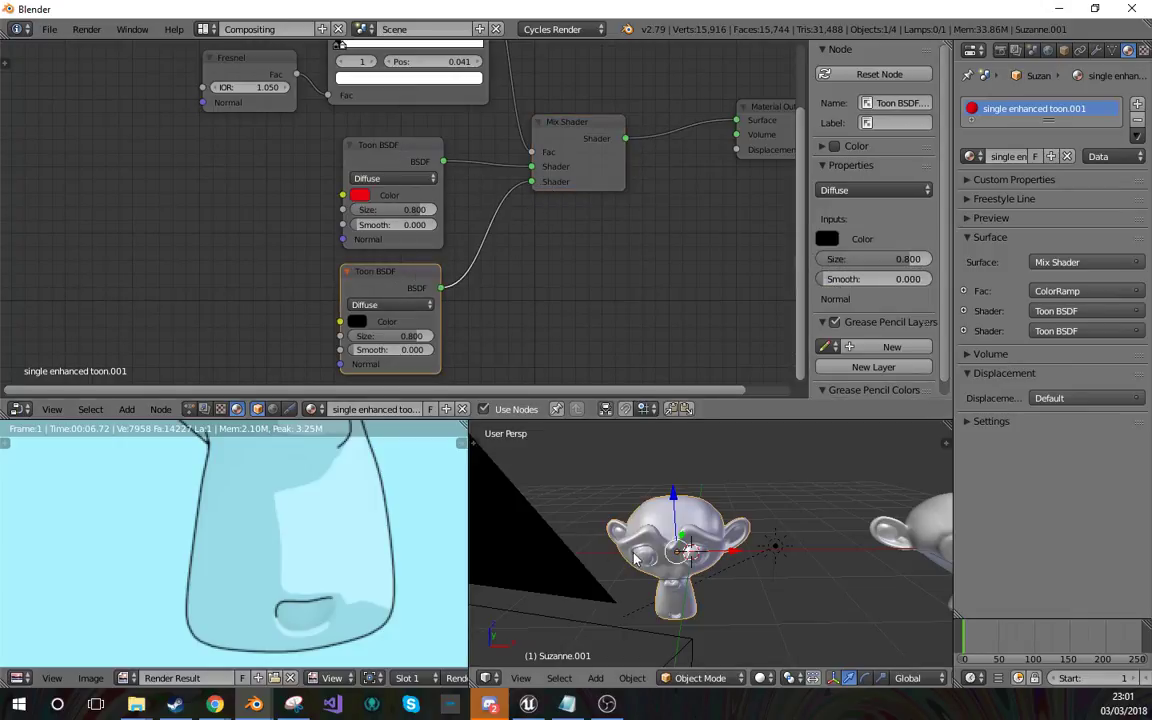
middle_click_drag(648, 568, 687, 541)
scroll(687, 541, "up", 1)
left_click_drag(529, 182, 526, 235)
Examine the copied monkey head in rendered shading from several angles and compare its outlines and shading with the original head.
key("shift+z")
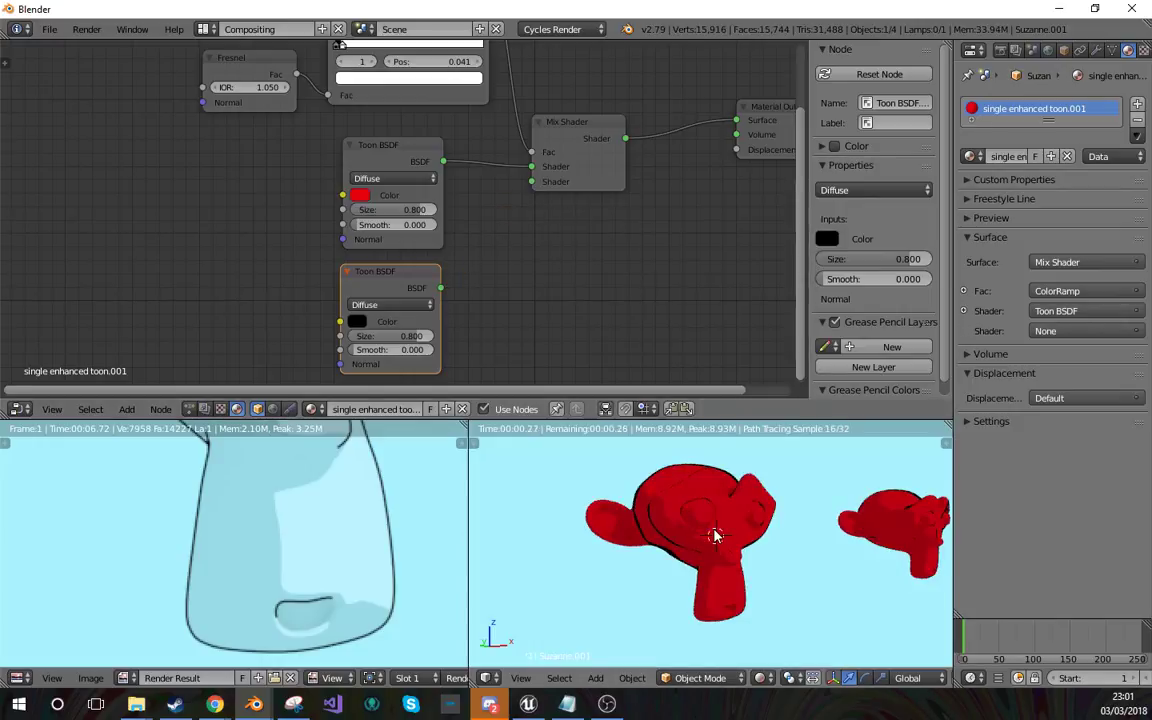
scroll(716, 535, "up", 5)
middle_click_drag(840, 549, 713, 570, "shift")
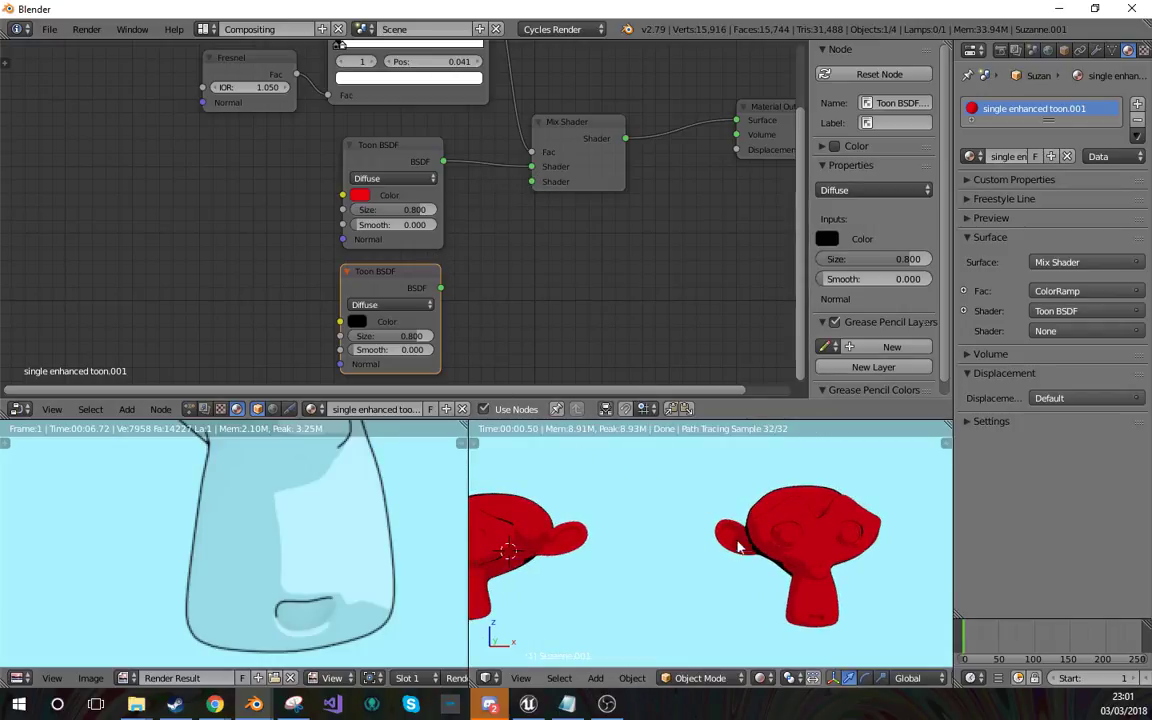
middle_click_drag(566, 547, 793, 541)
scroll(680, 560, "up", 2)
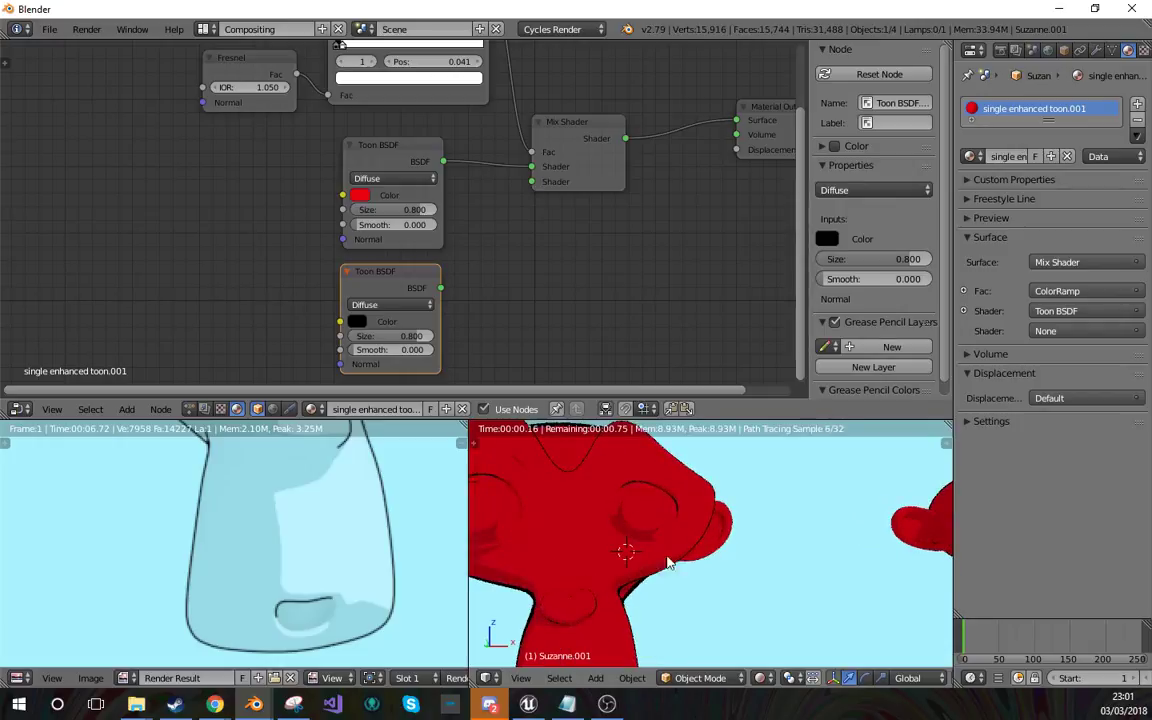
middle_click_drag(594, 565, 771, 591, "shift")
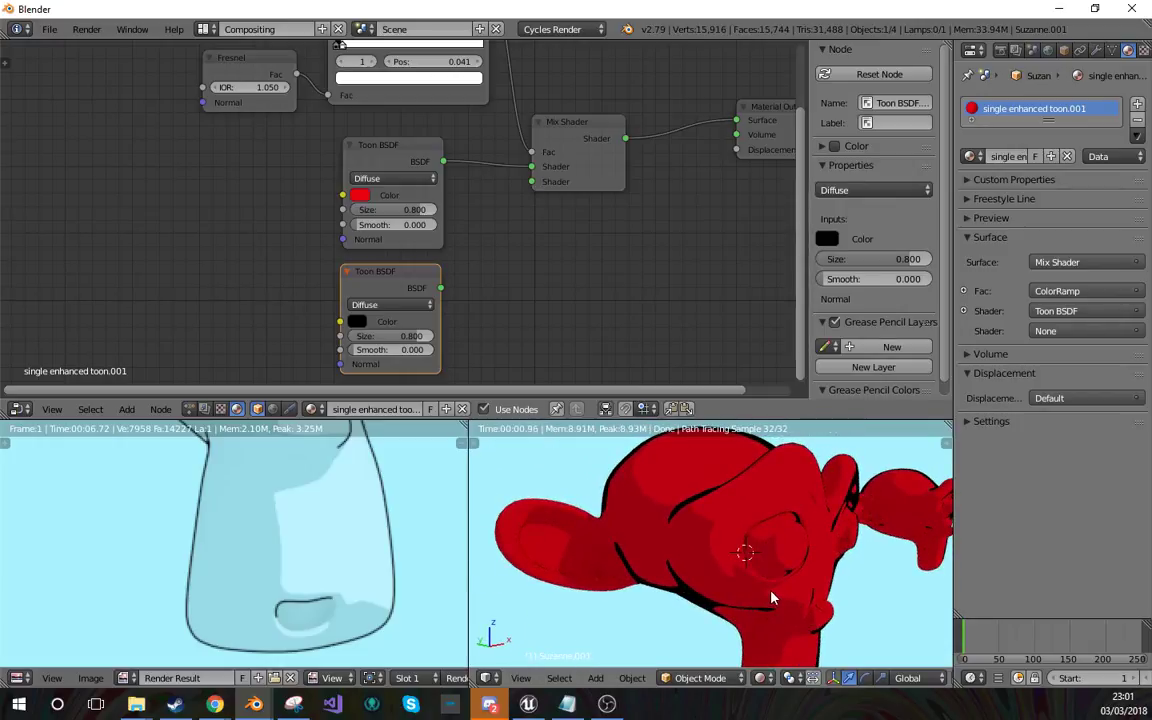
scroll(661, 525, "up", 1)
left_click_drag(531, 166, 519, 175)
left_click_drag(441, 161, 531, 166)
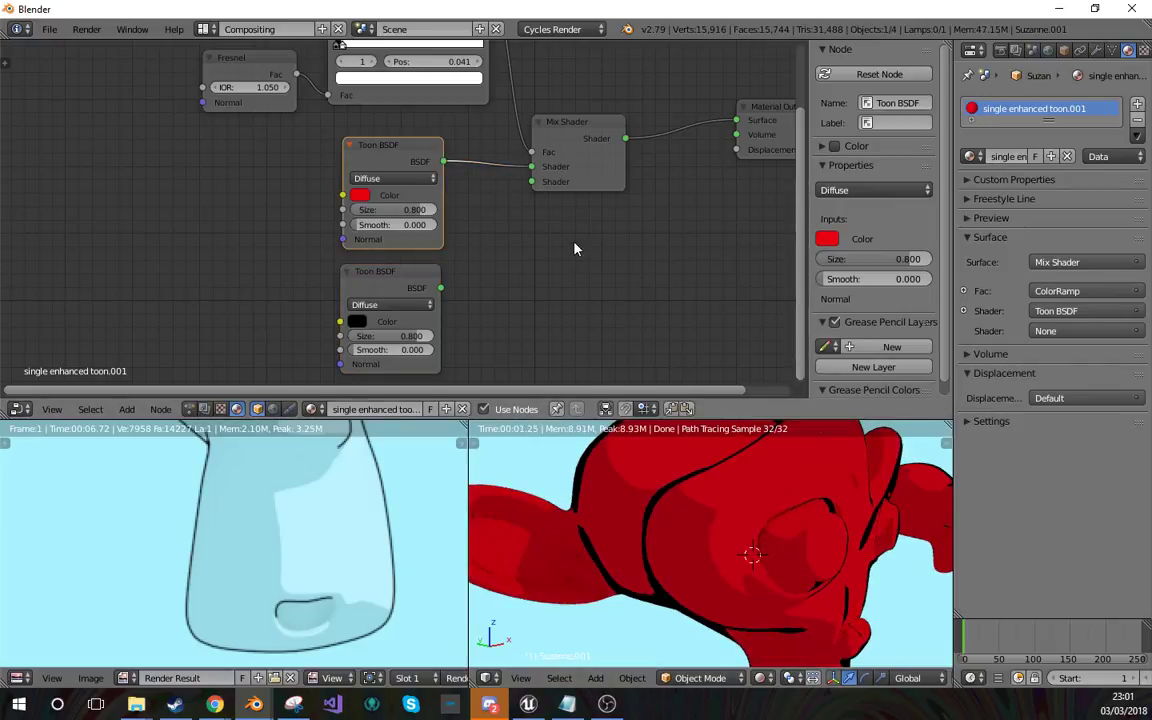
key("shift+z")
middle_click_drag(784, 530, 738, 513)
scroll(738, 513, "down", 4)
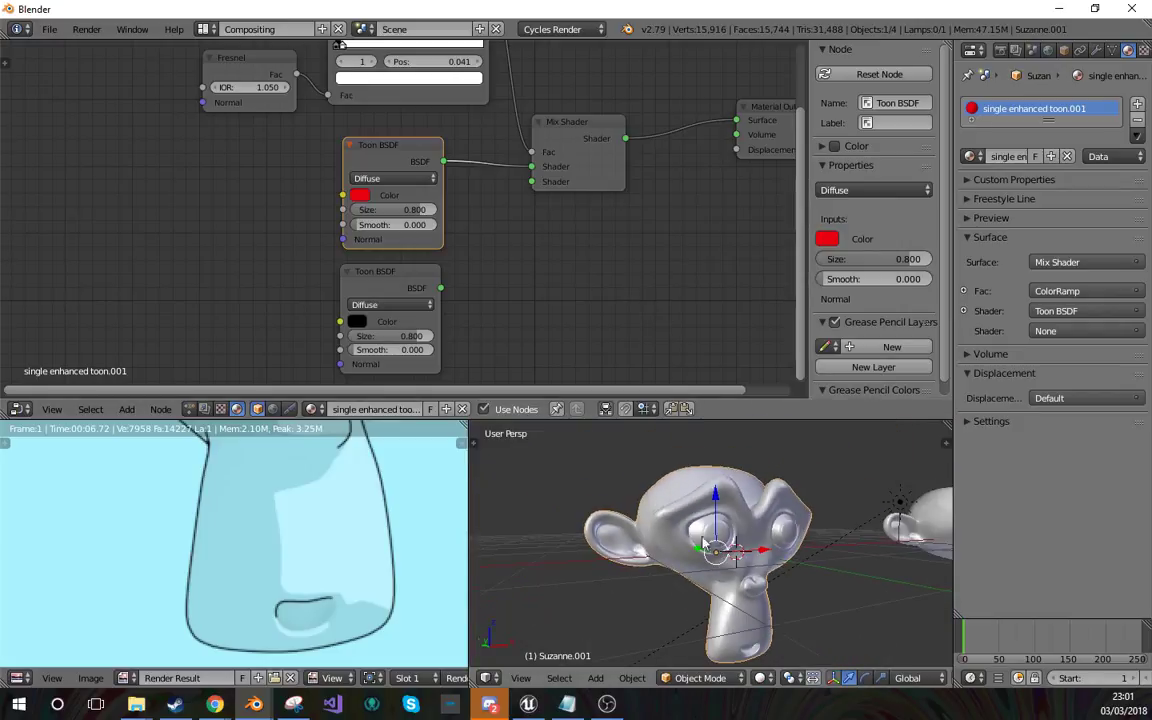
Delete the disconnected black Toon BSDF node and undo the deletion.
middle_click_drag(493, 230, 517, 270)
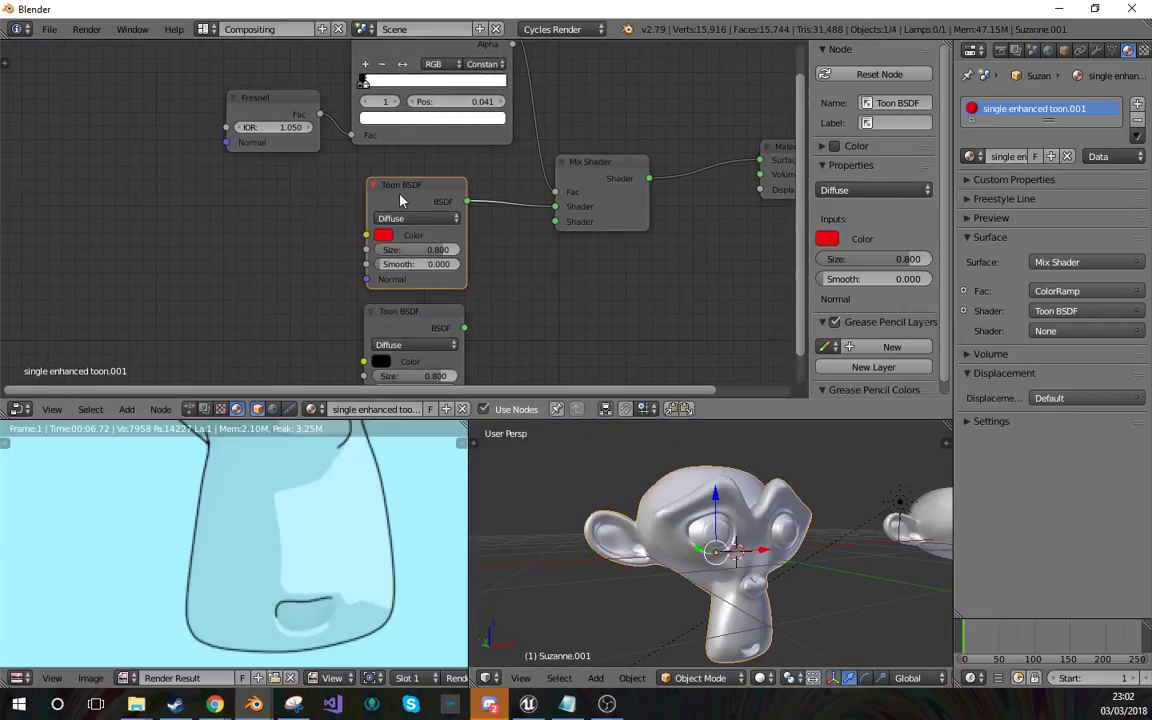
left_click(420, 320)
key("Delete")
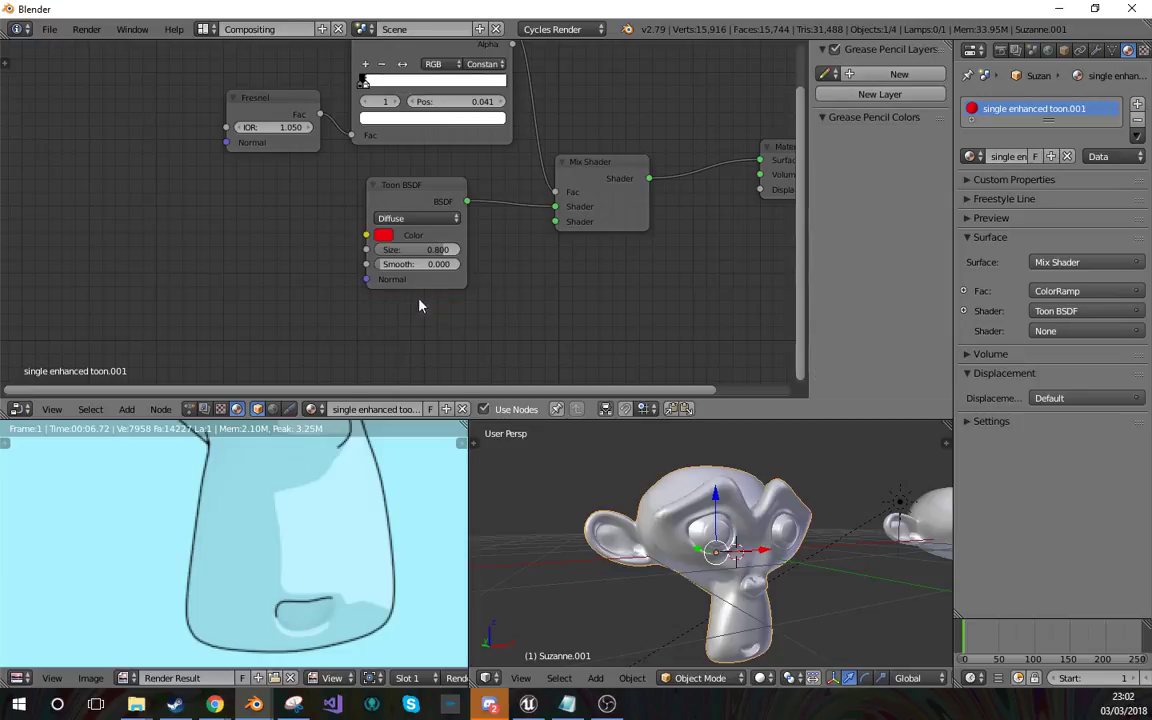
middle_click_drag(349, 288, 407, 283)
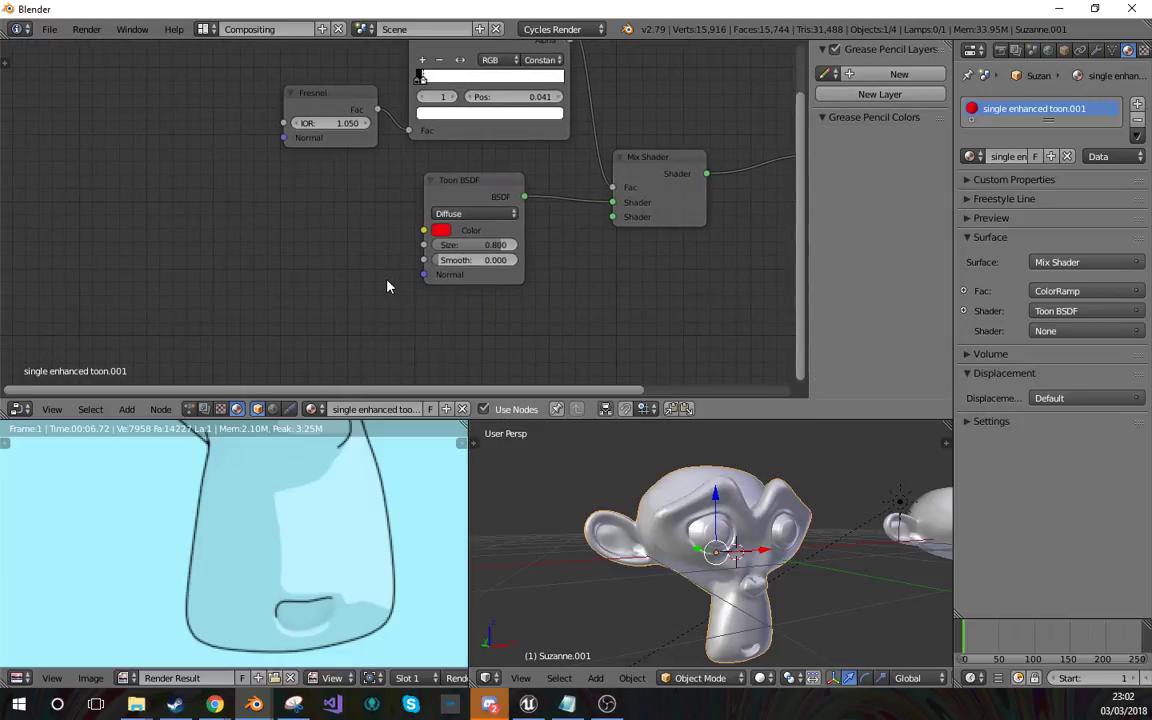
key("ctrl+z")
Insert an Add Shader between the red Toon BSDF and the Mix Shader, and place the black Toon BSDF below the red one.
left_click_drag(420, 275, 238, 294)
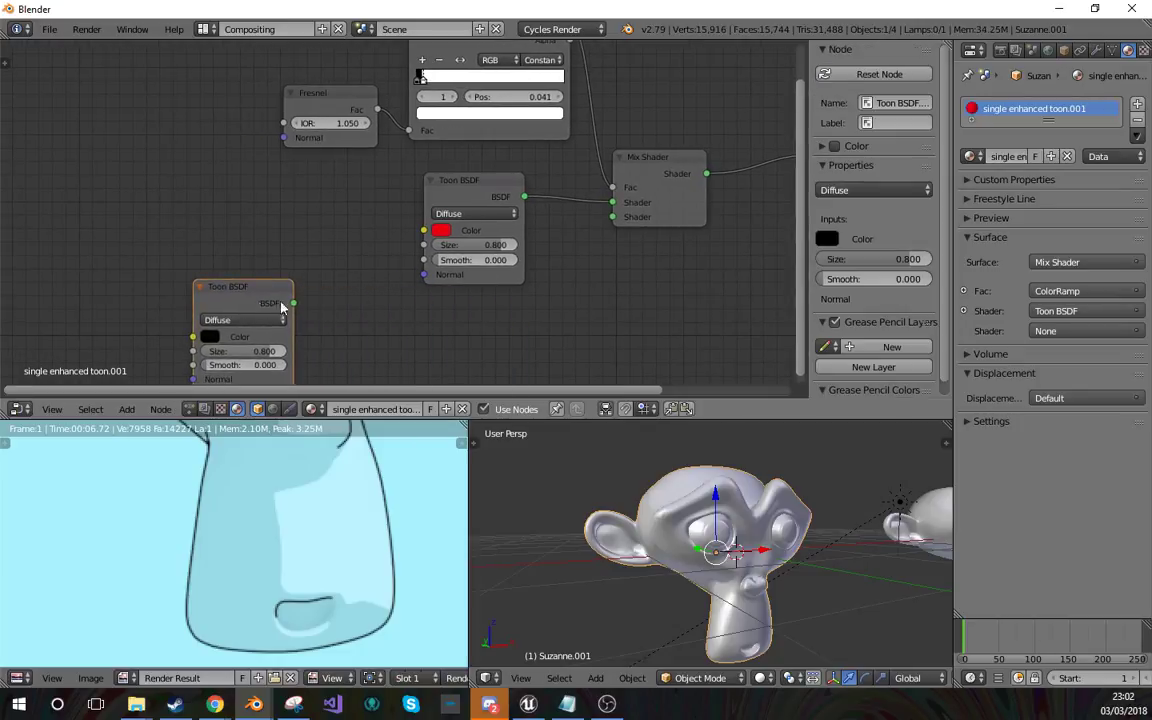
middle_click_drag(394, 285, 414, 255)
key("shift+a")
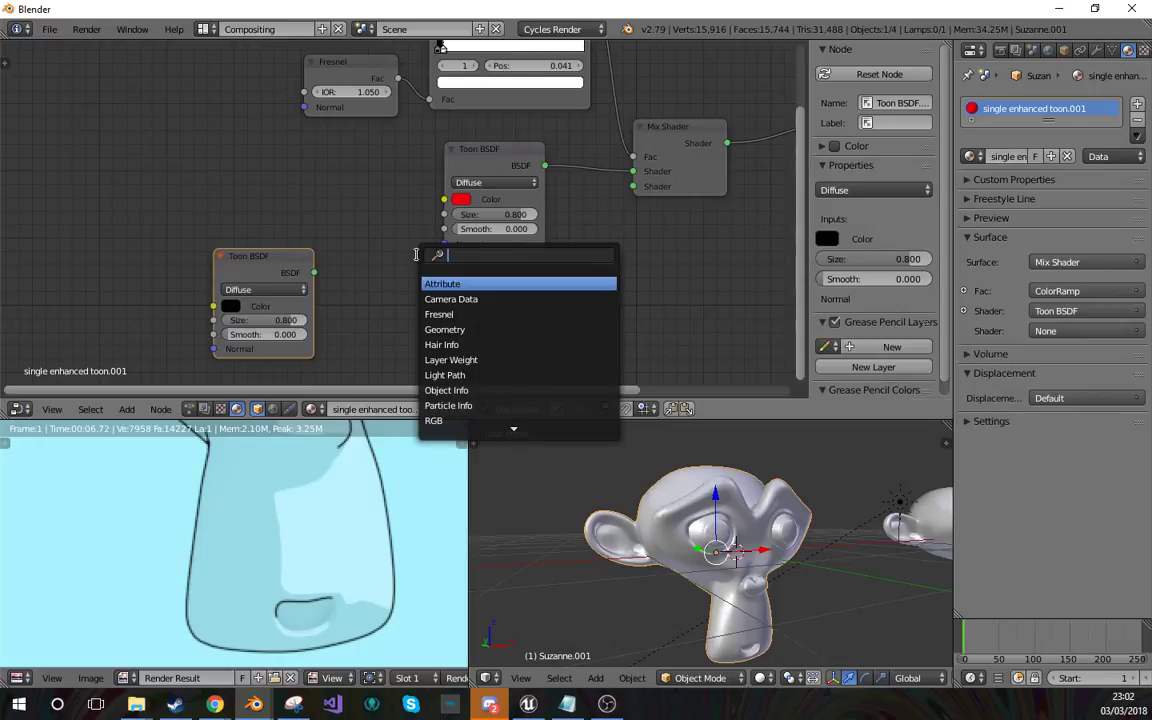
type("add")
key("Return")
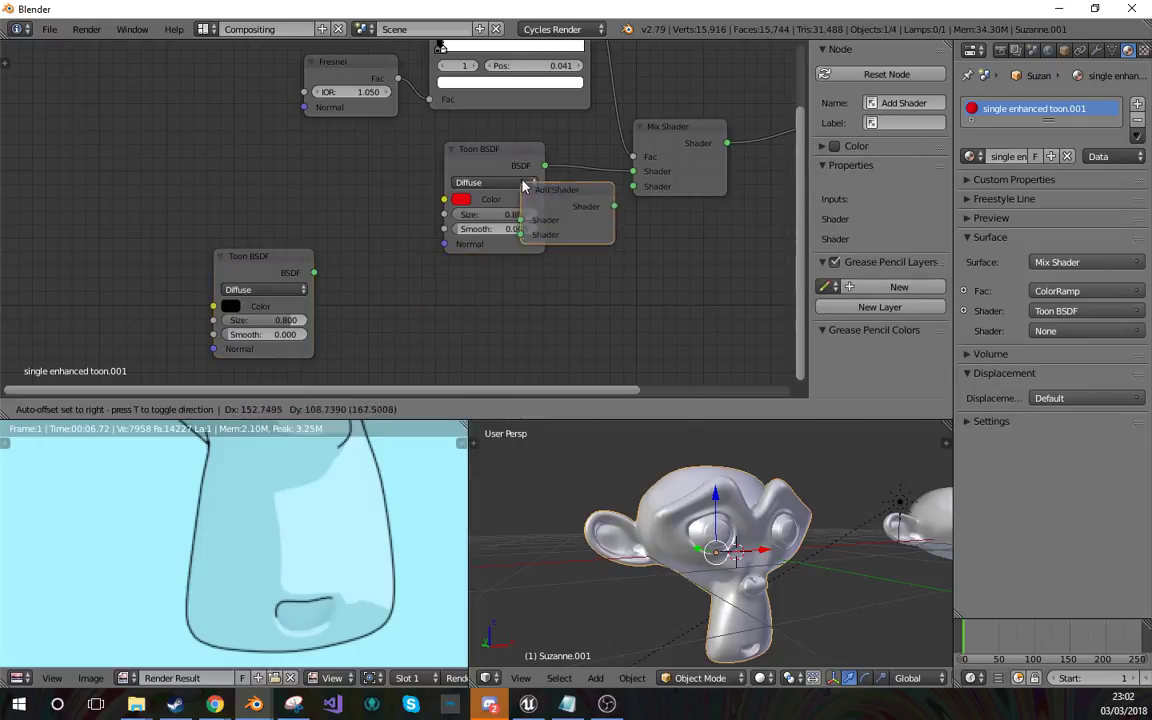
left_click(518, 162)
left_click_drag(518, 160, 418, 151)
middle_click_drag(371, 263, 280, 254)
left_click_drag(214, 265, 308, 277)
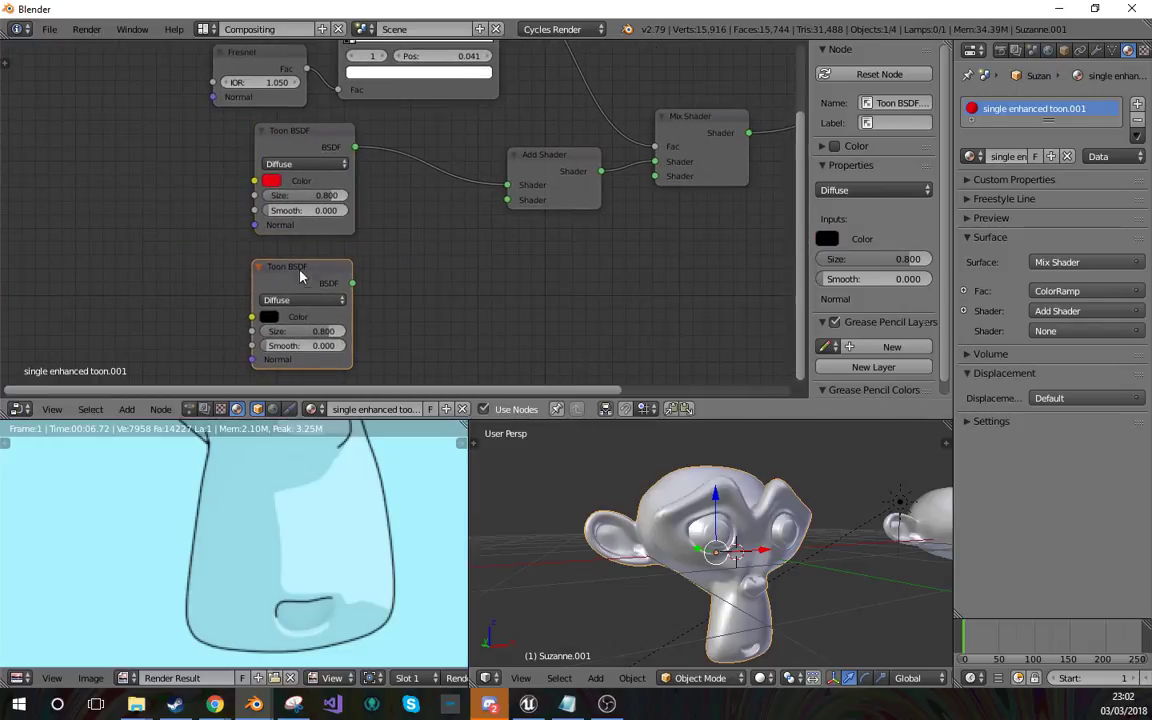
Add an RGB node set to green and link it to the Color inputs of both Toon BSDF nodes.
middle_click_drag(233, 252, 323, 259)
key("shift+a")
left_click(321, 260)
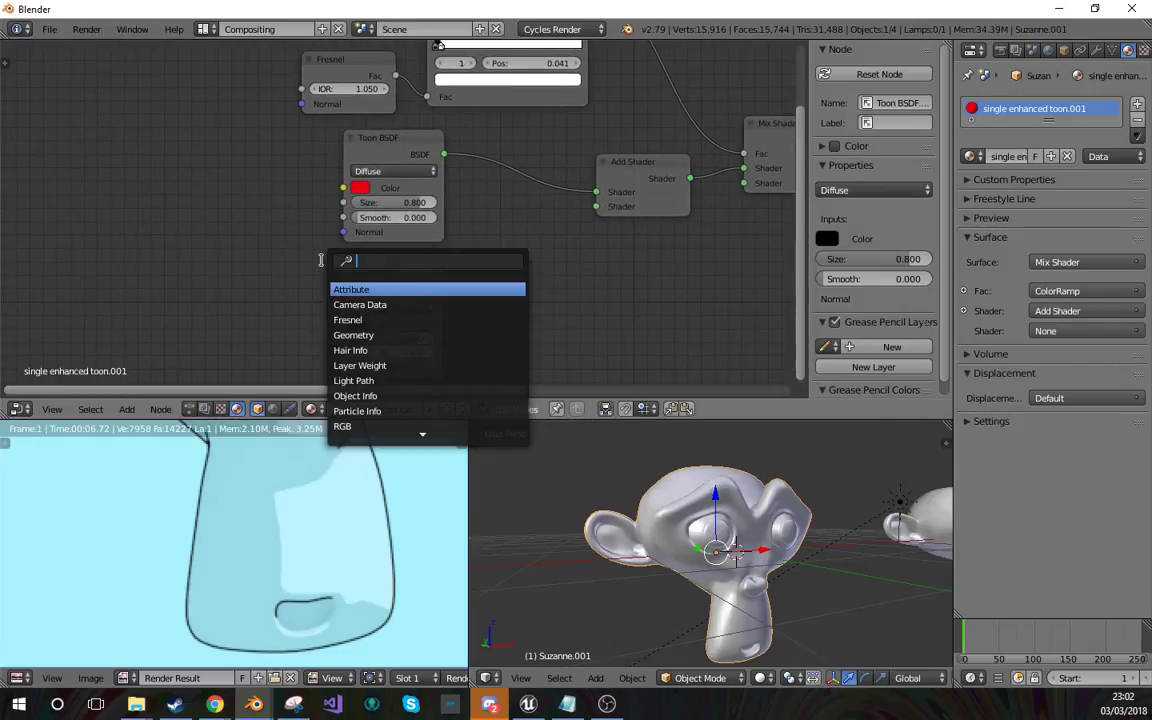
type("rg")
key("Return")
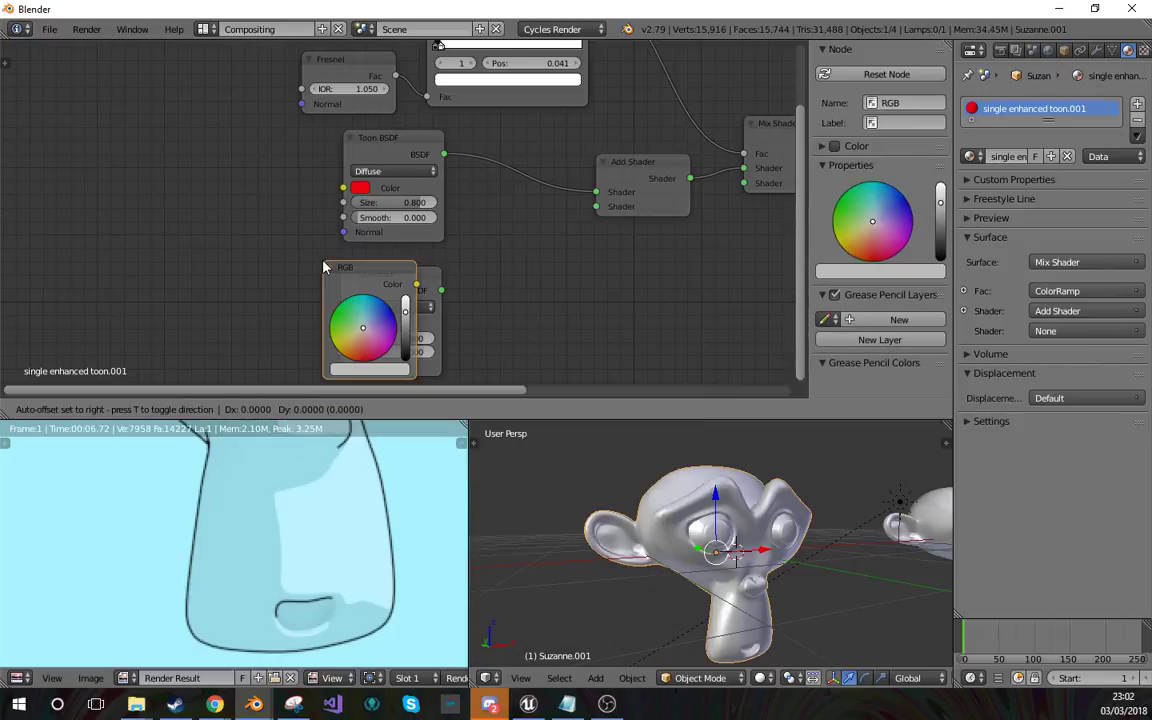
left_click(126, 157)
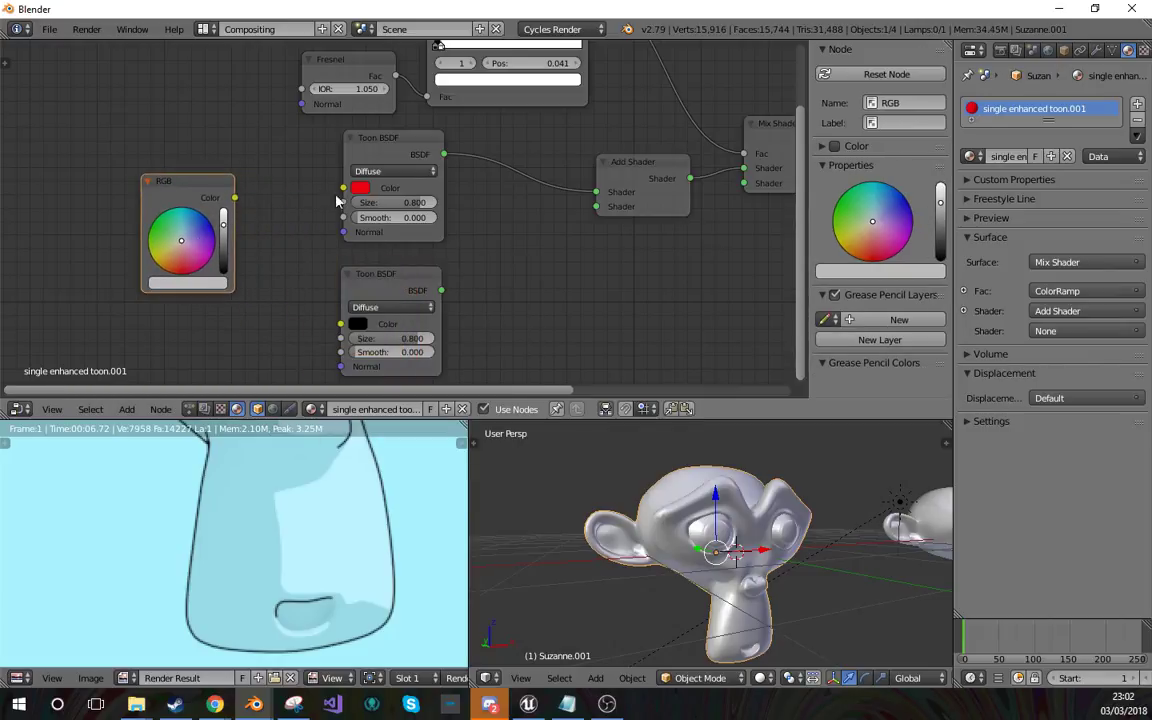
left_click_drag(196, 258, 152, 229)
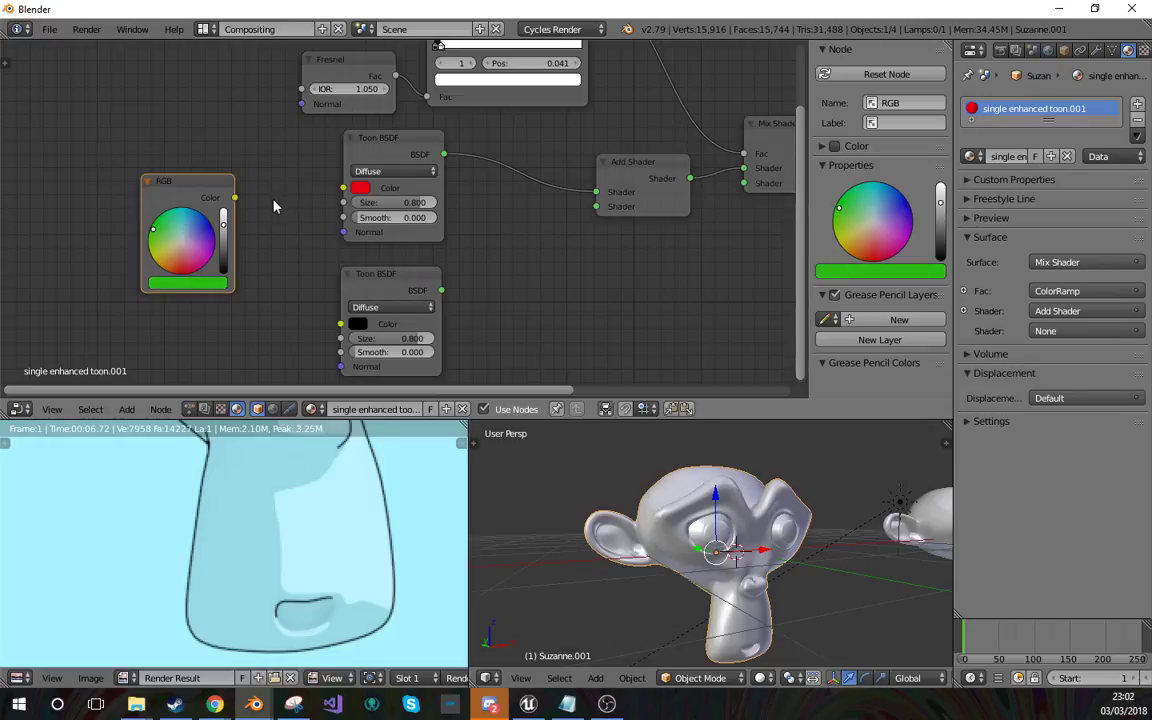
left_click_drag(234, 197, 343, 188)
left_click_drag(234, 197, 341, 323)
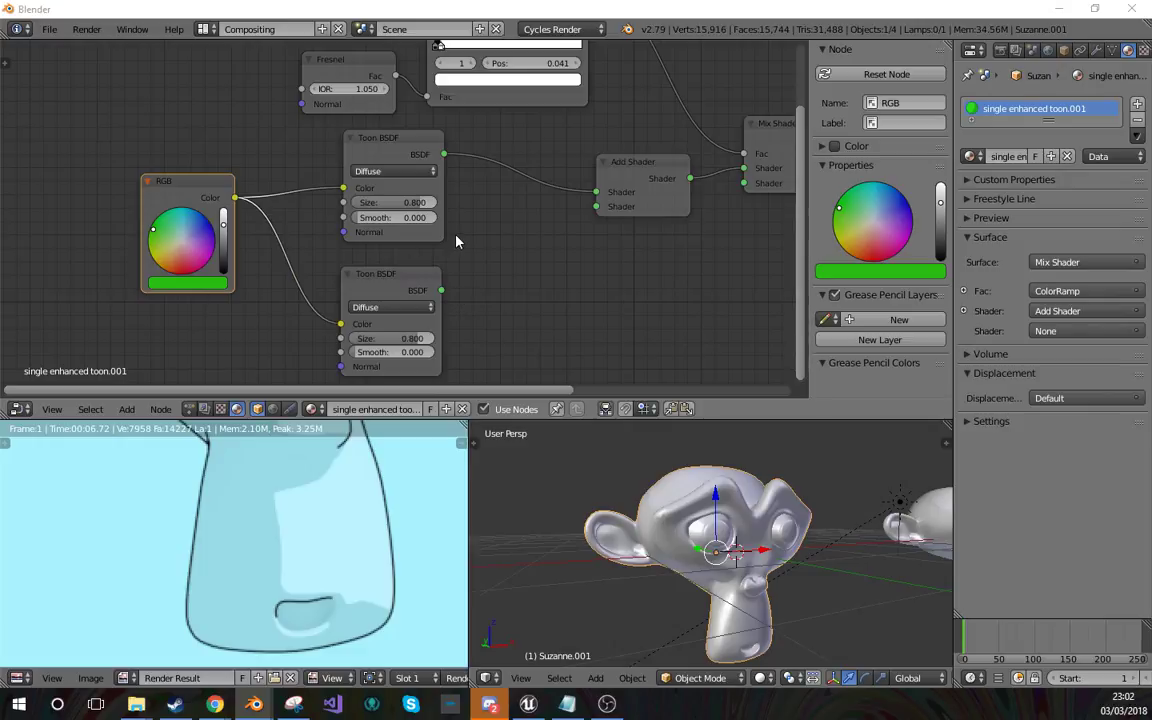
Set the upper Toon BSDF's size to 0.55 and the lower one's size to 0.9.
left_click(401, 202)
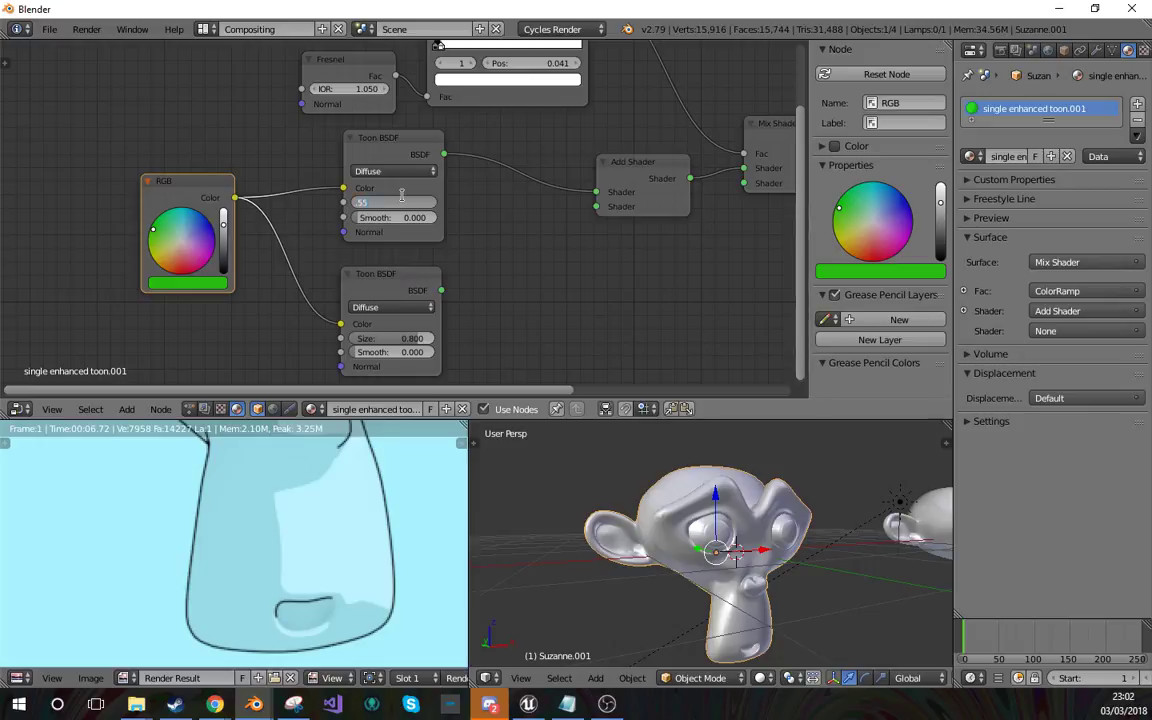
type(".55")
key("Return")
left_click(395, 338)
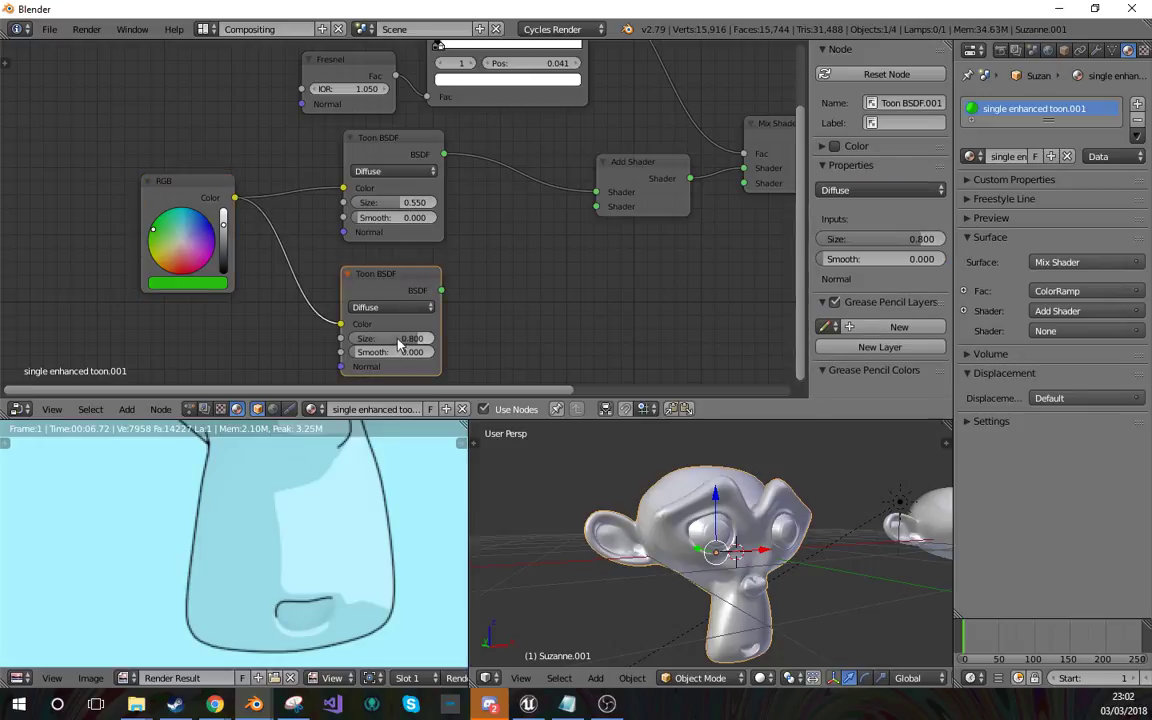
type(".9")
key("Return")
Connect the lower Toon BSDF to the second shader input of the Add Shader.
middle_click_drag(618, 218, 422, 265)
left_click_drag(249, 337, 407, 261)
middle_click_drag(540, 281, 562, 248)
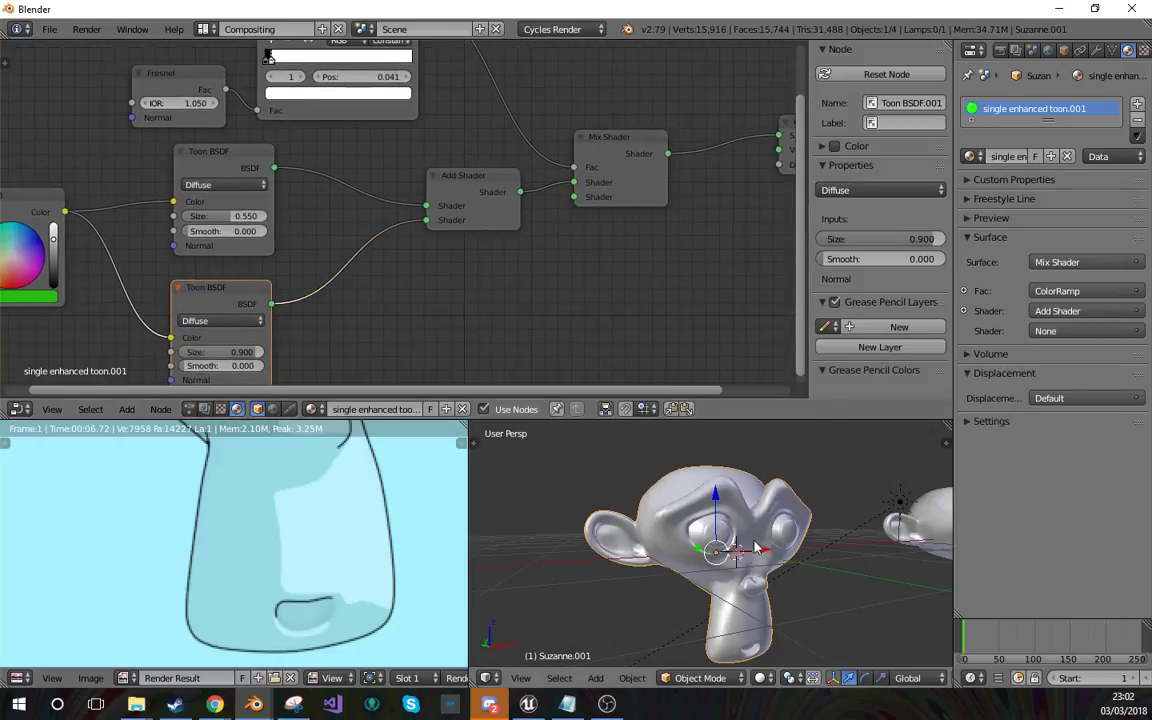
Link the upper Toon BSDF, the lower Toon BSDF and finally the Add Shader directly to the Material Output, comparing each in rendered shading.
left_click(250, 172, "ctrl+shift")
key("shift+z")
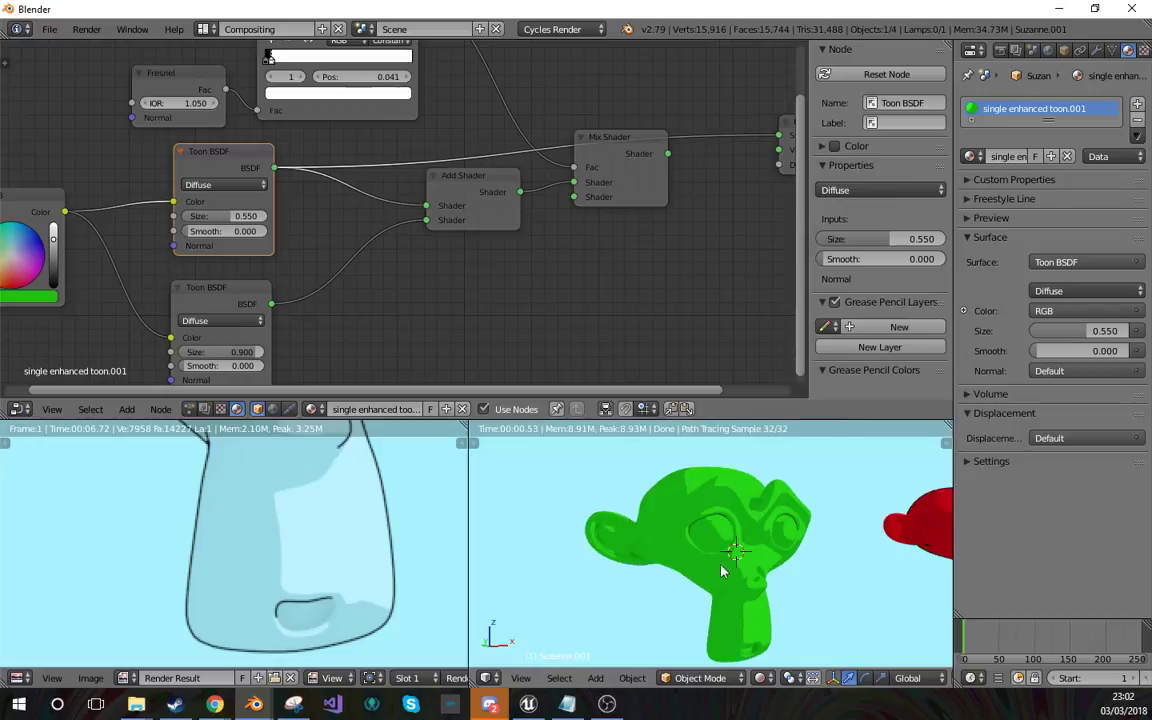
left_click(240, 305, "ctrl+shift")
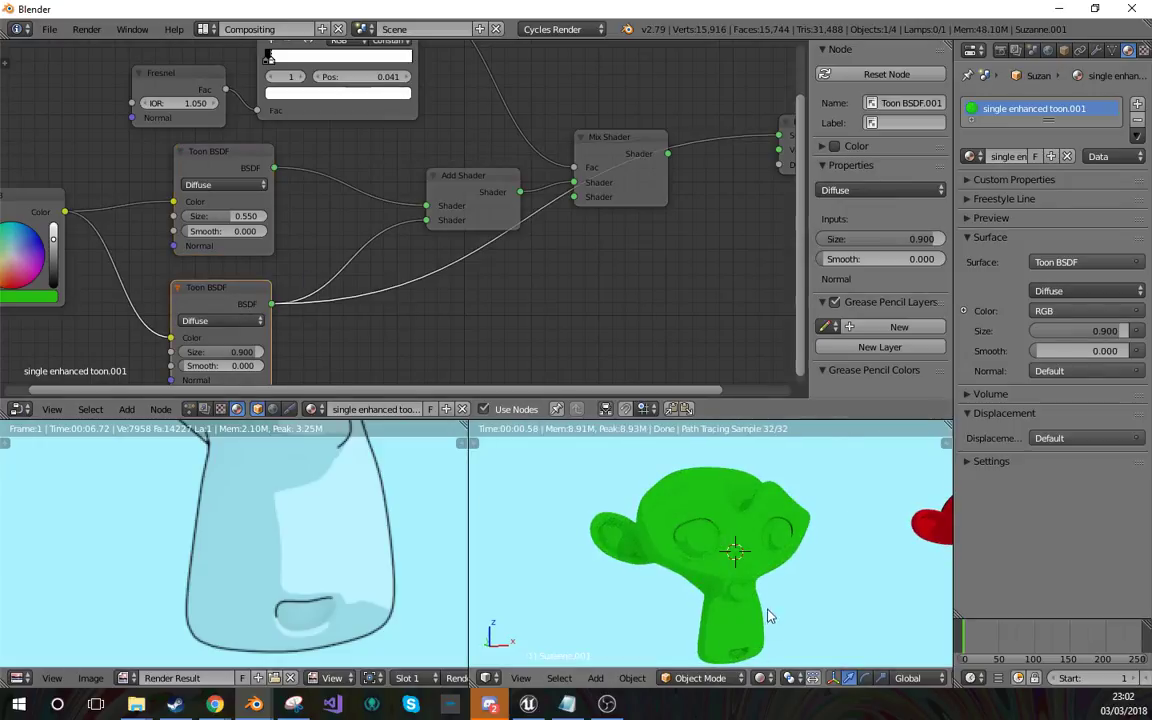
scroll(822, 593, "up", 1)
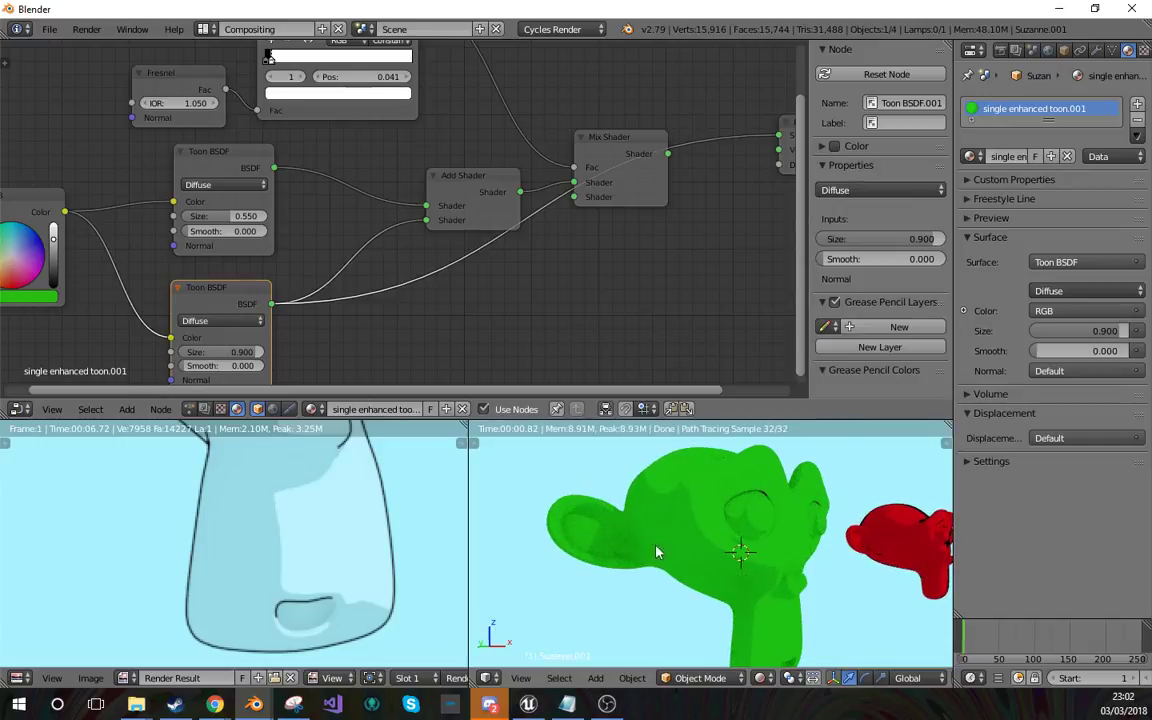
left_click(480, 205, "ctrl+shift")
middle_click_drag(740, 530, 693, 555)
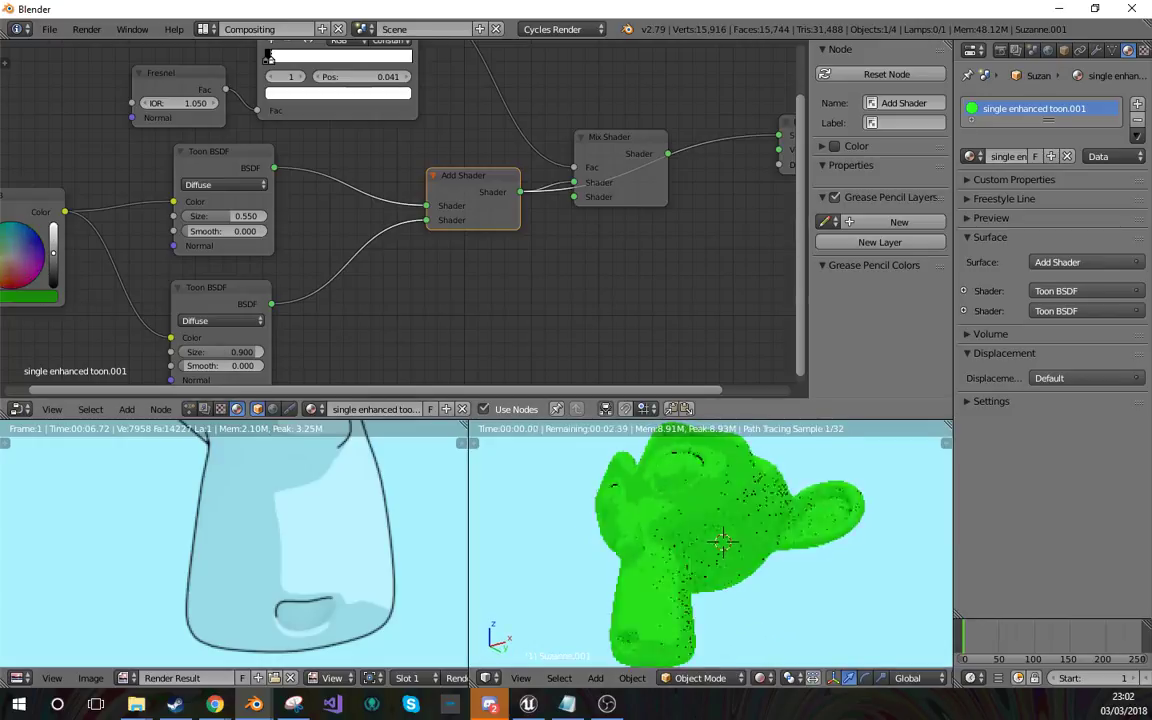
Adjust the brightness of the RGB node's green while checking the render, and reduce the lower Toon BSDF's size to 0.858.
middle_click_drag(720, 480, 692, 541)
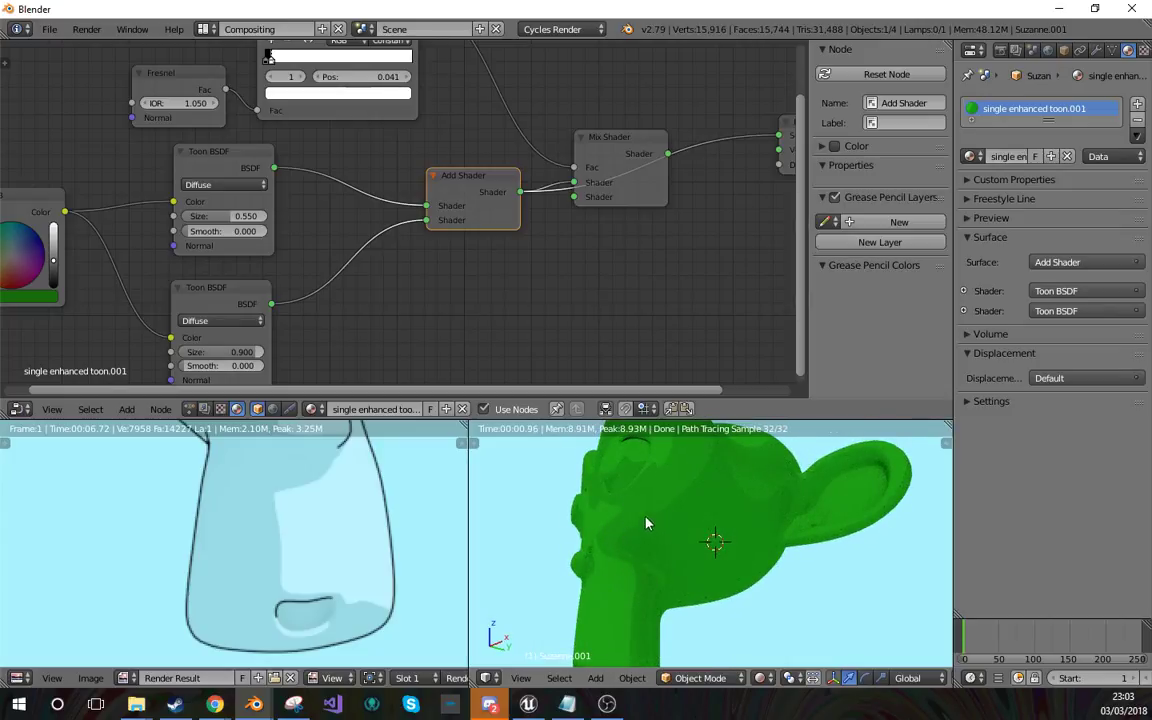
middle_click_drag(666, 498, 712, 578)
scroll(660, 537, "up", 1)
left_click_drag(54, 261, 54, 253)
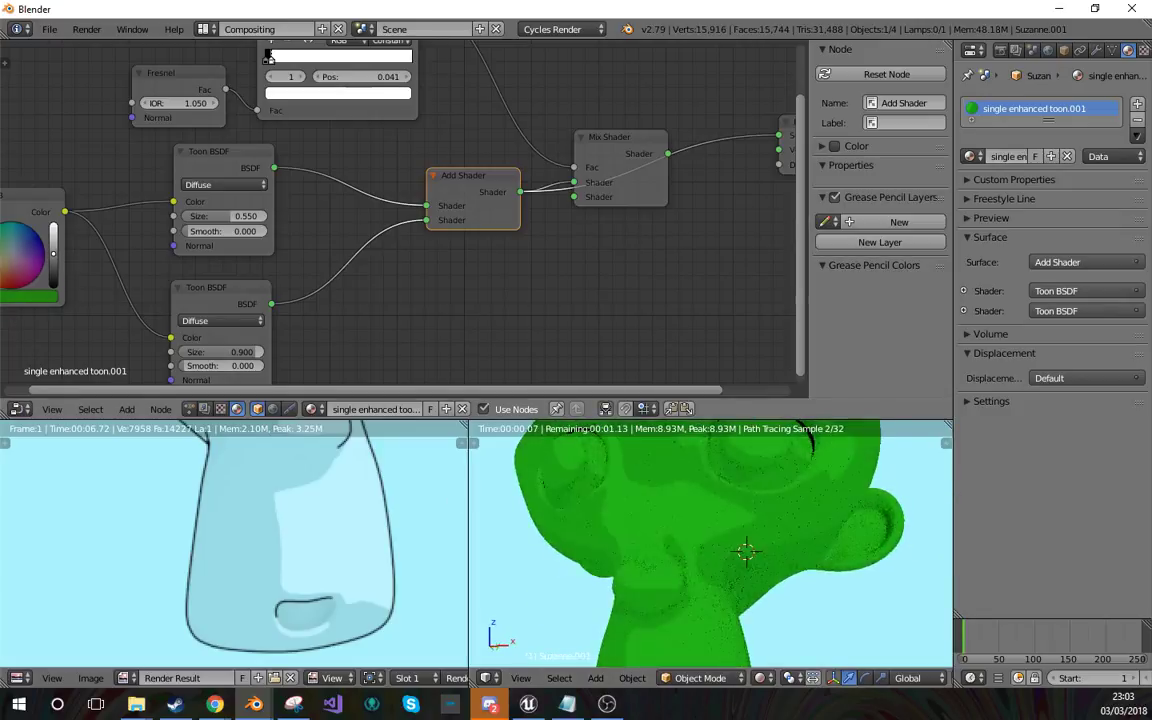
middle_click_drag(560, 505, 634, 567)
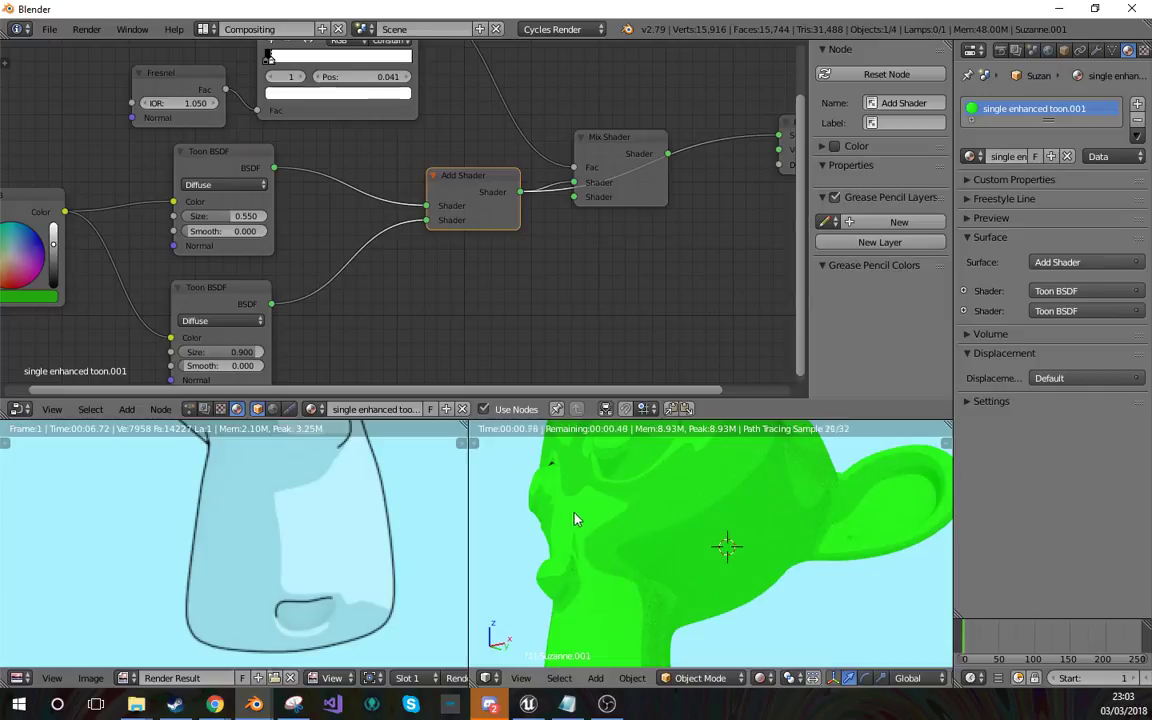
left_click_drag(226, 352, 222, 352)
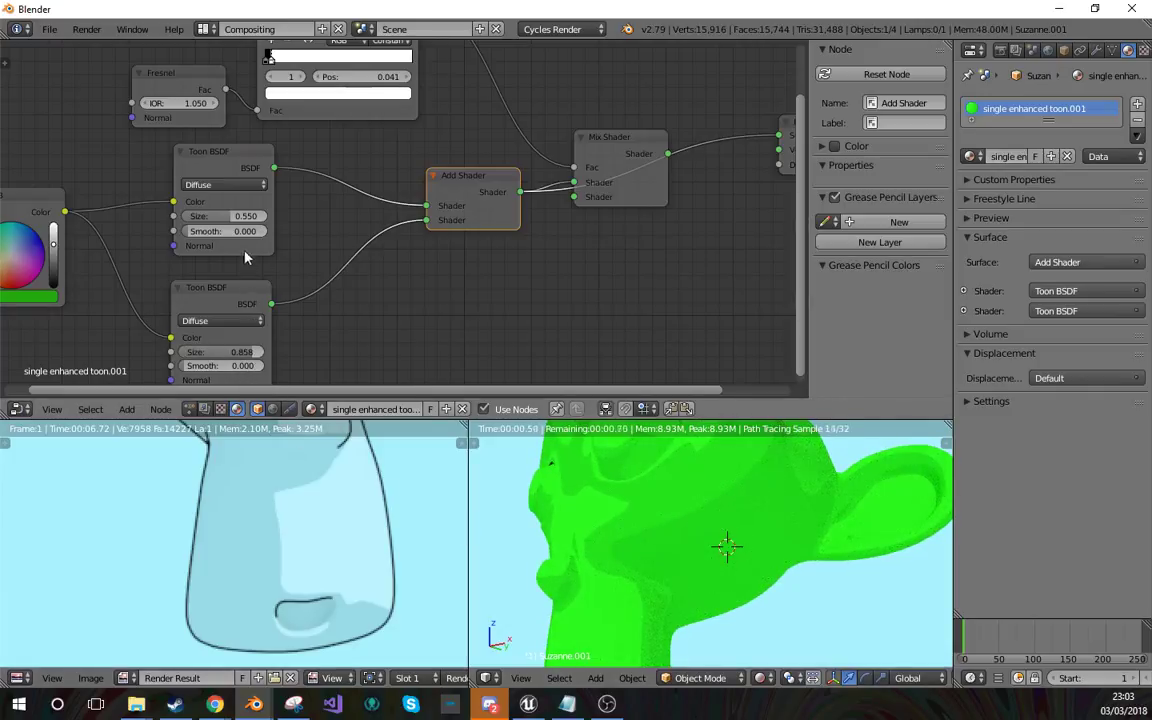
Reduce the upper Toon BSDF's size to 0.525 and move the RGB node further from the Toon BSDFs.
mouse_move(229, 216)
left_mouse_down()
mouse_move(217, 216)
mouse_move(227, 216)
left_mouse_up()
middle_click_drag(264, 321, 381, 271)
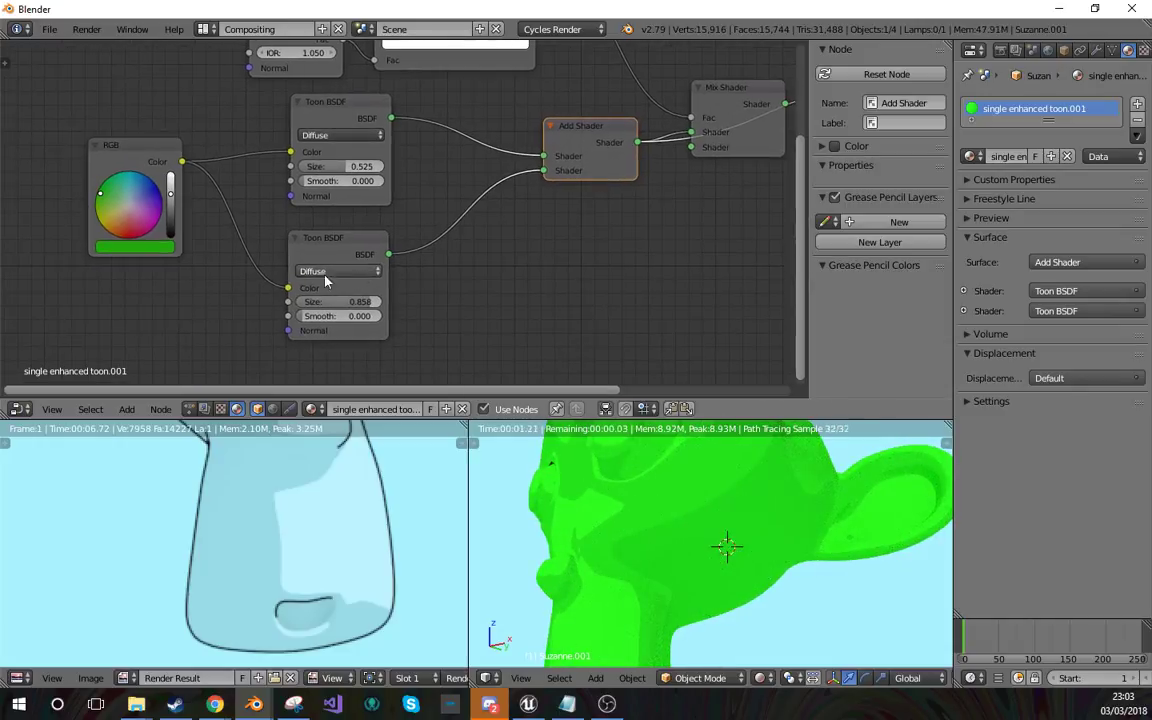
left_click_drag(129, 165, 82, 157)
middle_click_drag(177, 261, 242, 248)
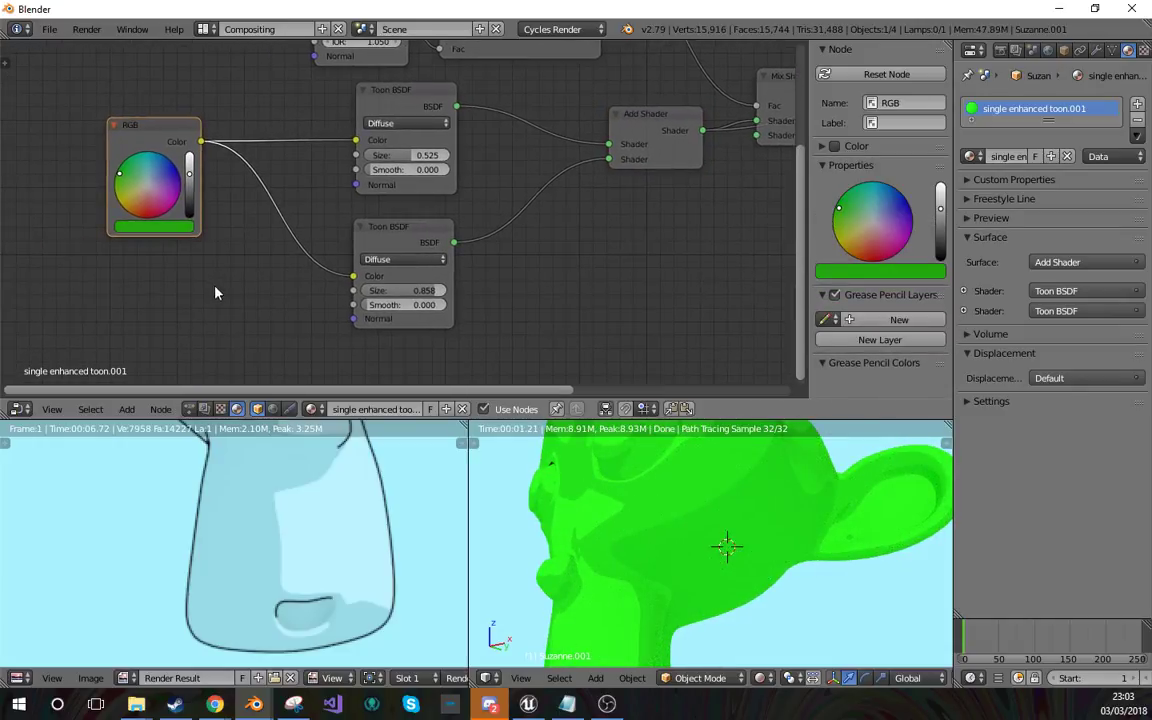
Insert a Hue Saturation Value node on the link between the RGB node and the lower Toon BSDF.
key("shift+a")
key("Escape")
key("shift+a")
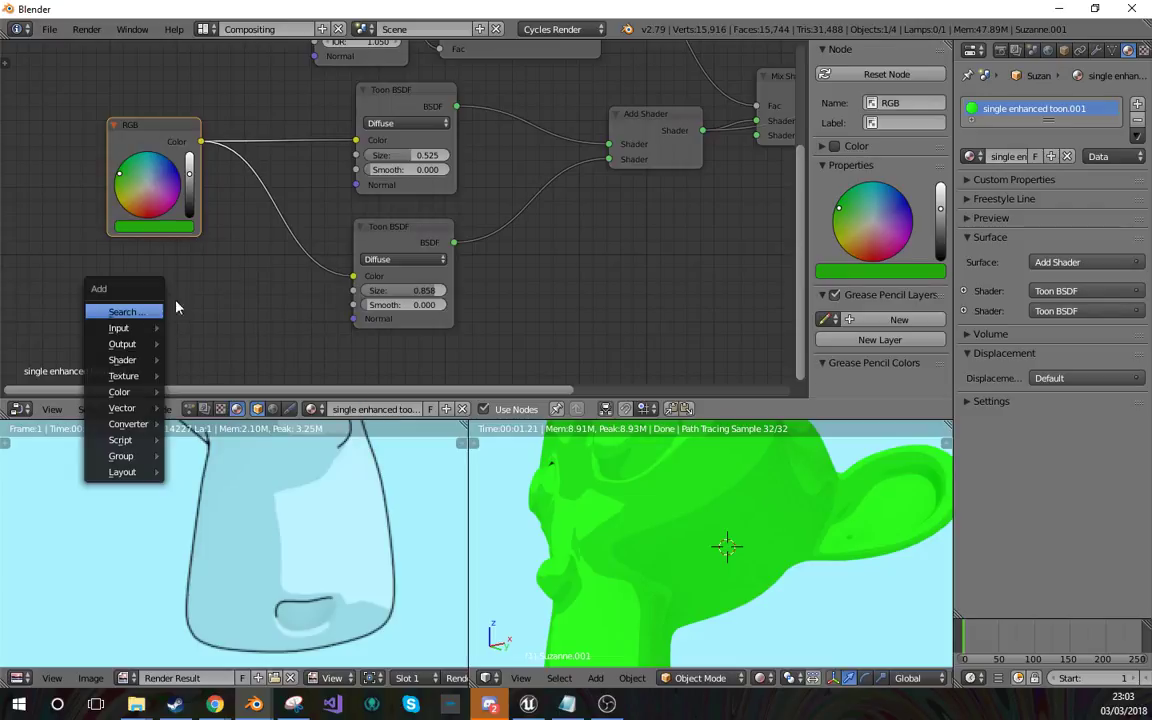
key("Escape")
key("shift+a")
left_click(260, 280)
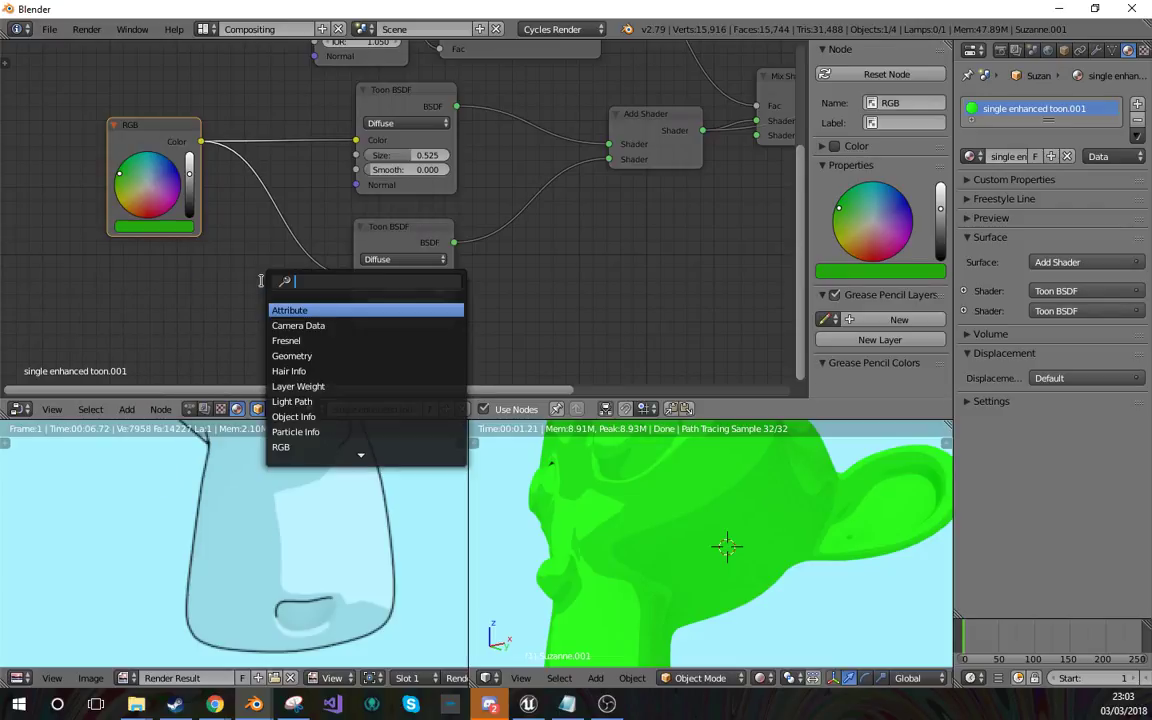
type("hu")
key("Return")
left_click(325, 340)
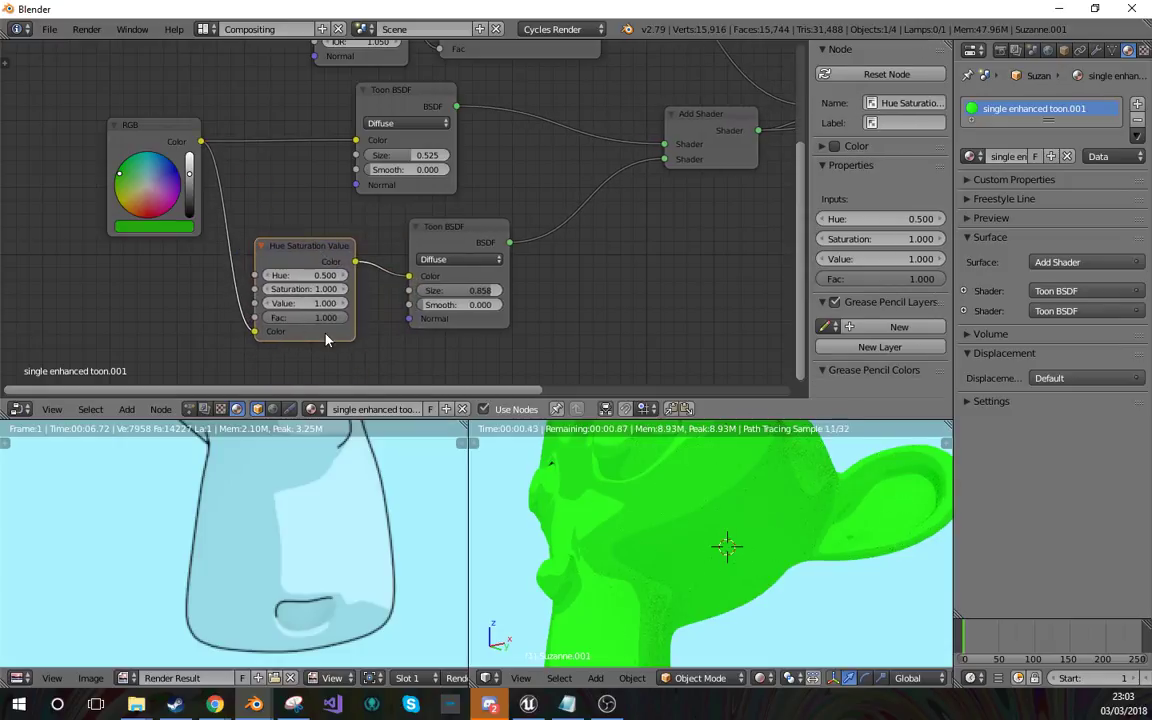
Try hue values of 0.430 and 0 in the Hue Saturation Value node and delete the node.
left_click_drag(313, 276, 290, 276)
left_click(309, 276)
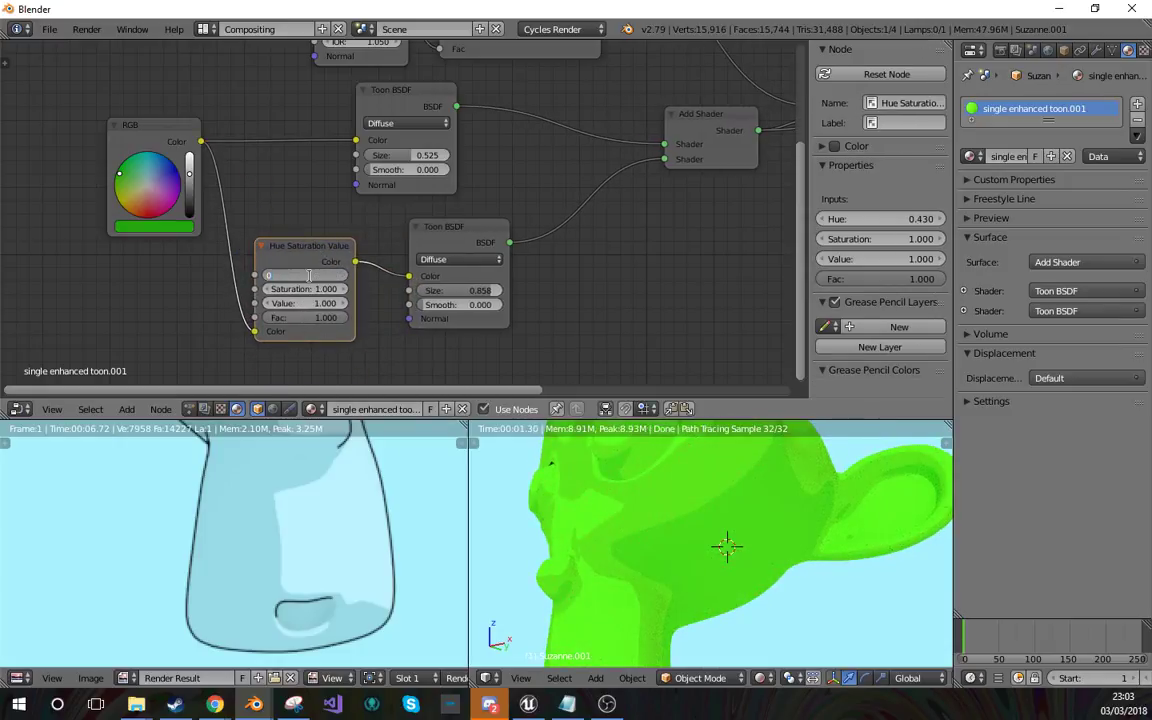
type("0")
key("Return")
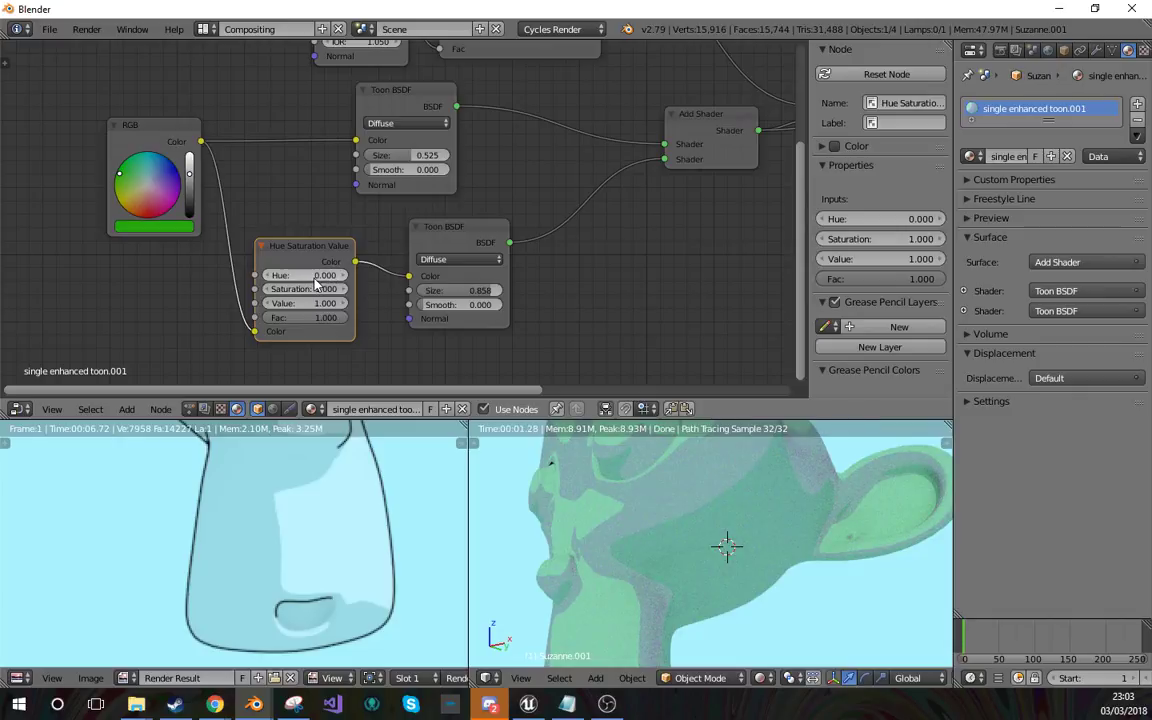
key("x")
Add a Math node between the RGB node and the lower Toon BSDF.
key("shift+a")
left_click(312, 262)
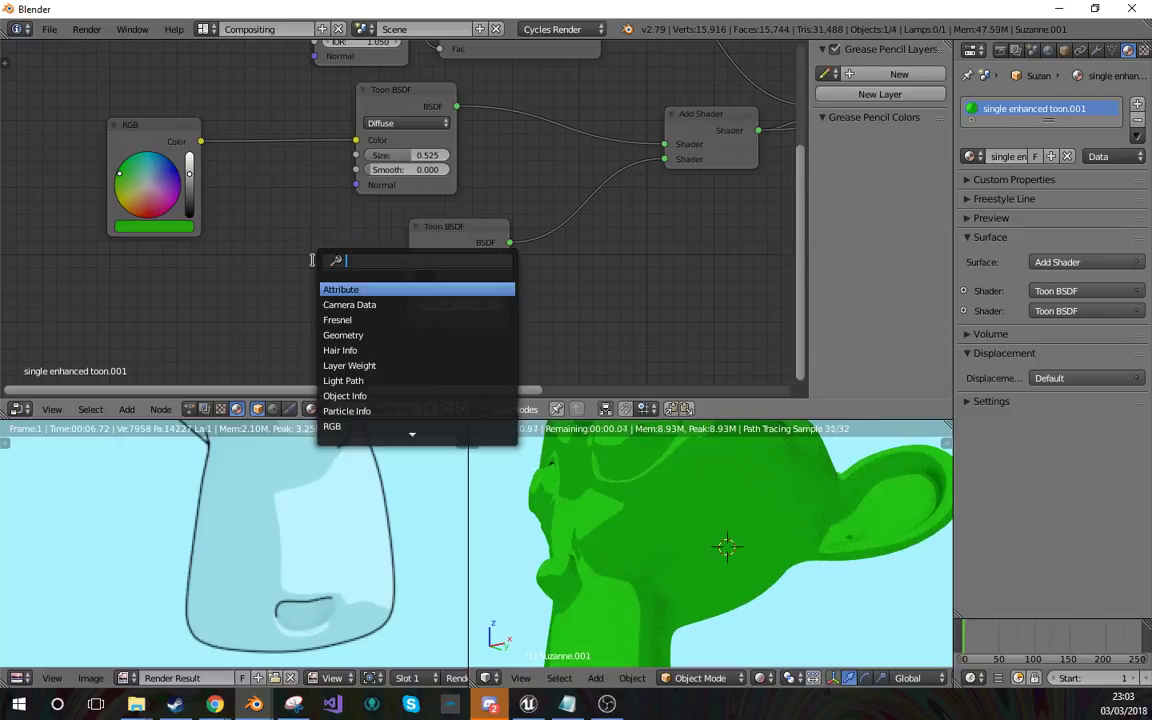
type("mul")
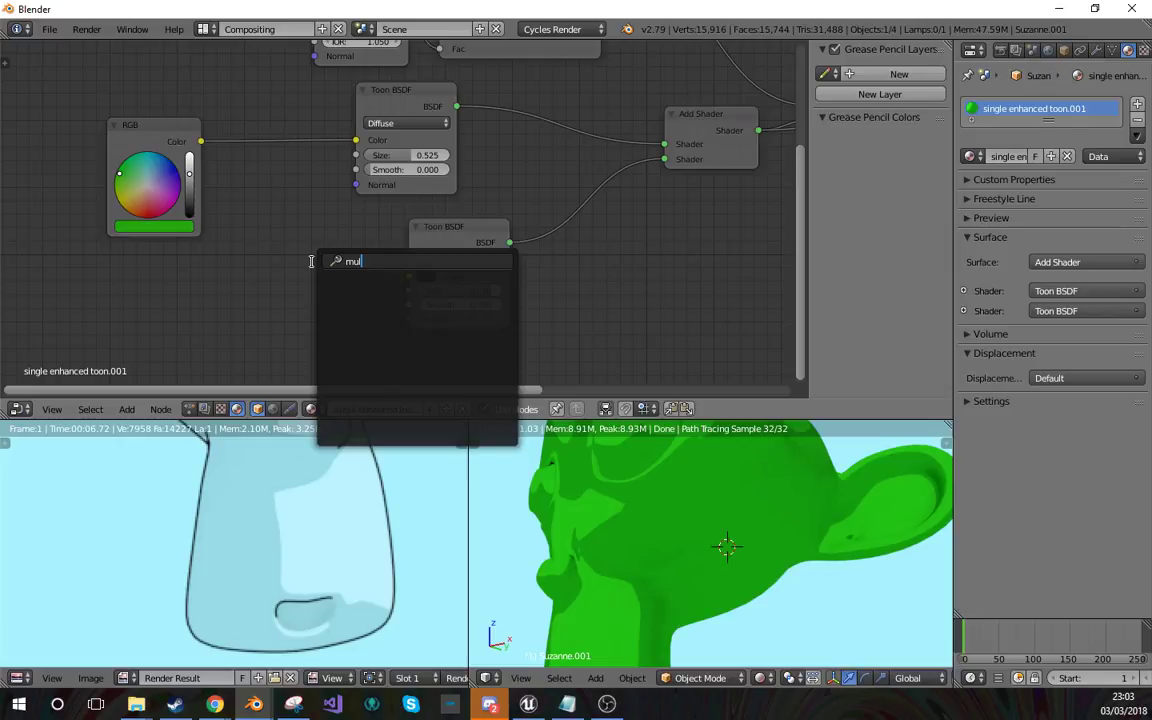
key("BackSpace")
key("BackSpace")
type("ath")
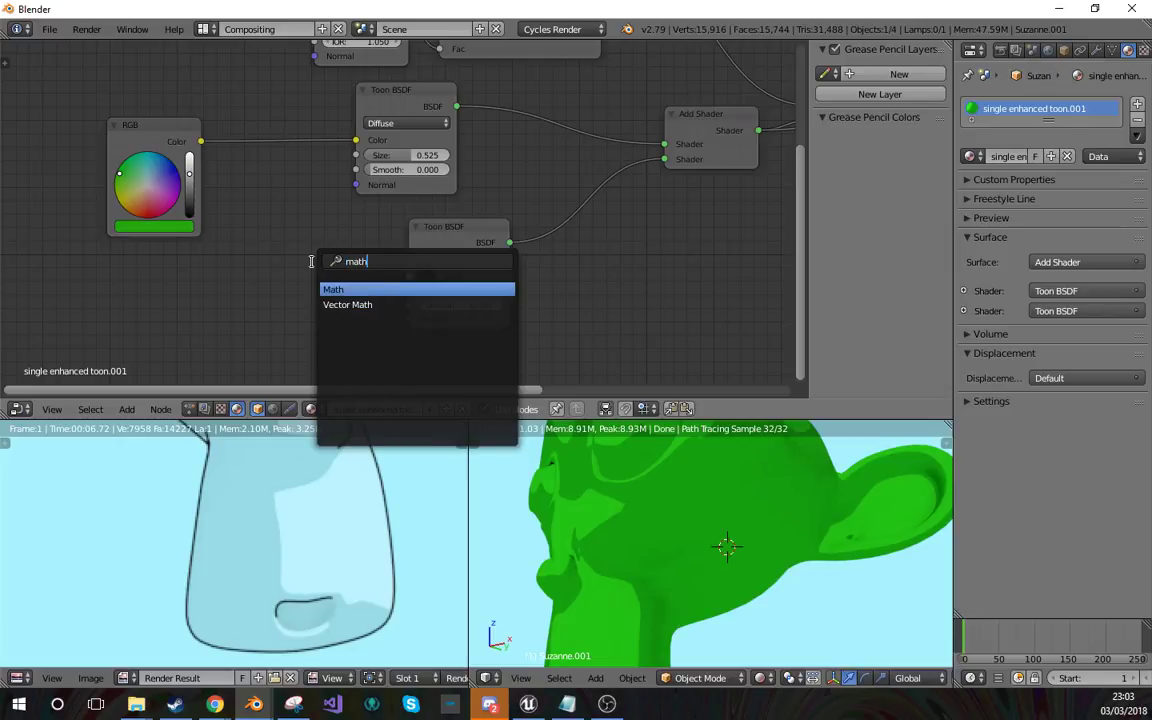
key("Return")
left_click(268, 230)
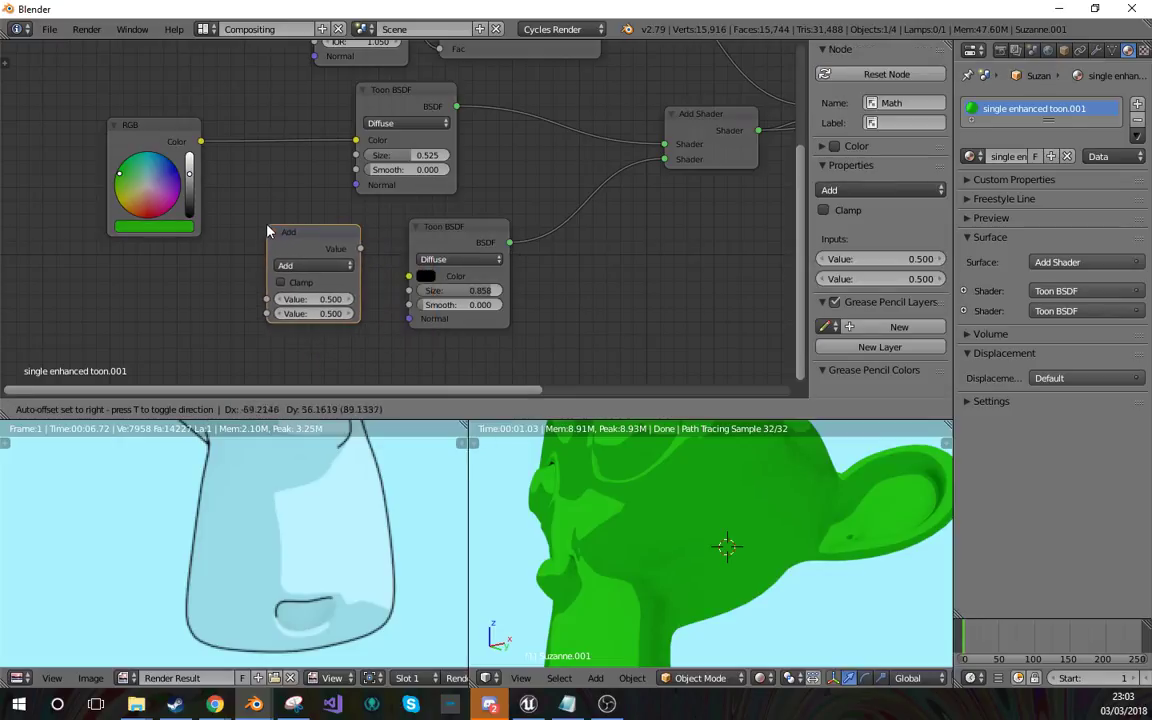
Wire the Math node between the RGB color and the lower Toon BSDF's color, preview its output, and set its value to -0.170.
left_click_drag(201, 141, 268, 299)
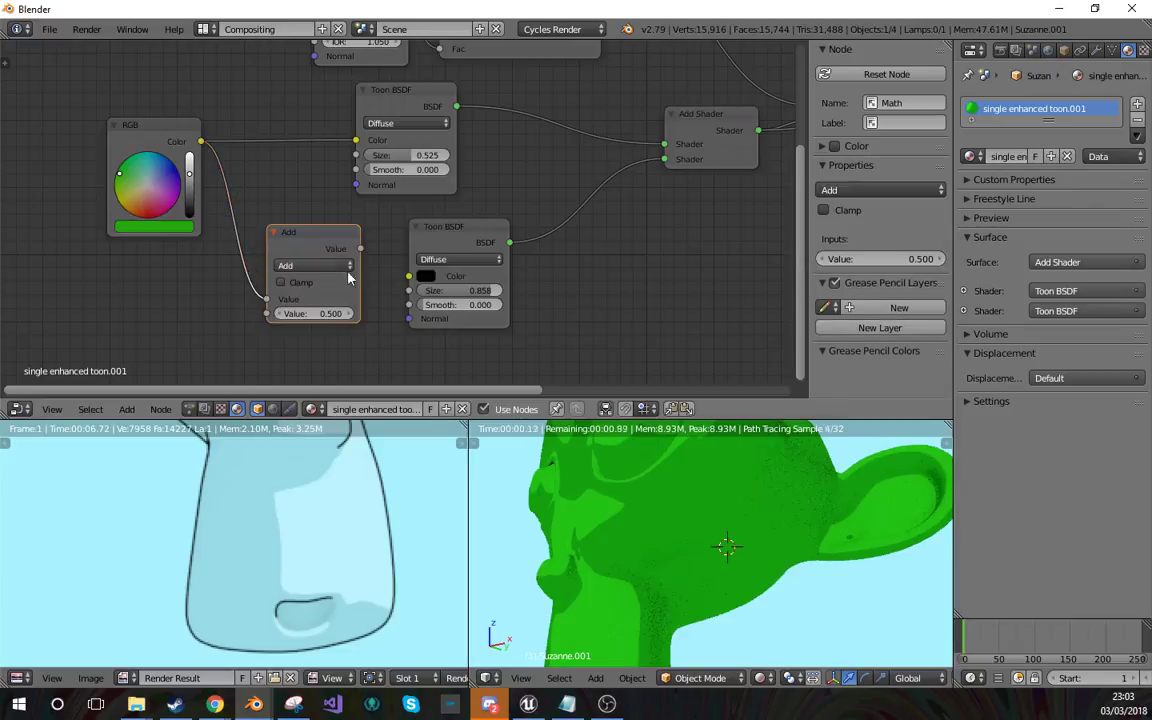
left_click_drag(360, 248, 410, 277)
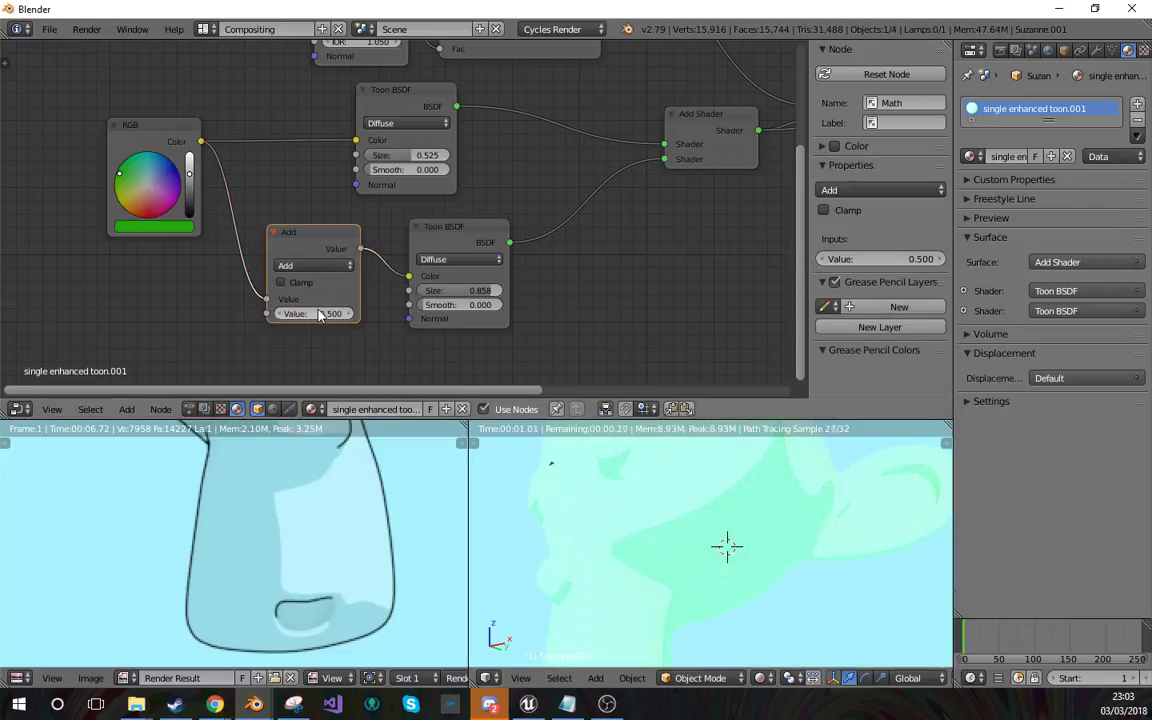
left_click(312, 313)
left_click(305, 257, "ctrl+shift")
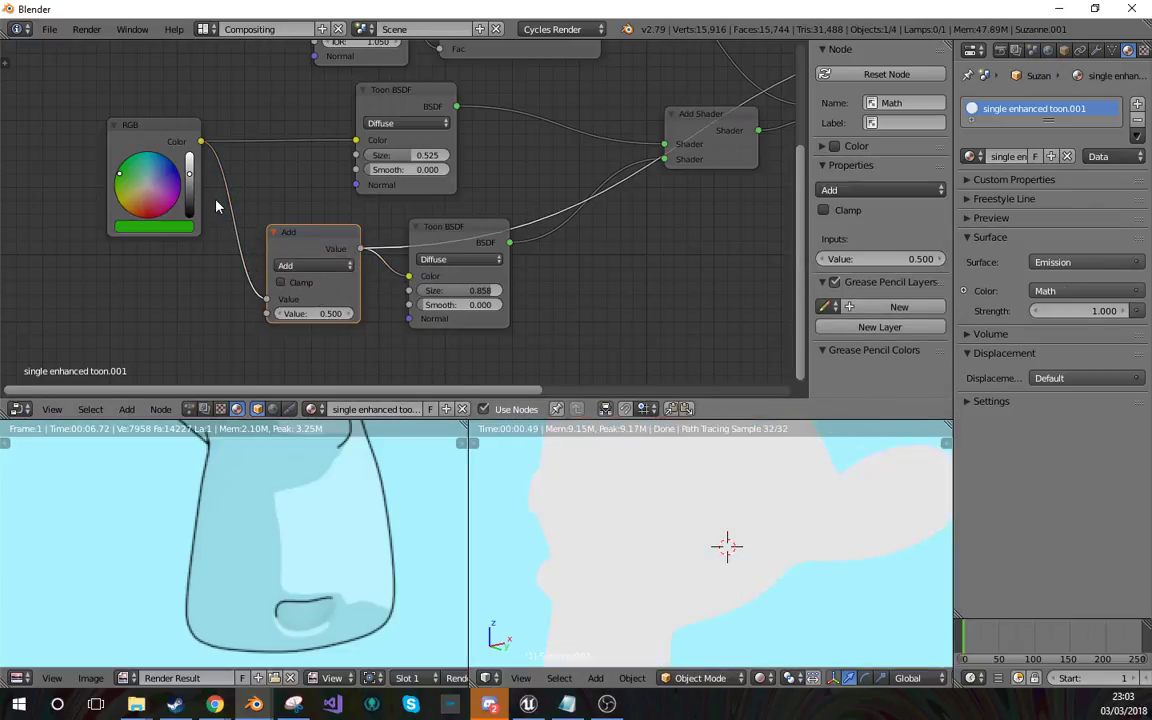
left_click_drag(323, 318, 215, 313)
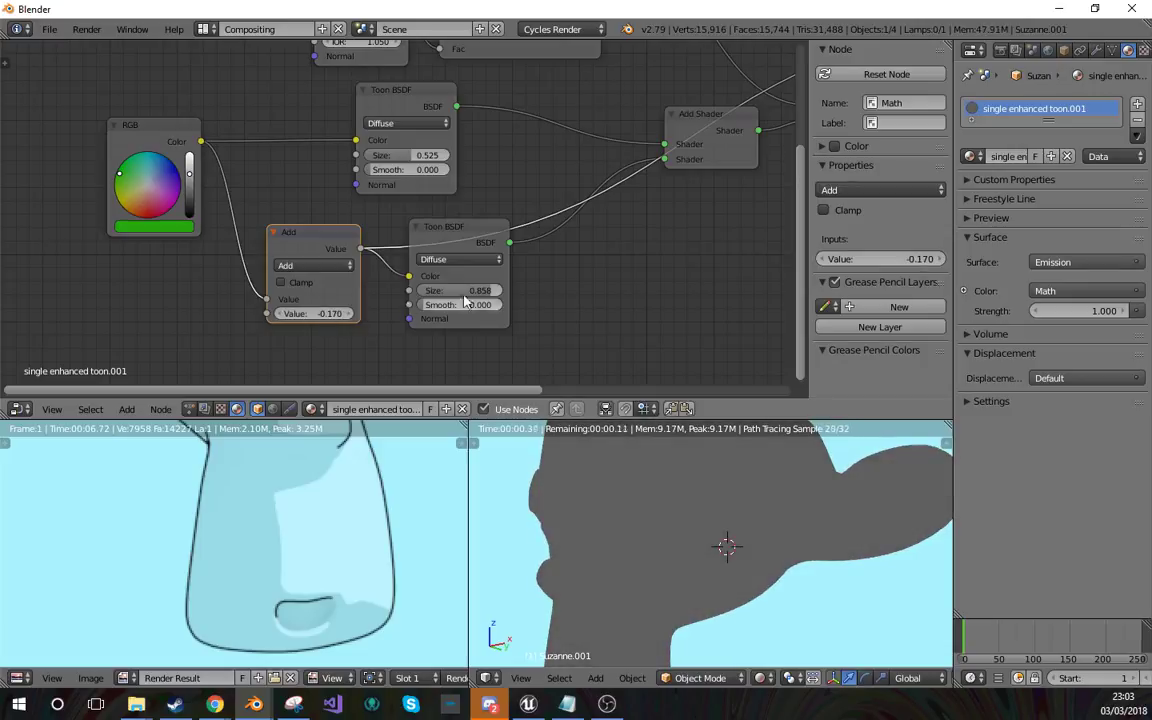
Link the Mix Shader back to the Material Output.
middle_click_drag(552, 289, 224, 337)
left_click(523, 163, "ctrl+shift")
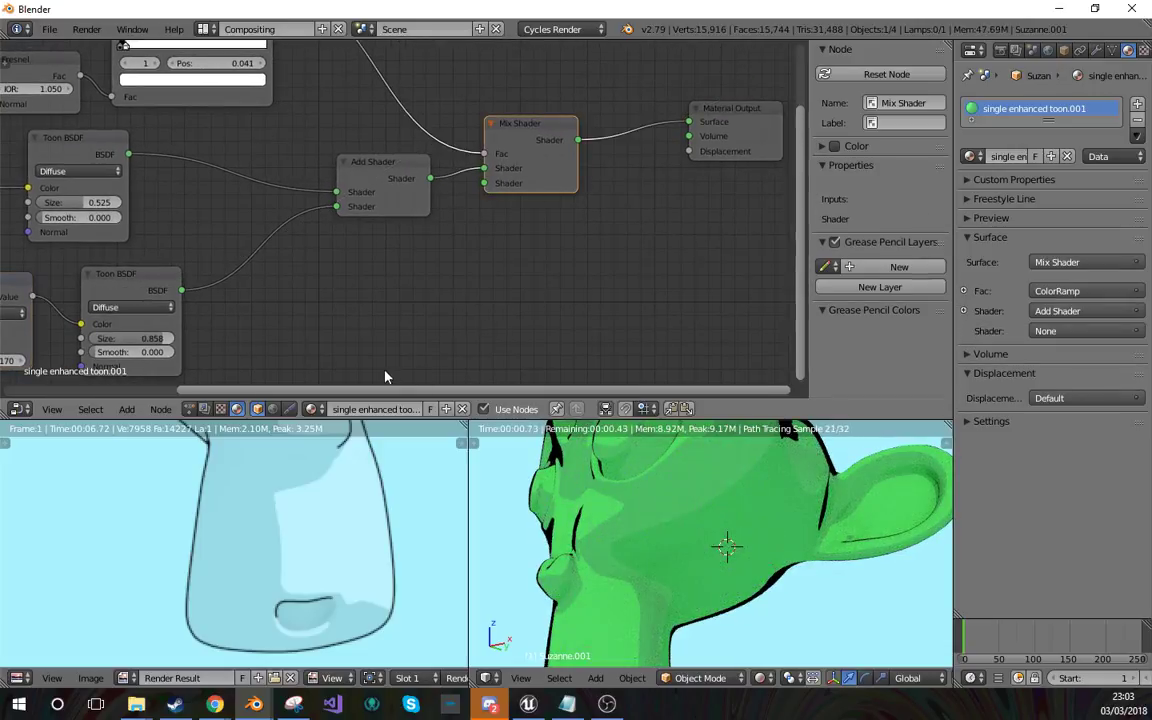
middle_click_drag(385, 377, 586, 339)
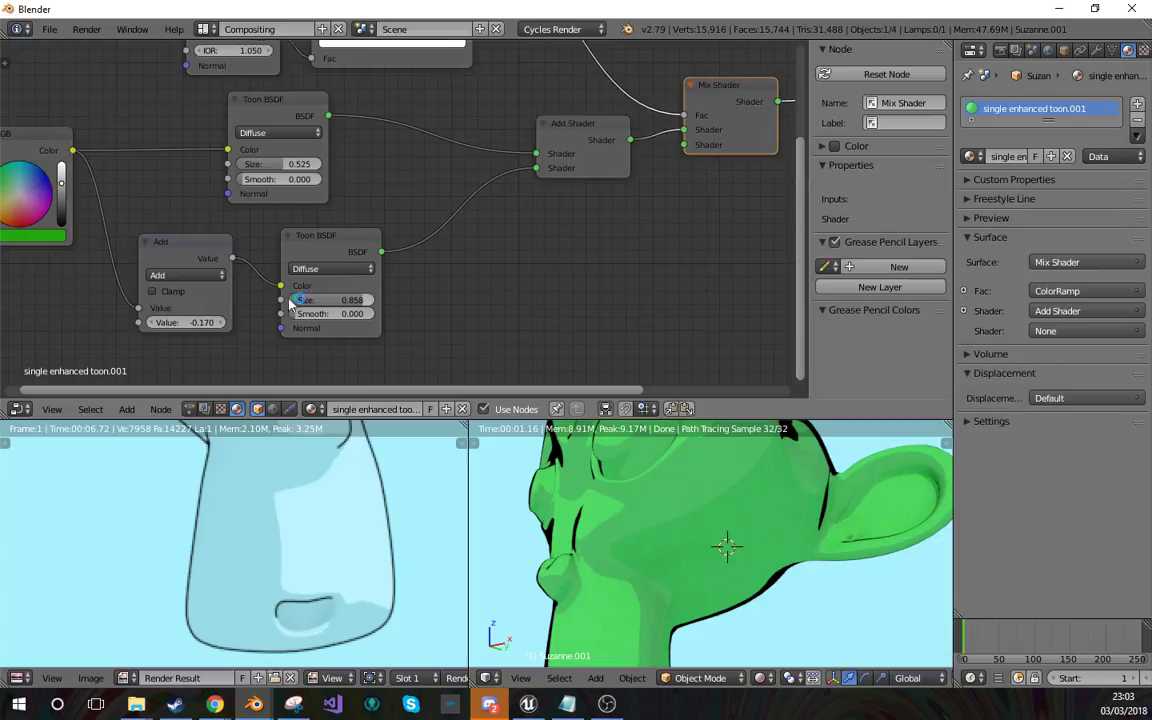
Try lowering the Math node's second value to -0.340 against the render, and delete the node.
left_click(208, 321)
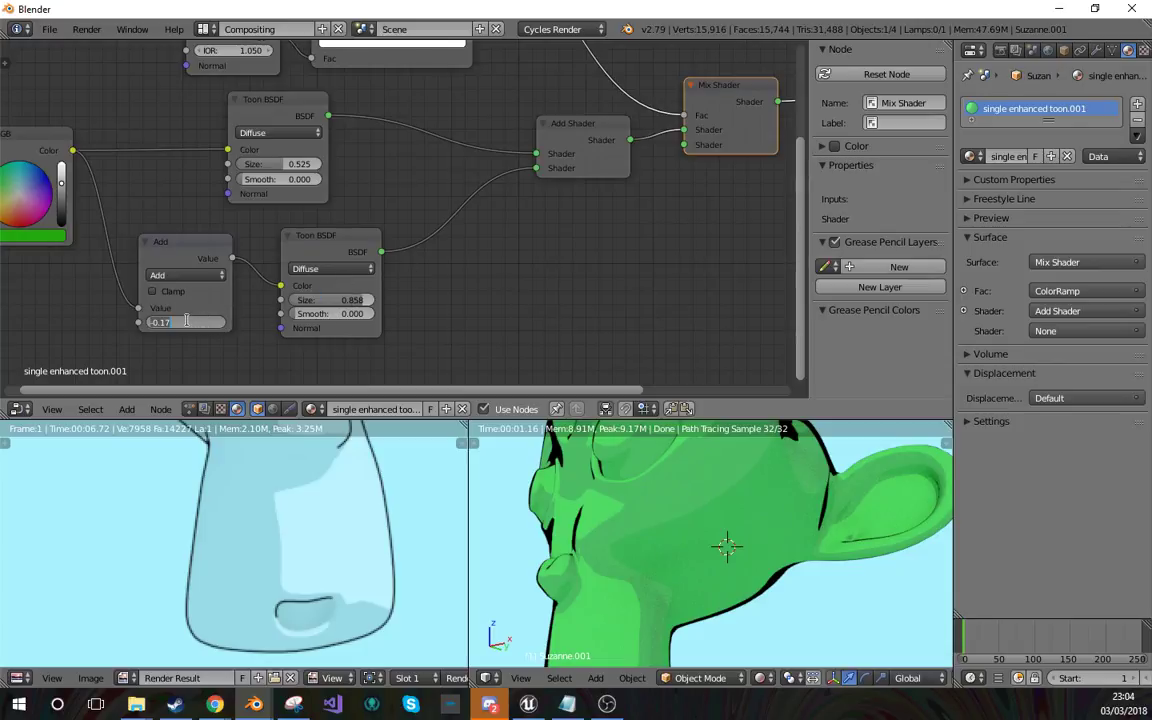
key("Return")
left_click_drag(208, 321, 159, 322)
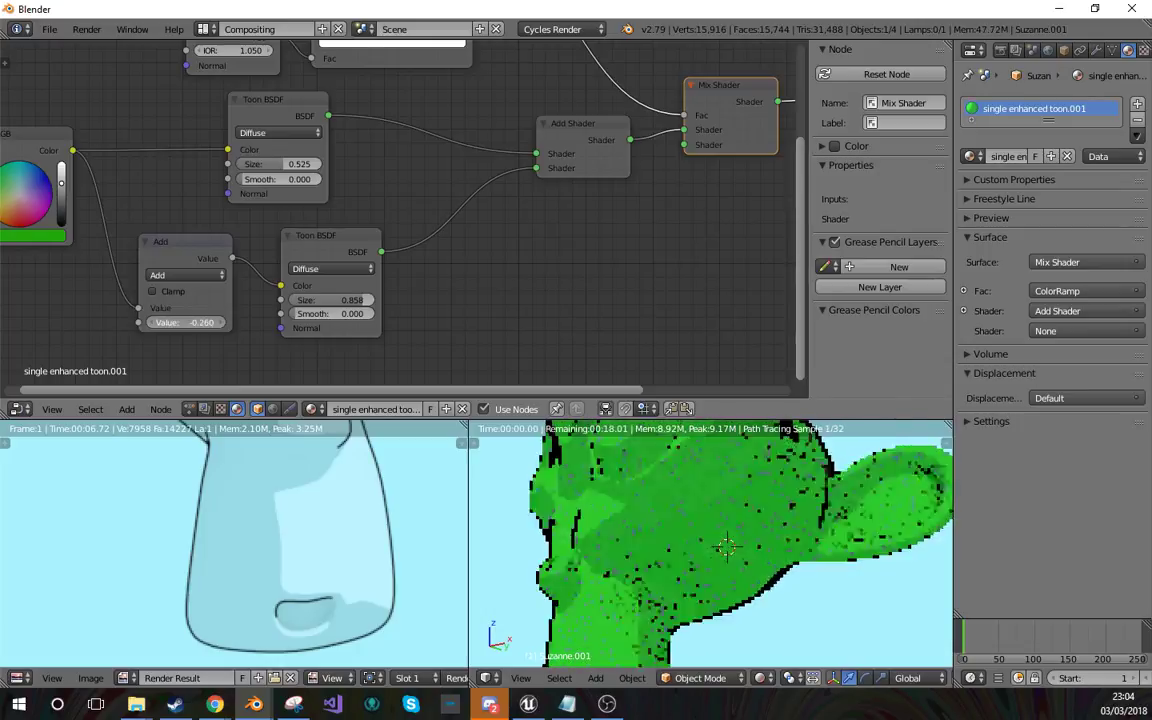
middle_click_drag(183, 259, 257, 264)
left_click(257, 264)
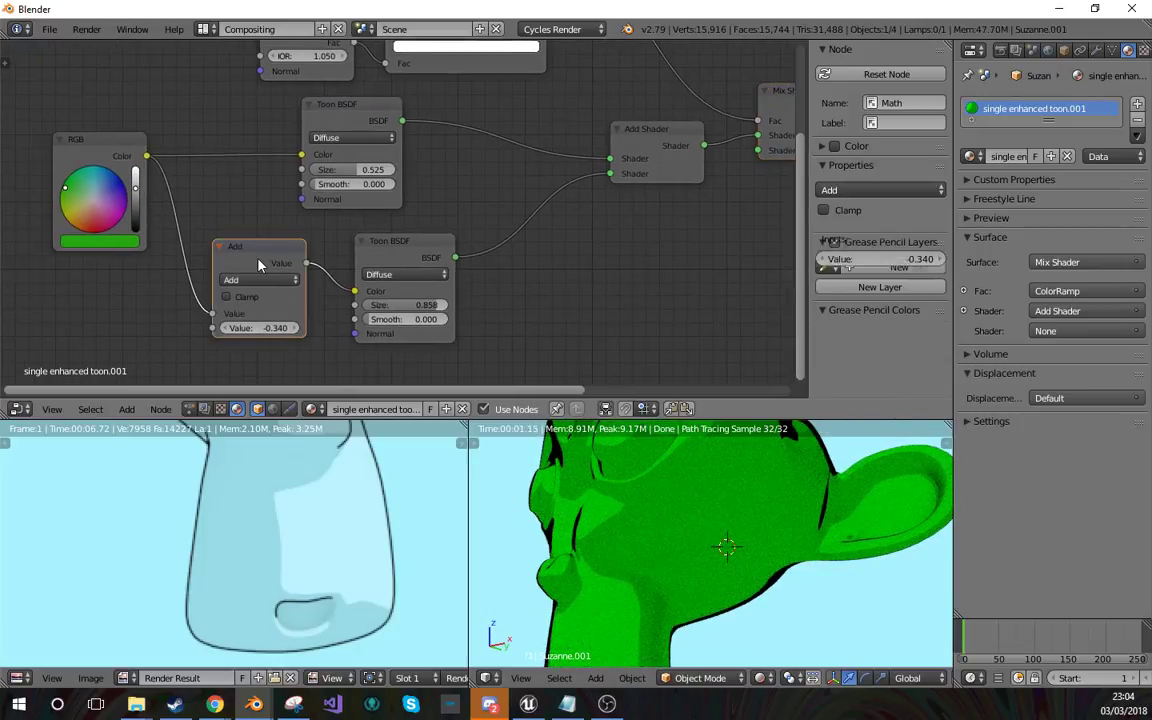
key("x")
Duplicate the RGB node and connect the copy to the lower Toon BSDF's color.
left_click(105, 142)
key("shift+a")
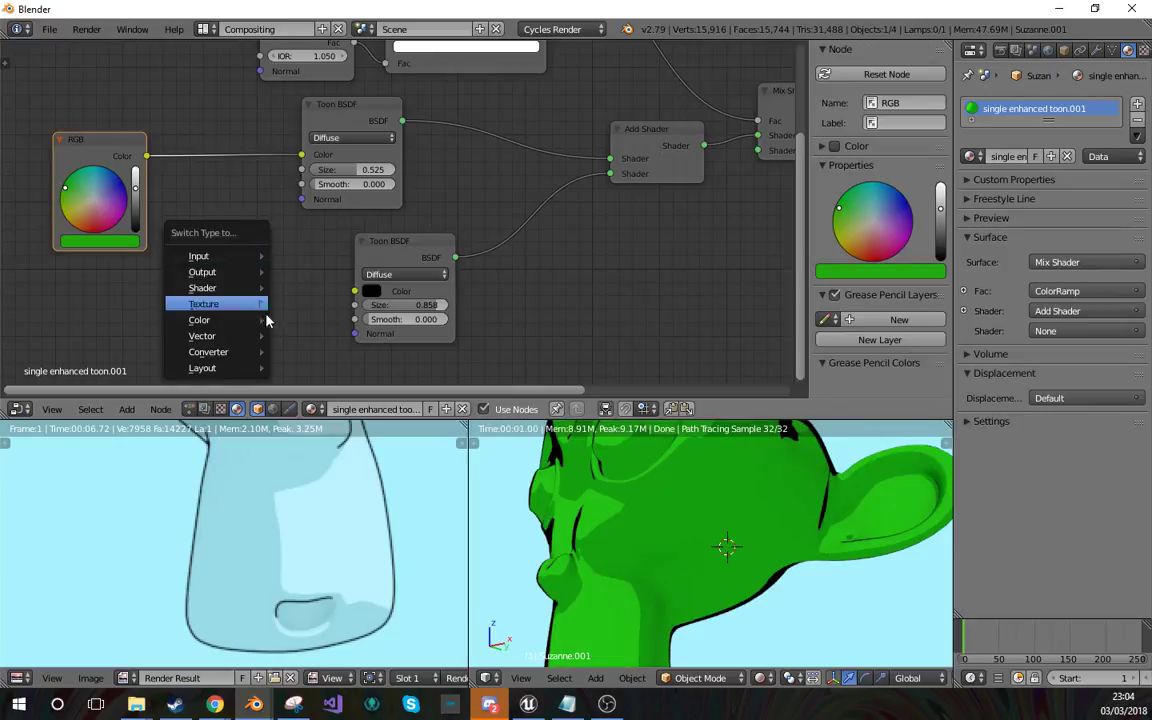
key("Escape")
key("shift+d")
left_click(330, 390)
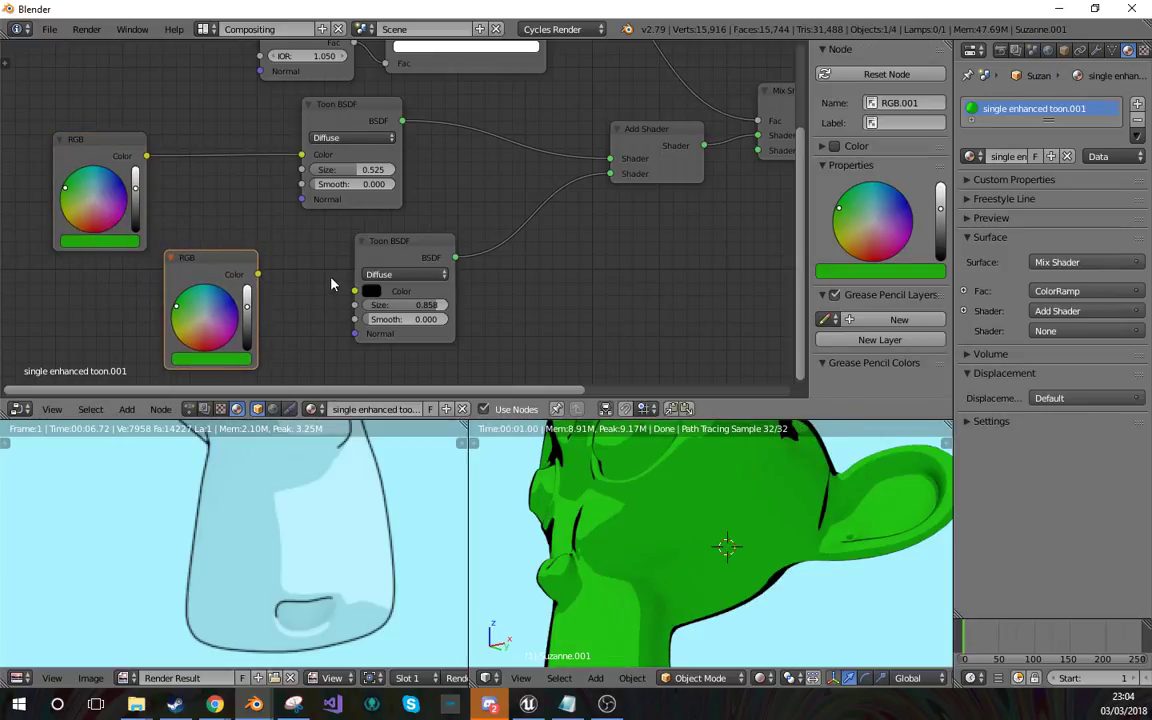
left_click_drag(258, 275, 355, 291)
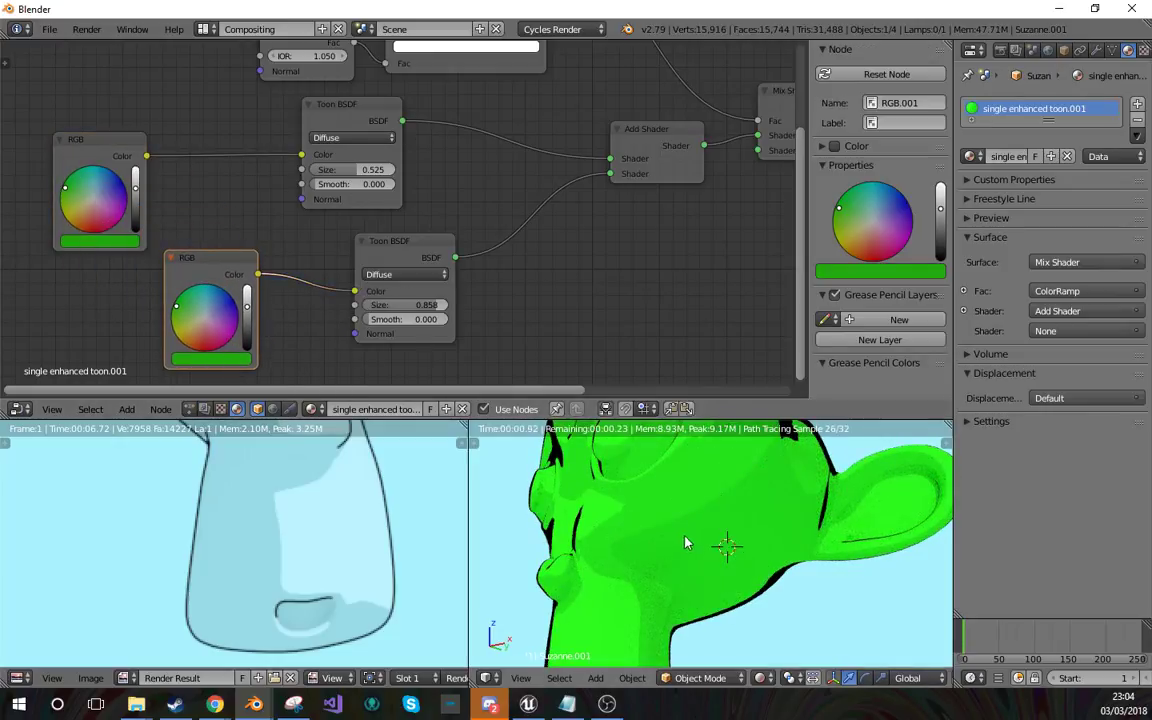
Darken the duplicated RGB node's green to a very dark shade while checking Suzanne's rendered shading.
left_click_drag(248, 318, 250, 350)
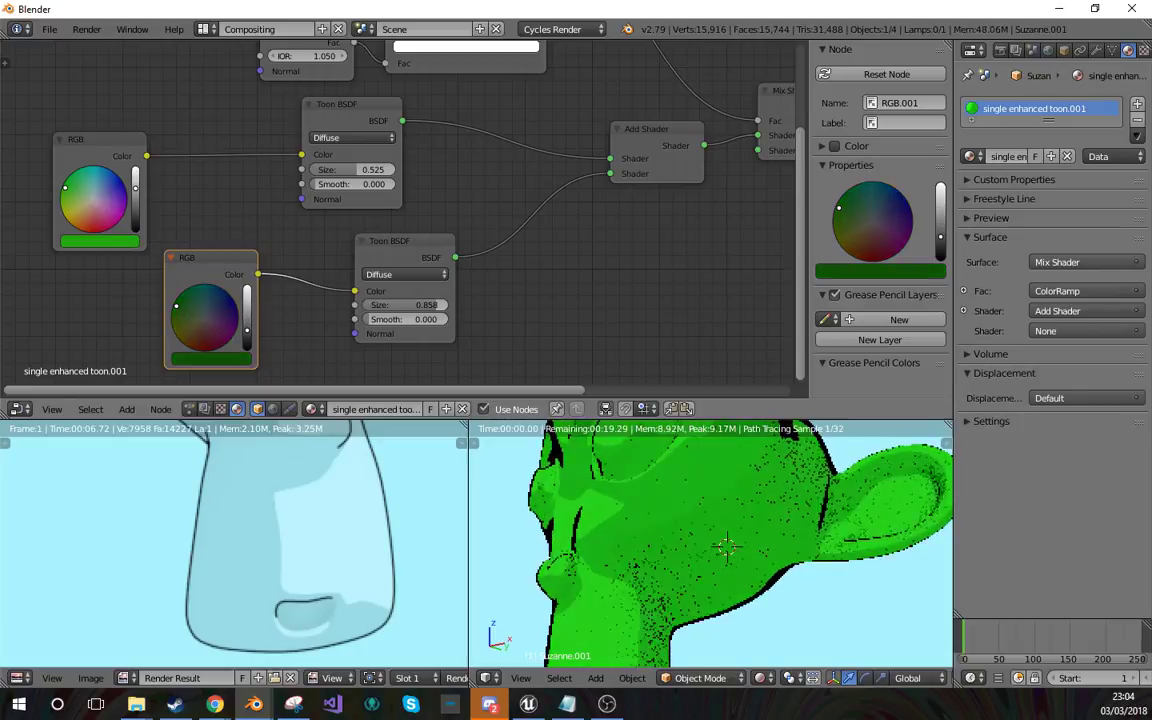
middle_click_drag(722, 592, 818, 535)
scroll(746, 531, "down", 2)
middle_click_drag(561, 340, 498, 263)
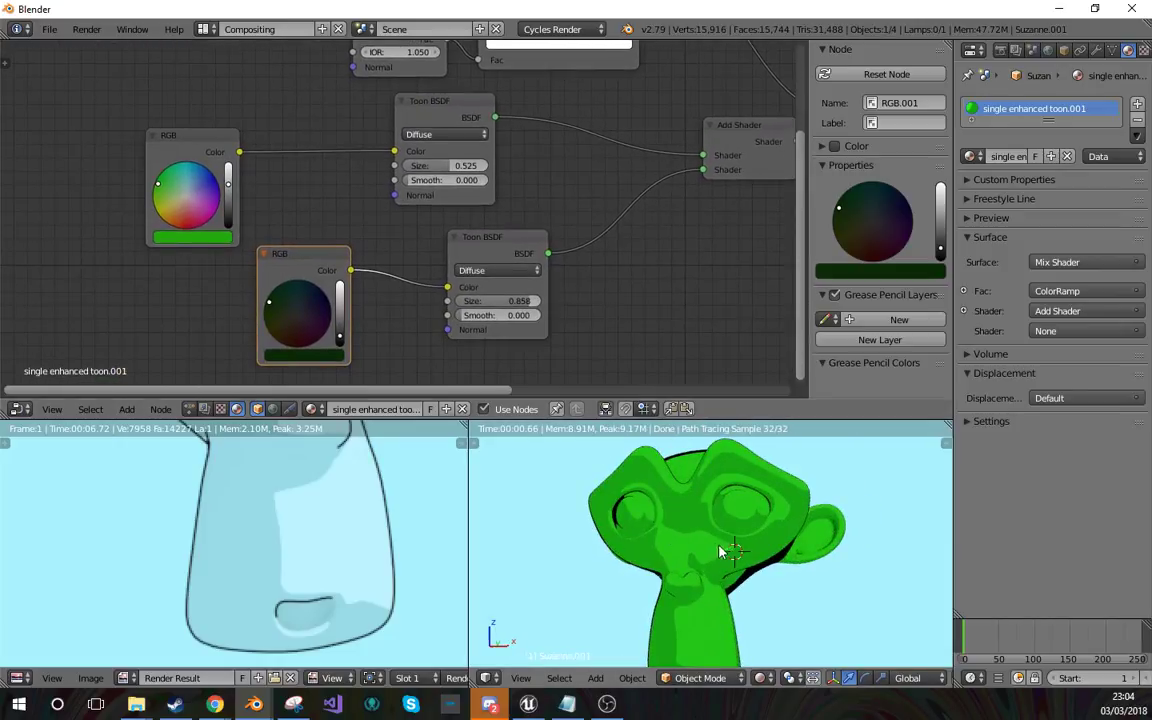
Rotate the sun lamp to change the light direction and return the viewport to rendered shading.
scroll(713, 524, "down", 3)
key("z")
key("z")
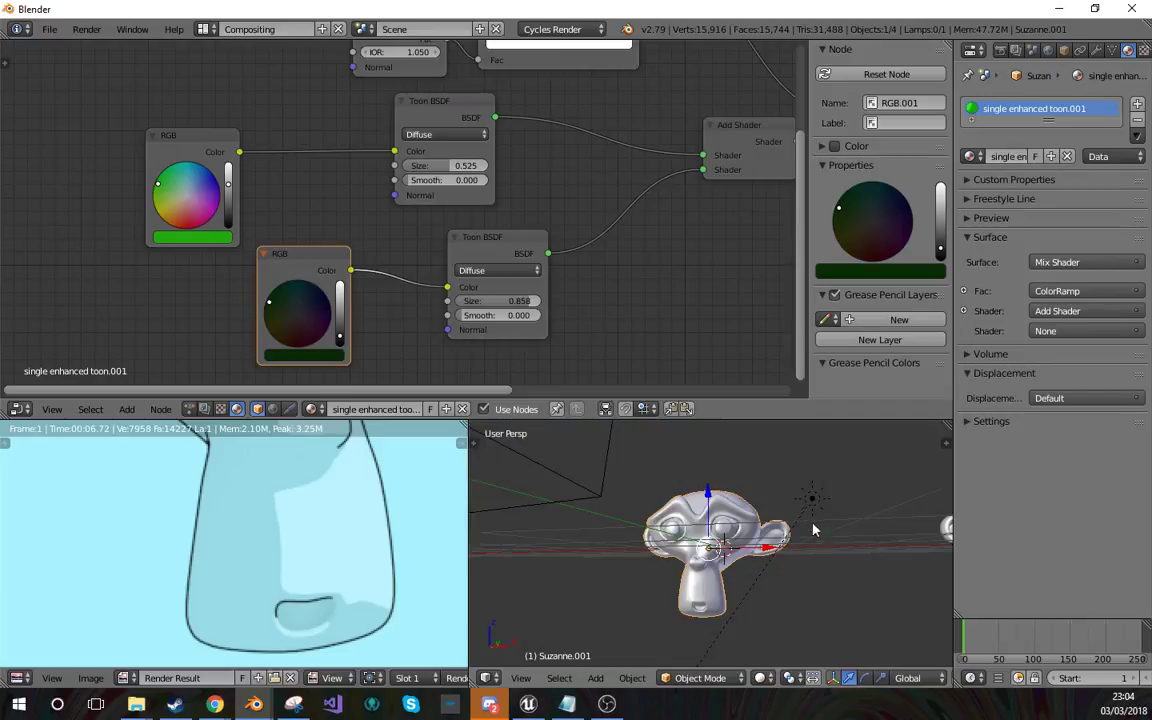
right_click(812, 526)
key("r")
left_click(811, 560)
key("shift+z")
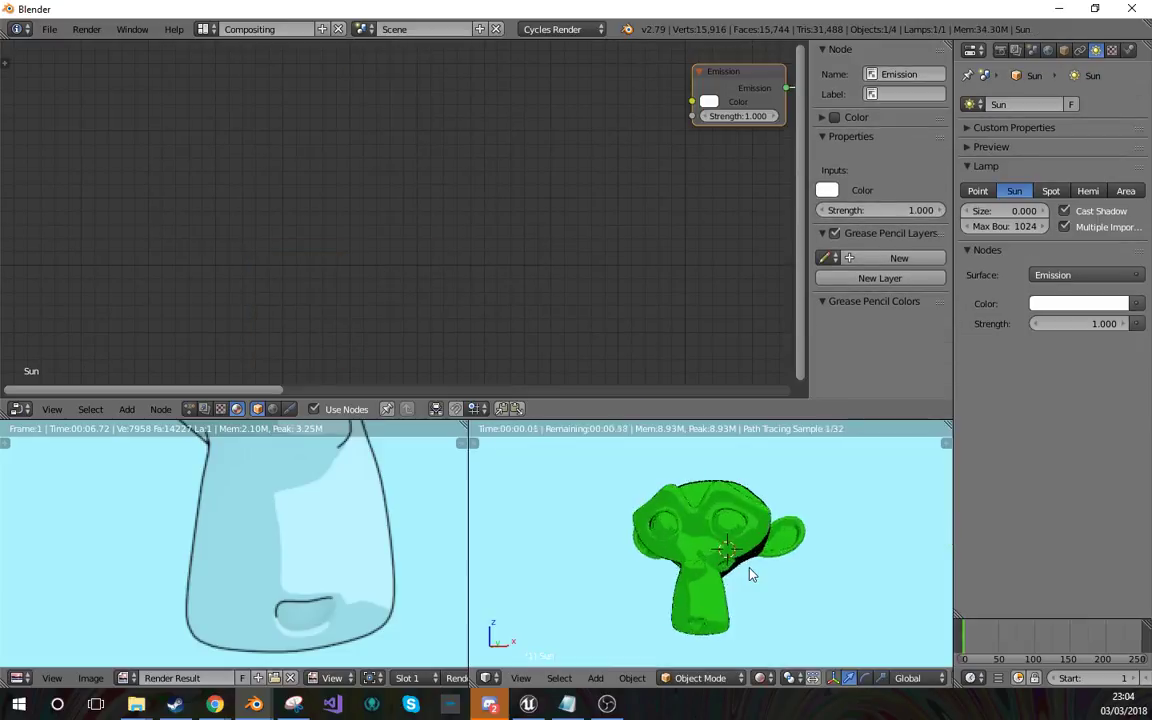
Duplicate the green Suzanne, place the copy against the original, and inspect the shading where they meet.
right_click(751, 576)
scroll(751, 576, "up", 3)
key("g")
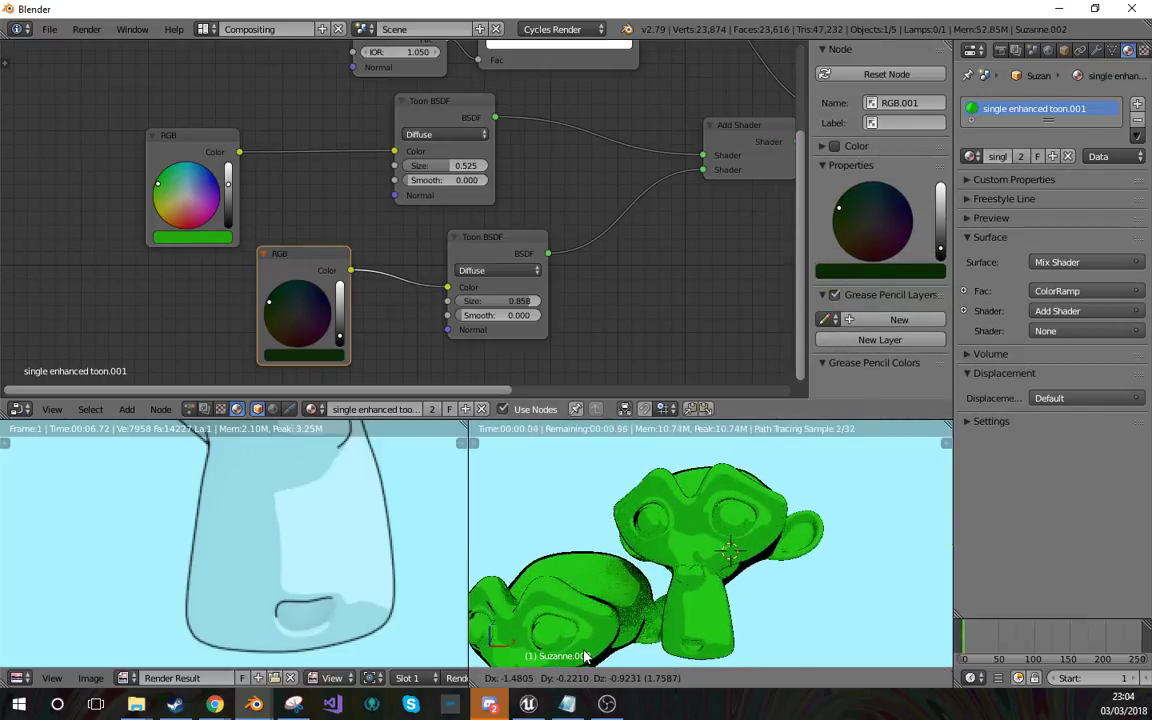
left_click(596, 643)
scroll(571, 542, "up", 6)
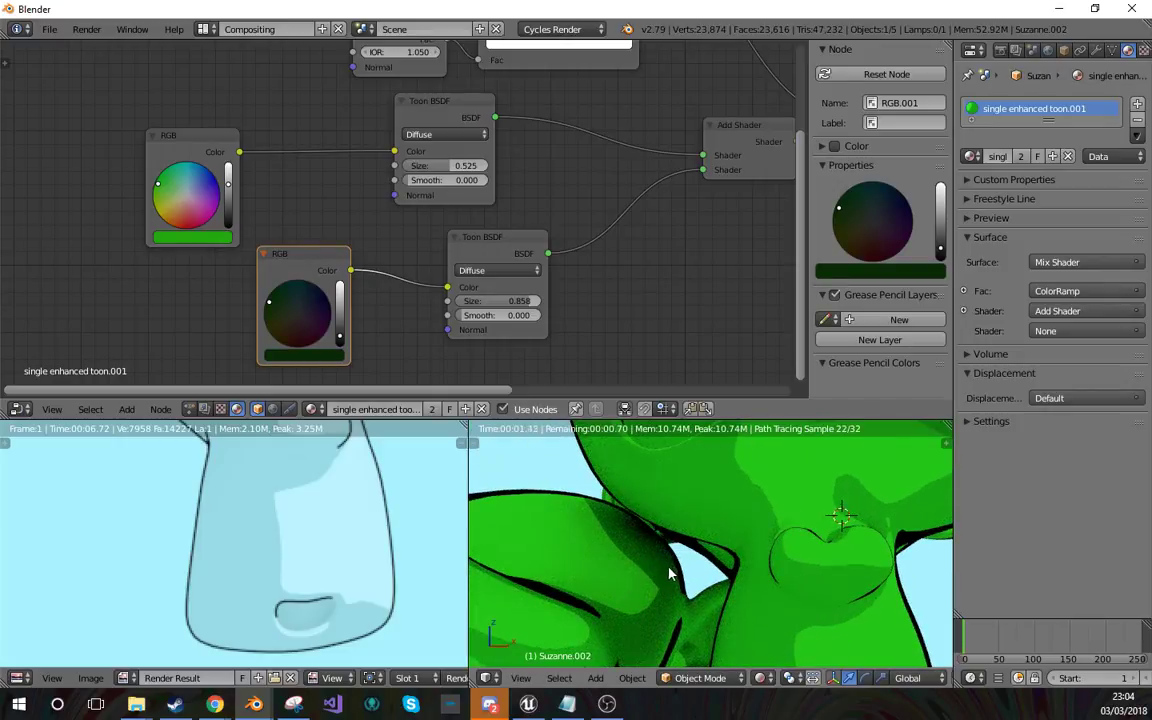
scroll(622, 550, "up", 4)
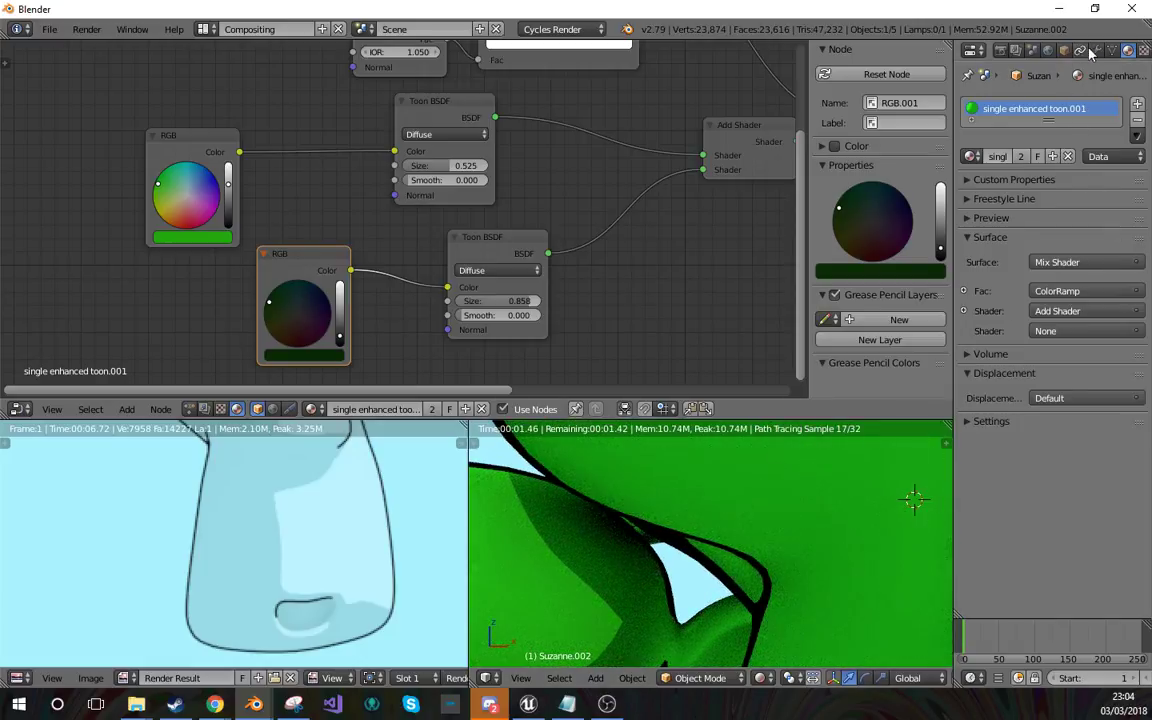
Toggle the world's ambient occlusion to compare its effect on the contact area, and check the render settings.
left_click(1048, 50)
left_click(980, 283)
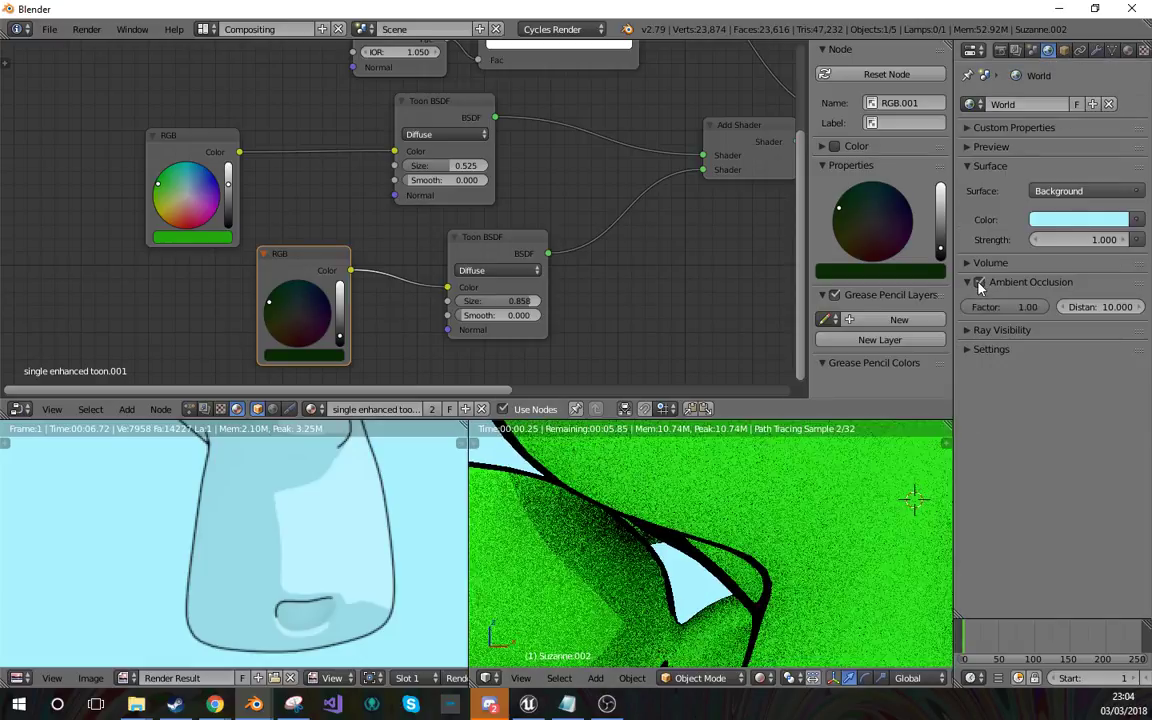
left_click(1000, 50)
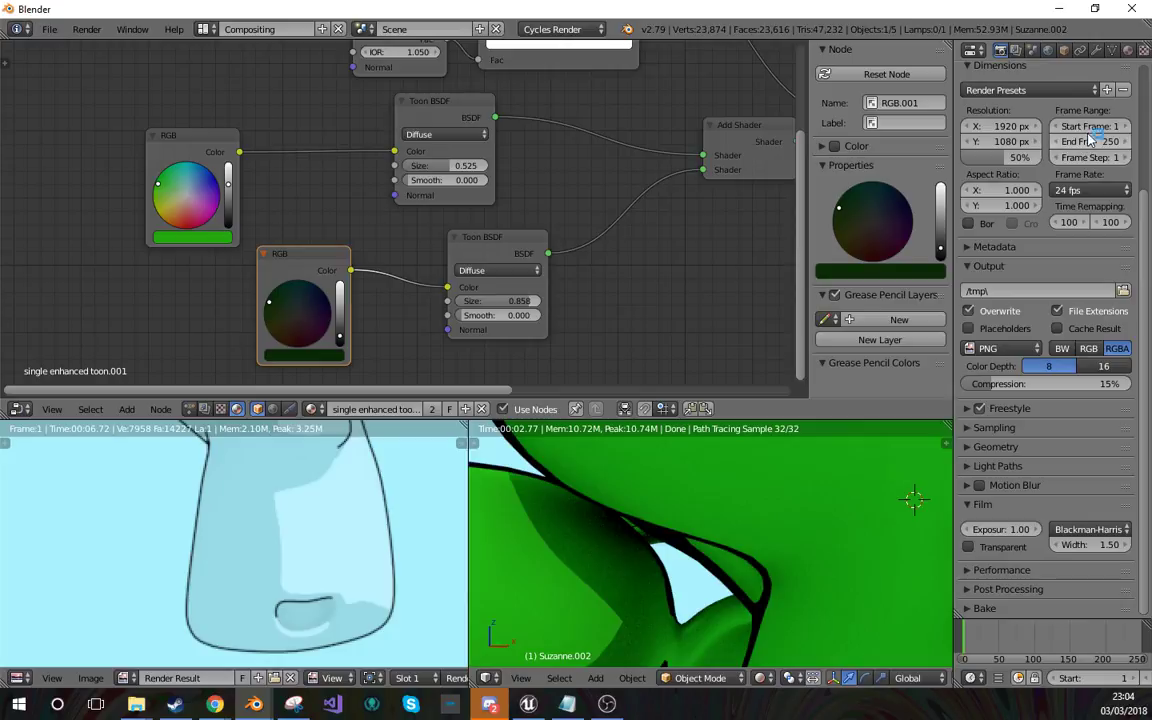
left_click(1128, 50)
Switch the viewport out of rendered shading and delete the duplicated Suzanne.
scroll(750, 583, "down", 5)
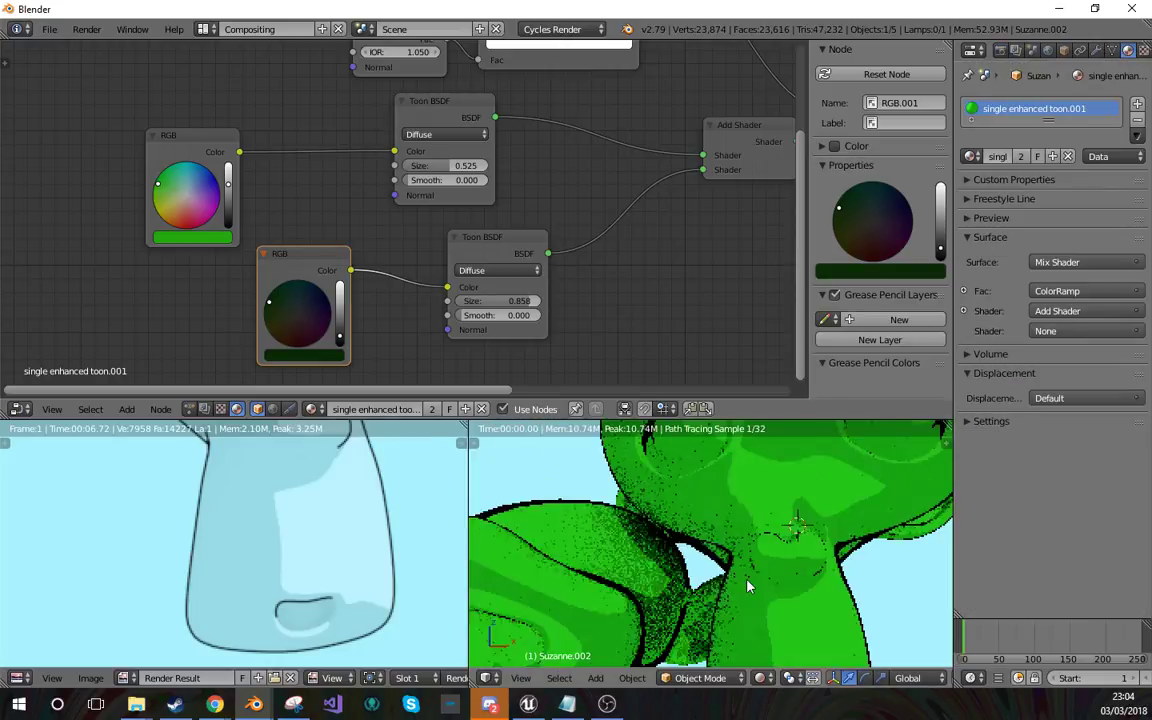
key("z")
scroll(684, 572, "down", 3)
key("z")
key("Delete")
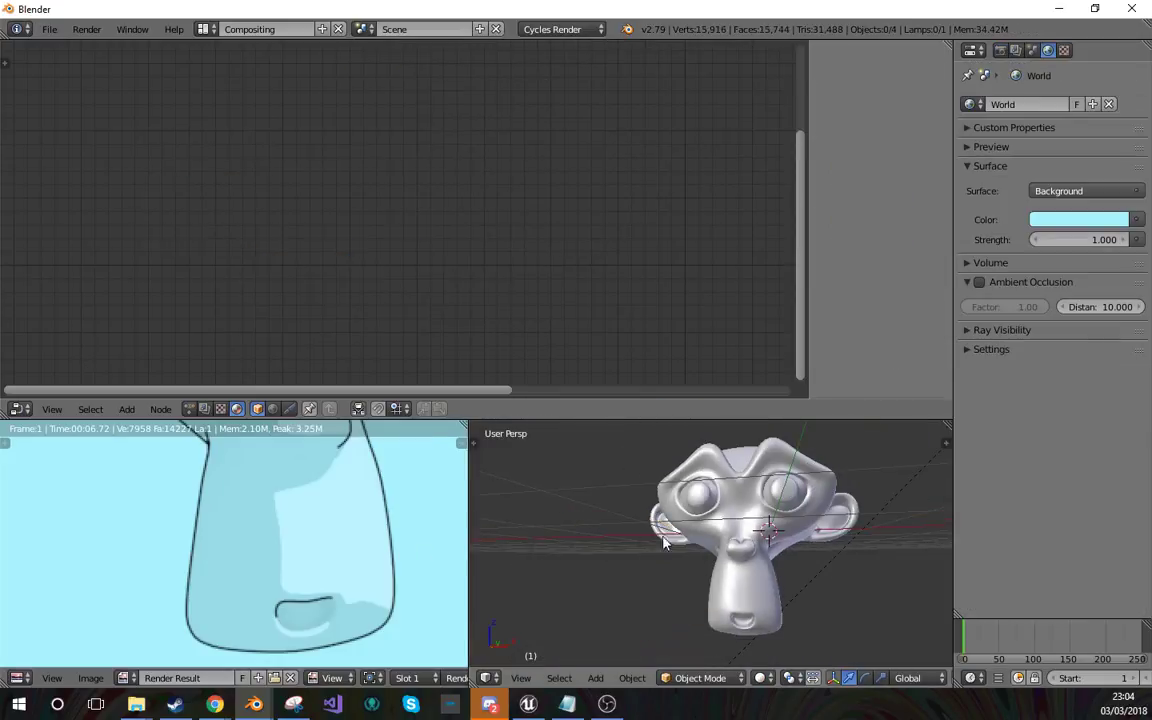
Select the remaining green Suzanne and open its material's name for editing.
right_click(663, 543)
scroll(755, 592, "down", 3)
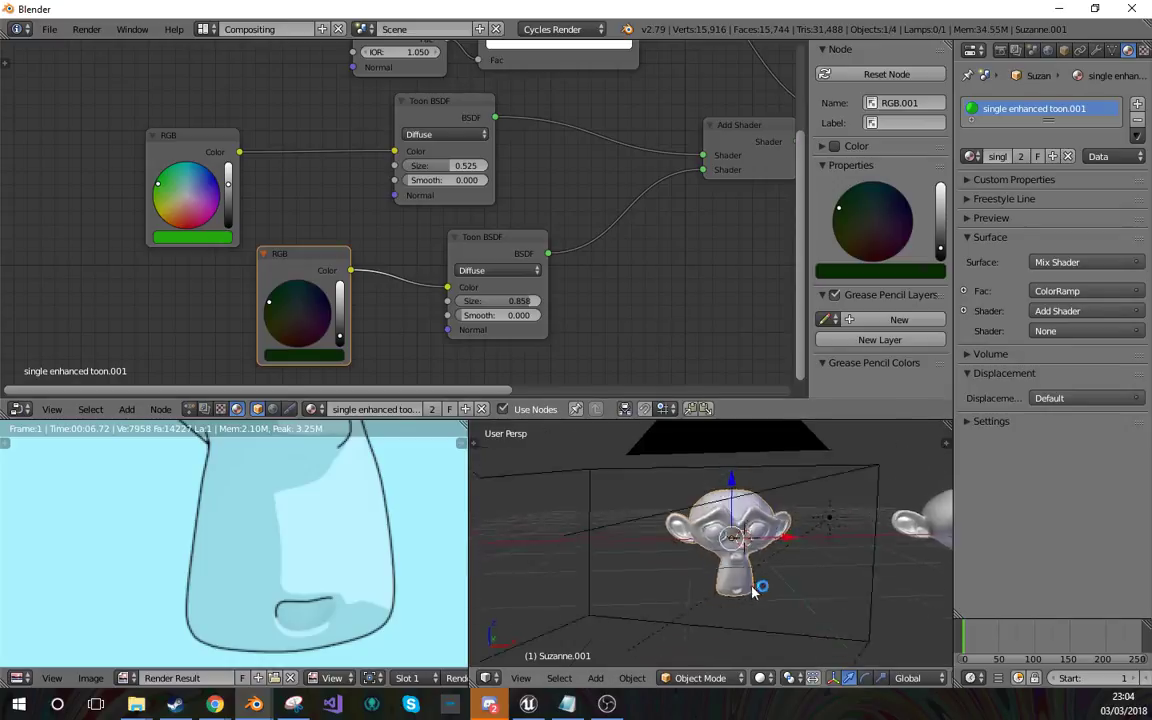
middle_click_drag(755, 592, 640, 490)
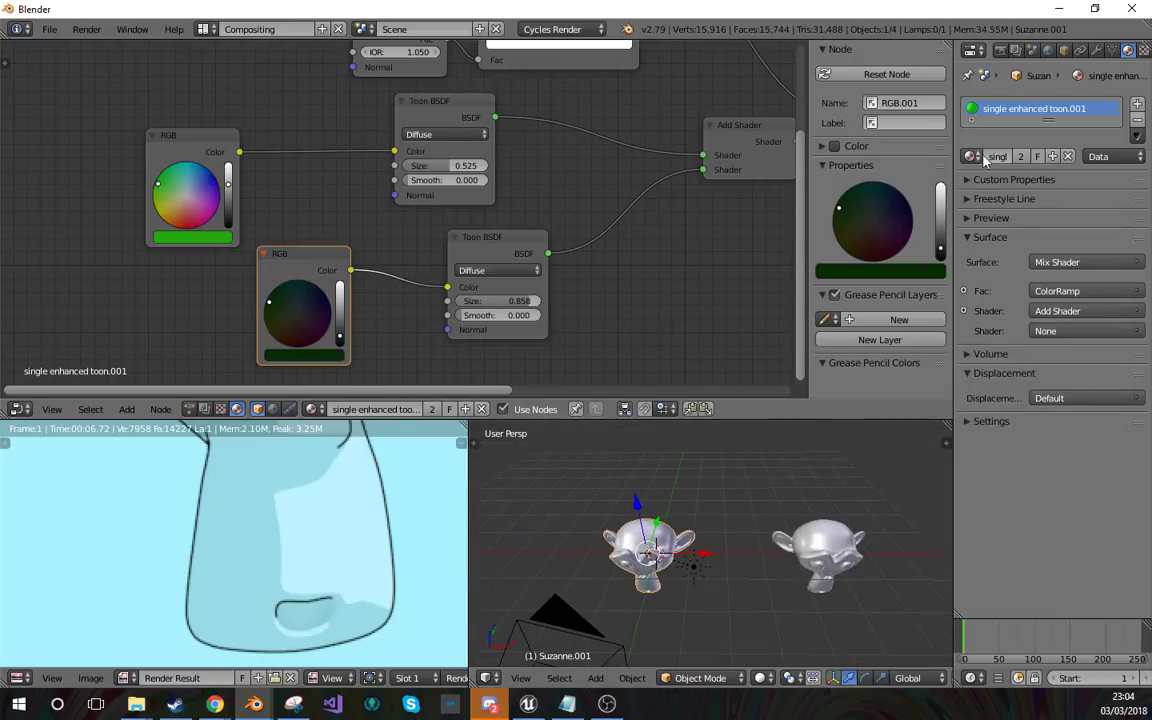
double_click(1042, 112)
double_click(994, 112)
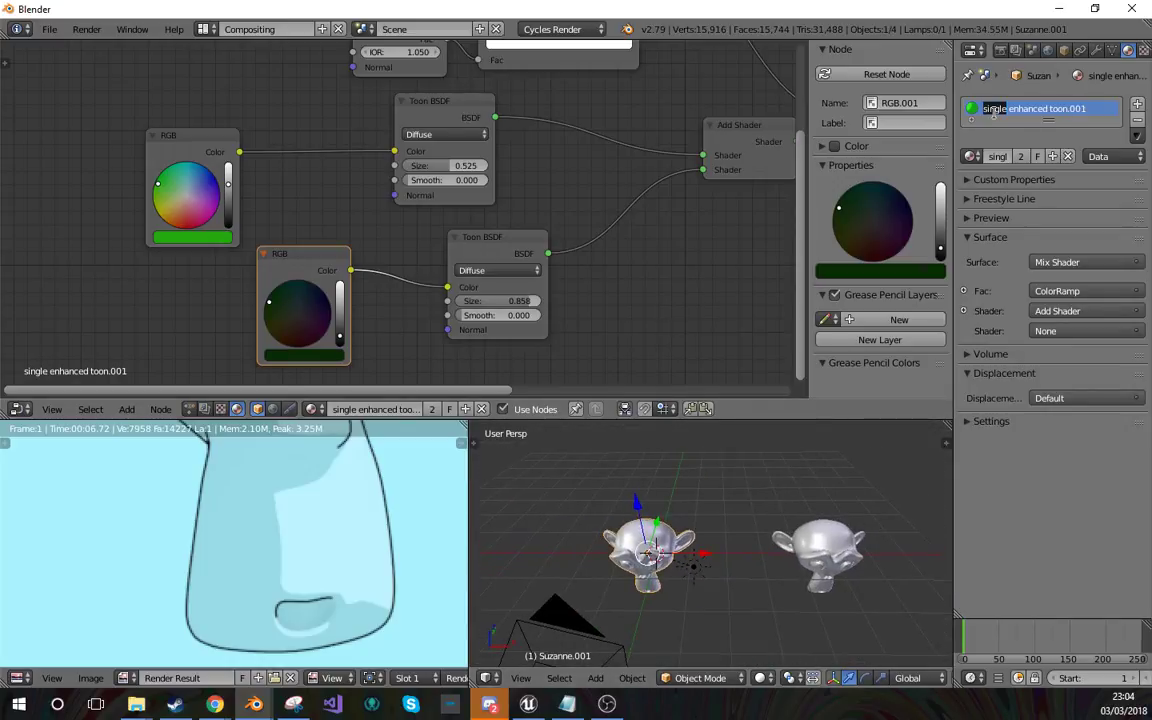